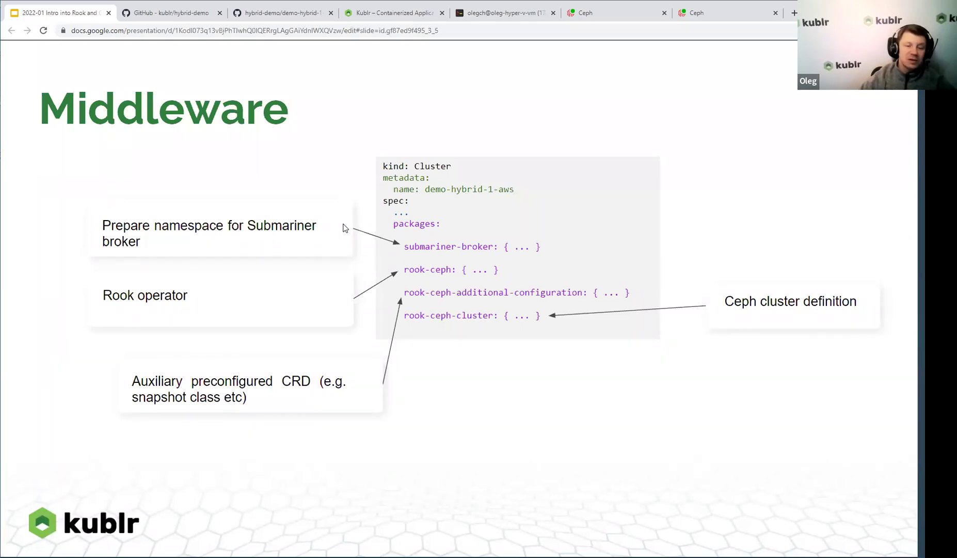
- Show the Kubernetes Persistence slide and bring up section 6.2 on deploying a stateful application in the hybrid-demo readme
{"action": "key", "text": "Right"}
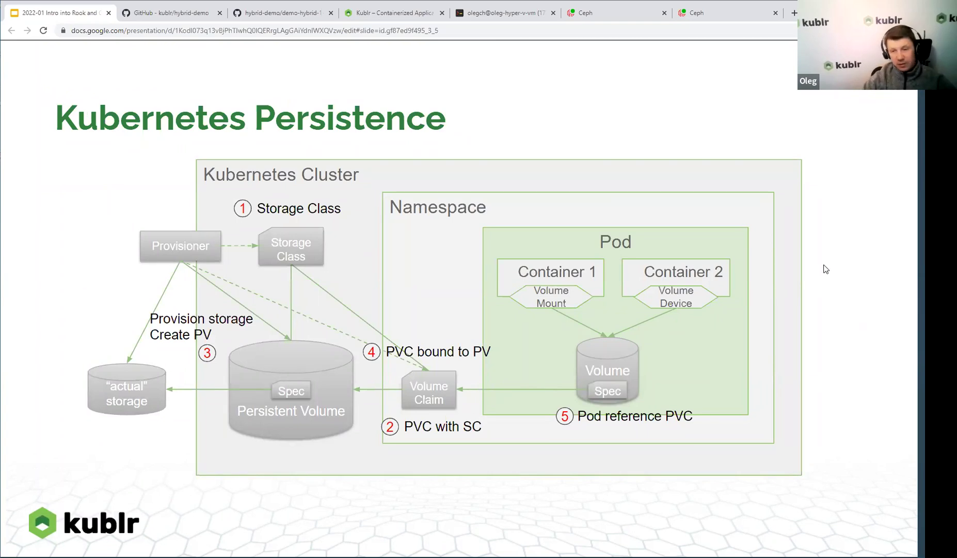
{"action": "left_click", "coordinate": [174, 12]}
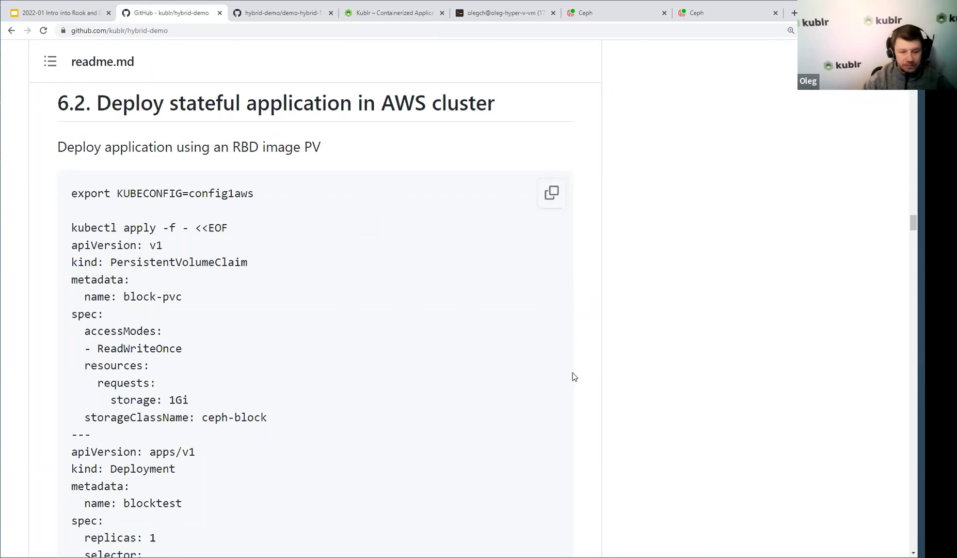
{"action": "scroll", "coordinate": [135, 248], "scroll_direction": "down", "scroll_amount": 6}
{"action": "scroll", "coordinate": [144, 269], "scroll_direction": "up", "scroll_amount": 4}
{"action": "scroll", "coordinate": [147, 274], "scroll_direction": "up", "scroll_amount": 3}
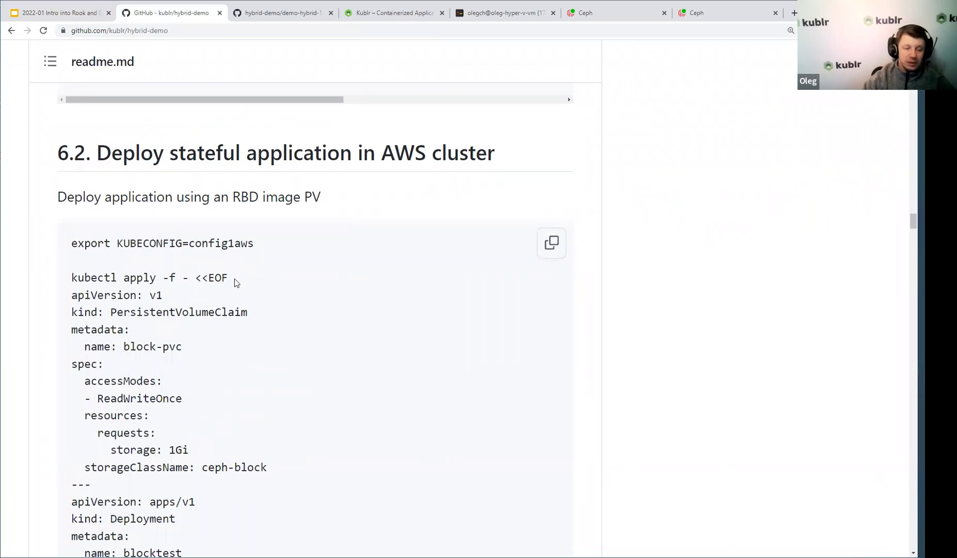
{"action": "scroll", "coordinate": [137, 306], "scroll_direction": "down", "scroll_amount": 2}
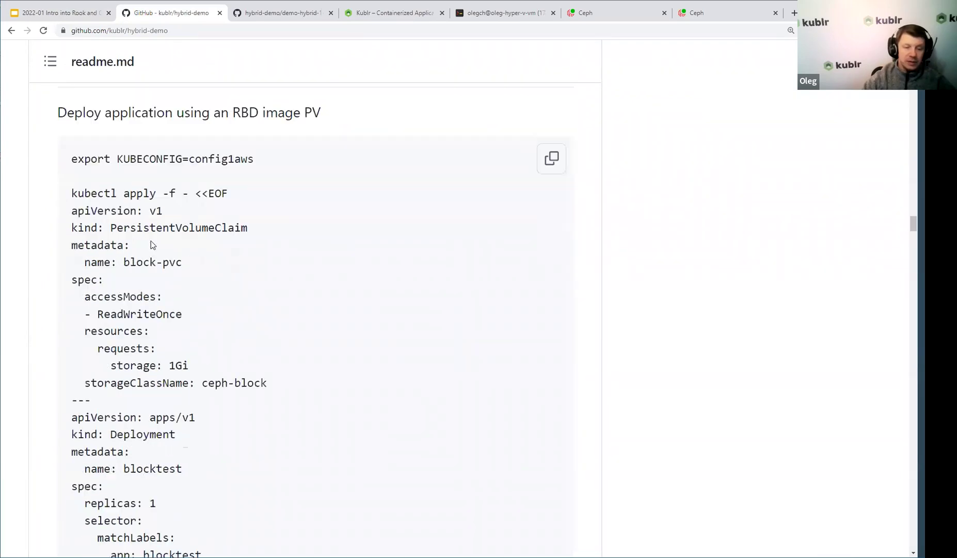
- Examine the block-pvc PersistentVolumeClaim definition and how the blocktest Deployment uses it in the readme manifest
{"action": "left_click_drag", "start_coordinate": [72, 196], "coordinate": [398, 404]}
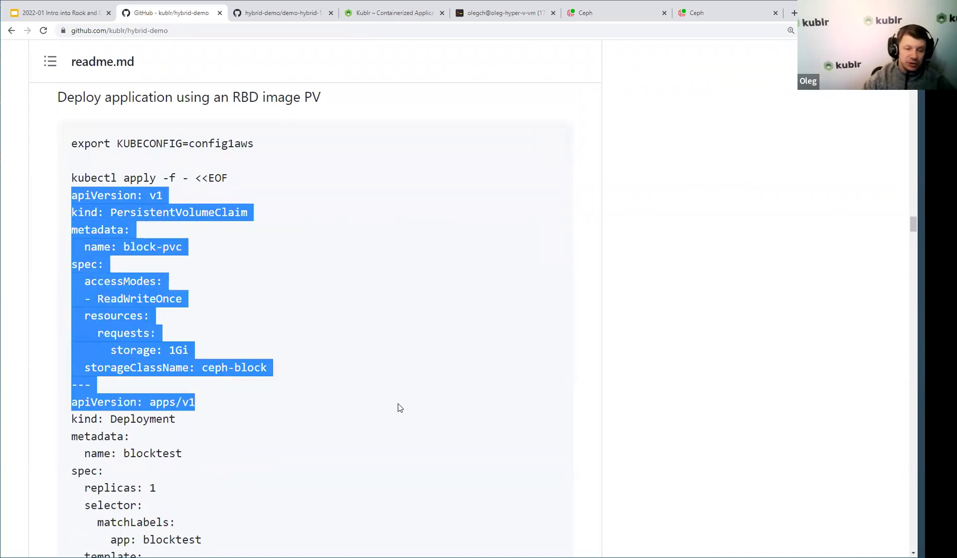
{"action": "scroll", "coordinate": [387, 443], "scroll_direction": "down", "scroll_amount": 4}
{"action": "scroll", "coordinate": [304, 443], "scroll_direction": "down", "scroll_amount": 3}
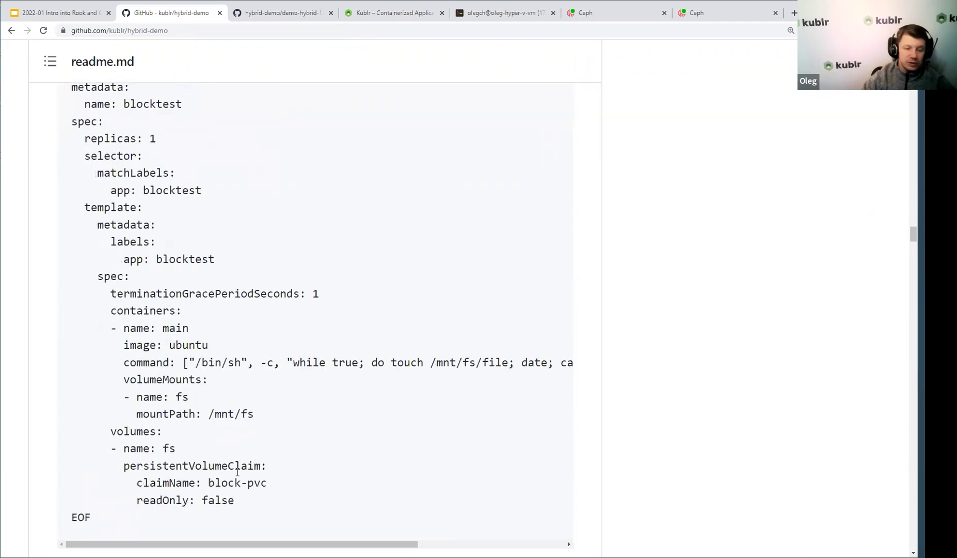
{"action": "left_click_drag", "start_coordinate": [252, 501], "coordinate": [117, 329]}
{"action": "scroll", "coordinate": [176, 336], "scroll_direction": "up", "scroll_amount": 7}
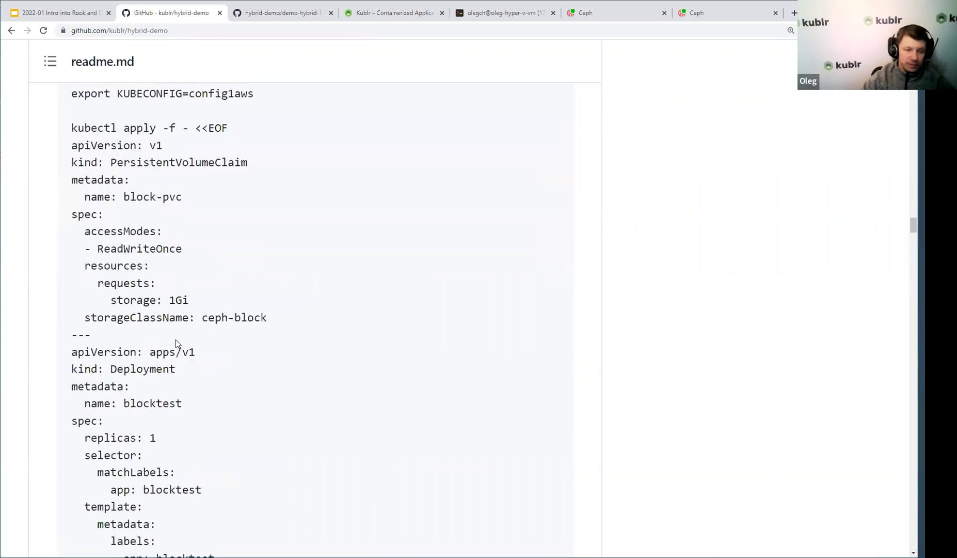
{"action": "left_click_drag", "start_coordinate": [73, 195], "coordinate": [376, 371]}
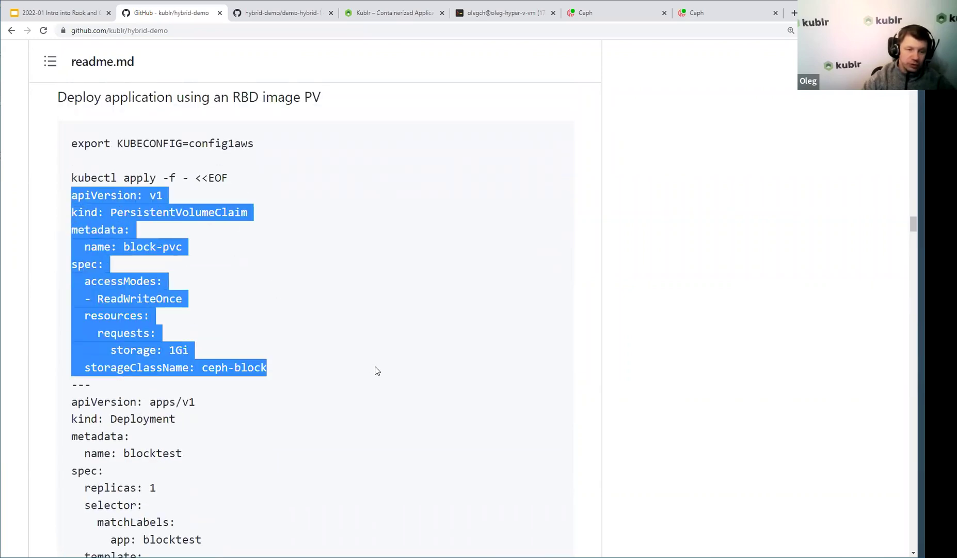
{"action": "left_click", "coordinate": [150, 212]}
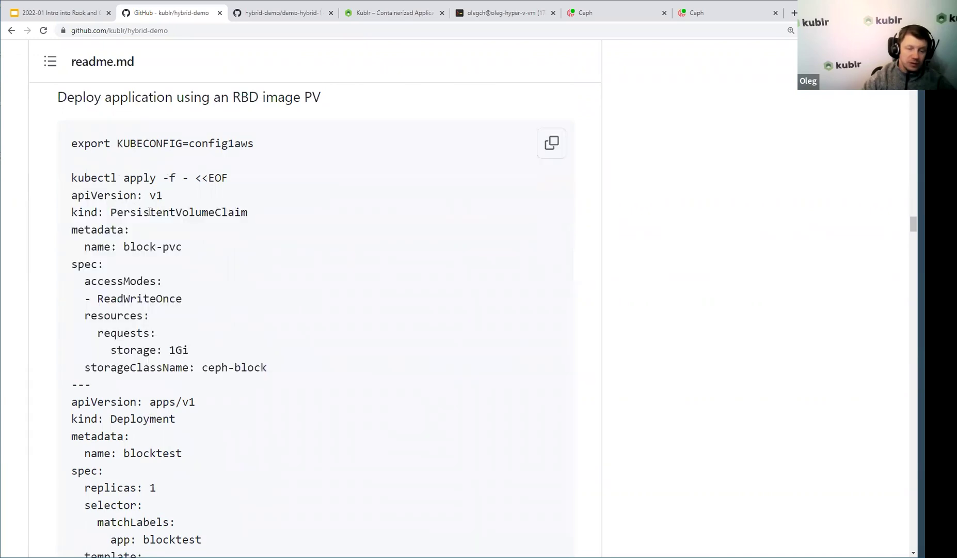
{"action": "left_click_drag", "start_coordinate": [110, 212], "coordinate": [256, 216]}
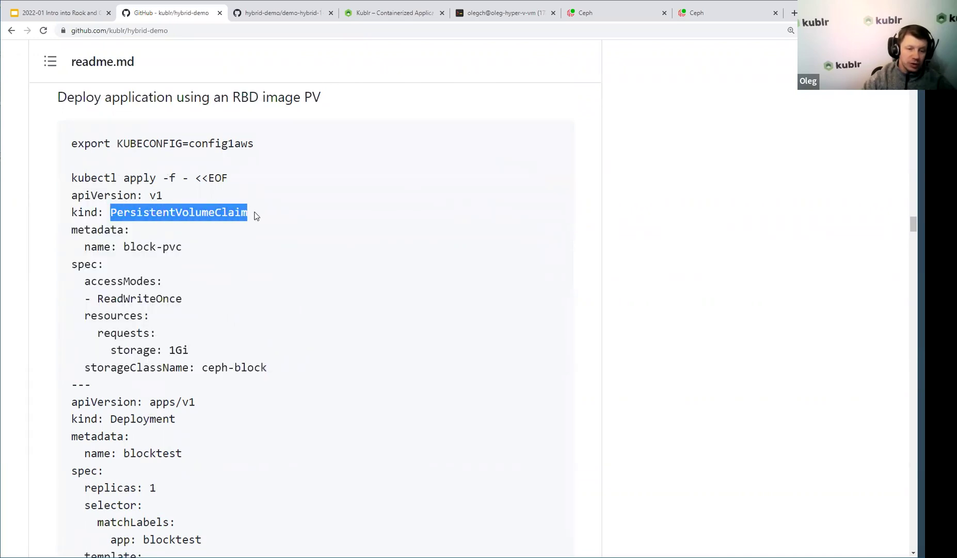
{"action": "left_click_drag", "start_coordinate": [283, 367], "coordinate": [71, 201]}
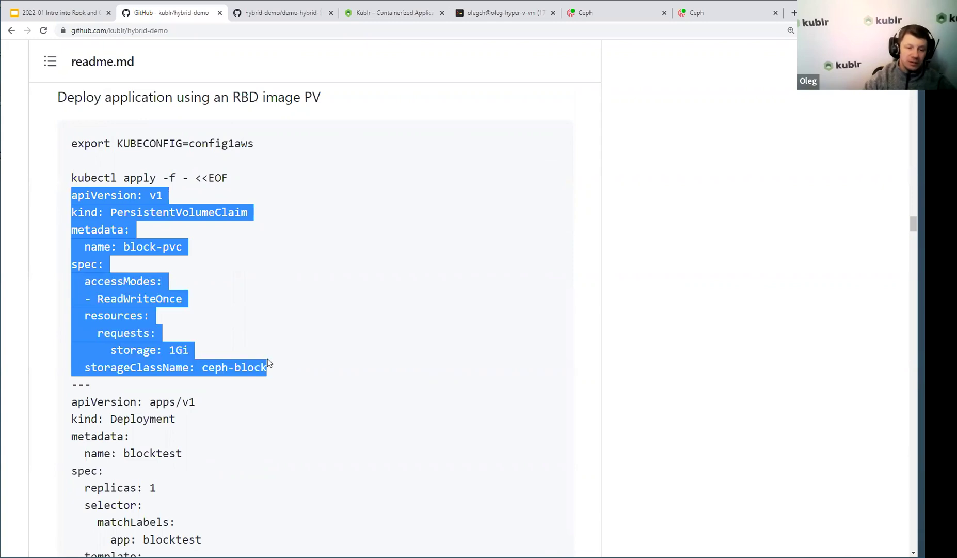
{"action": "left_click", "coordinate": [308, 372]}
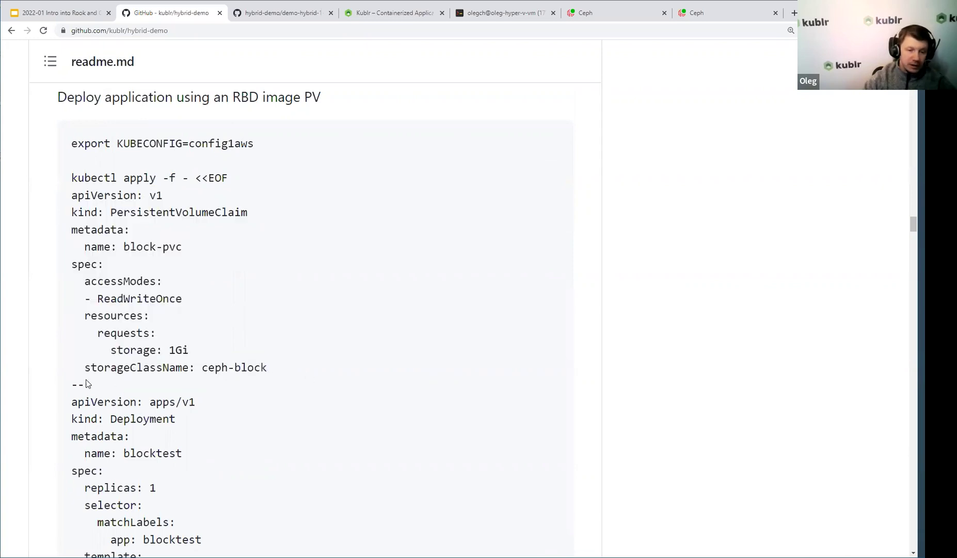
- Examine the storage class name requested by the block-pvc claim
{"action": "left_click_drag", "start_coordinate": [85, 368], "coordinate": [268, 366]}
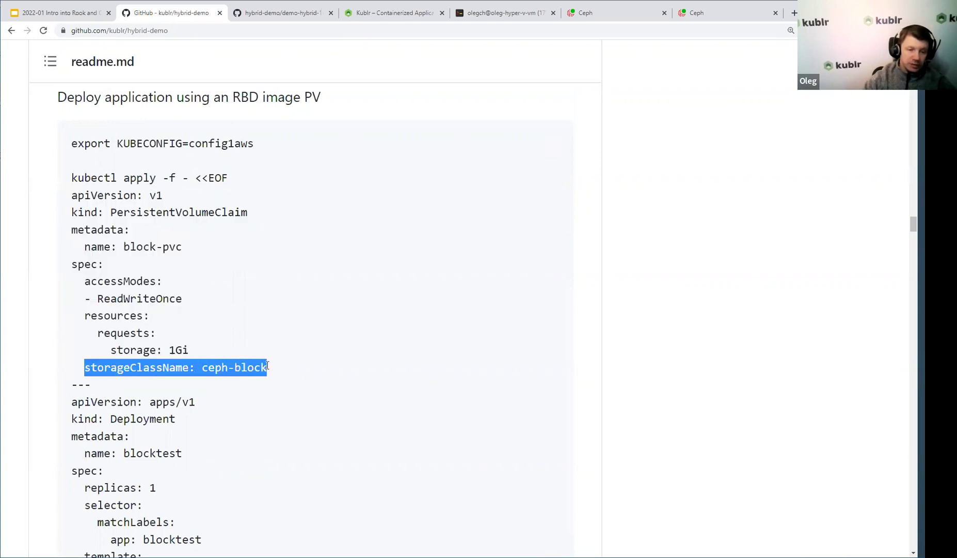
{"action": "left_click", "coordinate": [98, 366]}
{"action": "left_click_drag", "start_coordinate": [200, 367], "coordinate": [235, 367]}
{"action": "left_click", "coordinate": [236, 367]}
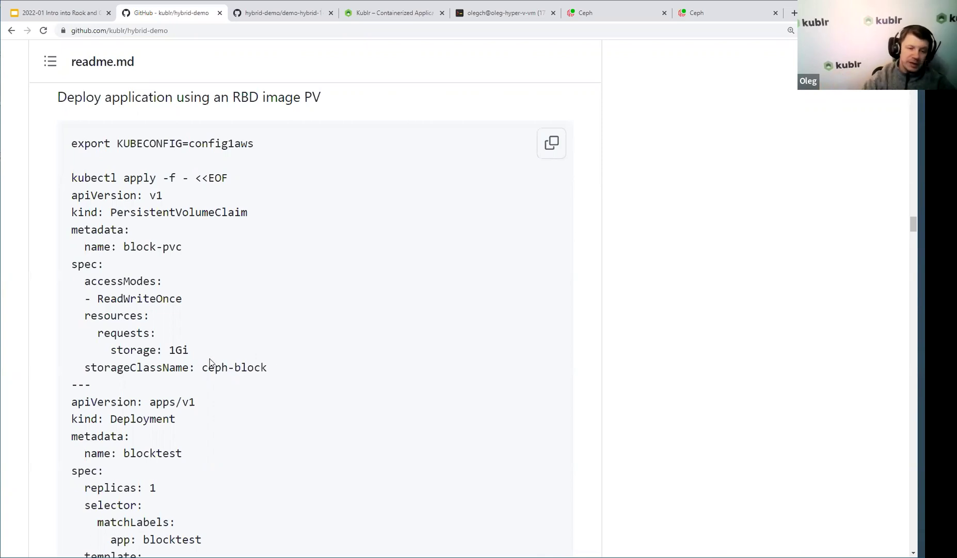
{"action": "left_click_drag", "start_coordinate": [267, 367], "coordinate": [204, 369]}
{"action": "scroll", "coordinate": [217, 364], "scroll_direction": "down", "scroll_amount": 1}
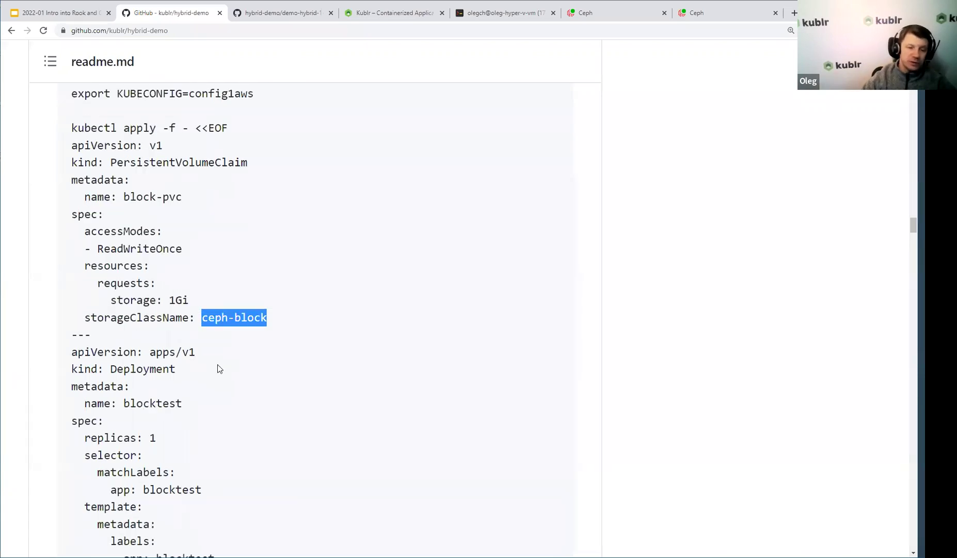
- Examine the blocktest Deployment definition, including its replica count and pod template
{"action": "scroll", "coordinate": [252, 335], "scroll_direction": "down", "scroll_amount": 1}
{"action": "scroll", "coordinate": [252, 335], "scroll_direction": "down", "scroll_amount": 5}
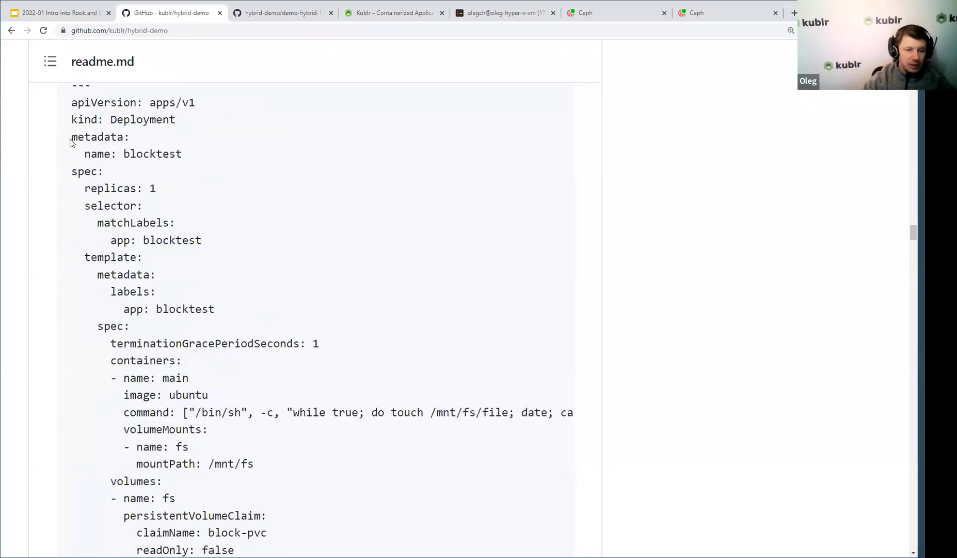
{"action": "left_click_drag", "start_coordinate": [73, 105], "coordinate": [390, 412]}
{"action": "left_click", "coordinate": [166, 134]}
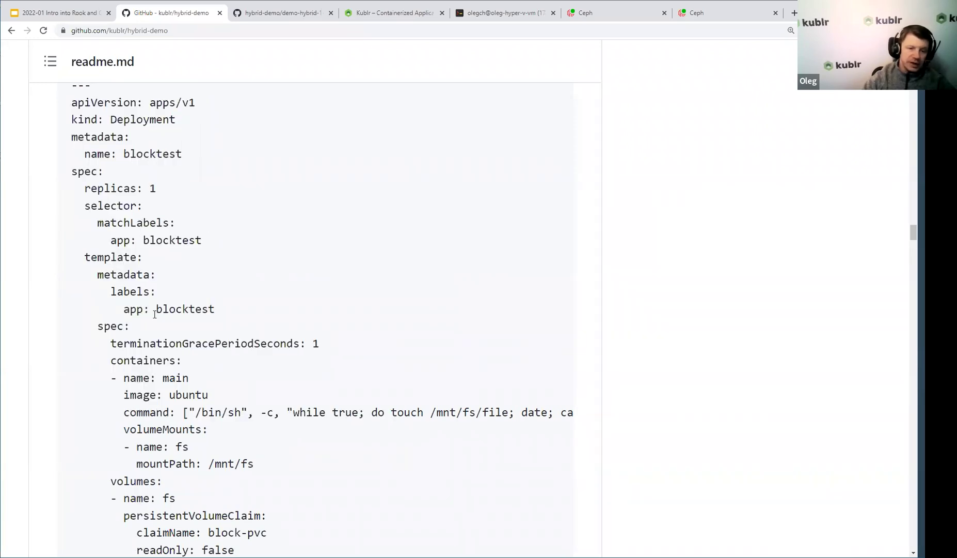
{"action": "left_click_drag", "start_coordinate": [165, 183], "coordinate": [135, 188]}
{"action": "left_click", "coordinate": [220, 346]}
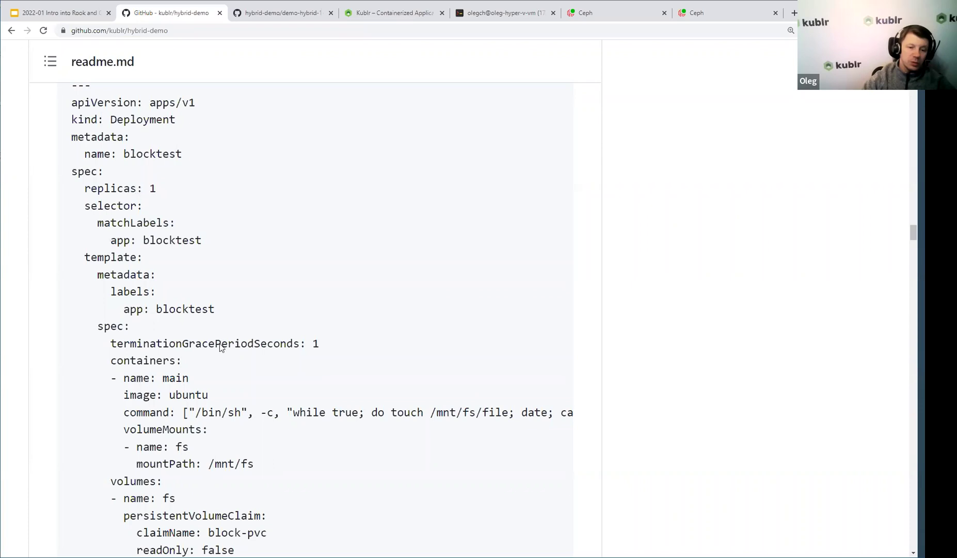
{"action": "scroll", "coordinate": [237, 345], "scroll_direction": "down", "scroll_amount": 1}
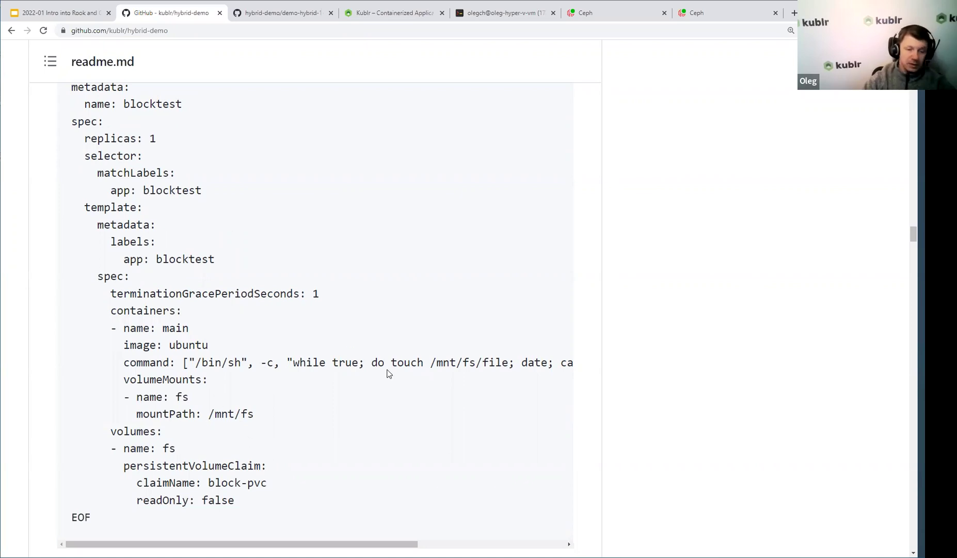
- Read the rest of the container's shell command, highlighting the part that prints /mnt/fs/file
{"action": "left_click_drag", "start_coordinate": [351, 543], "coordinate": [499, 539]}
{"action": "left_click_drag", "start_coordinate": [345, 363], "coordinate": [500, 361]}
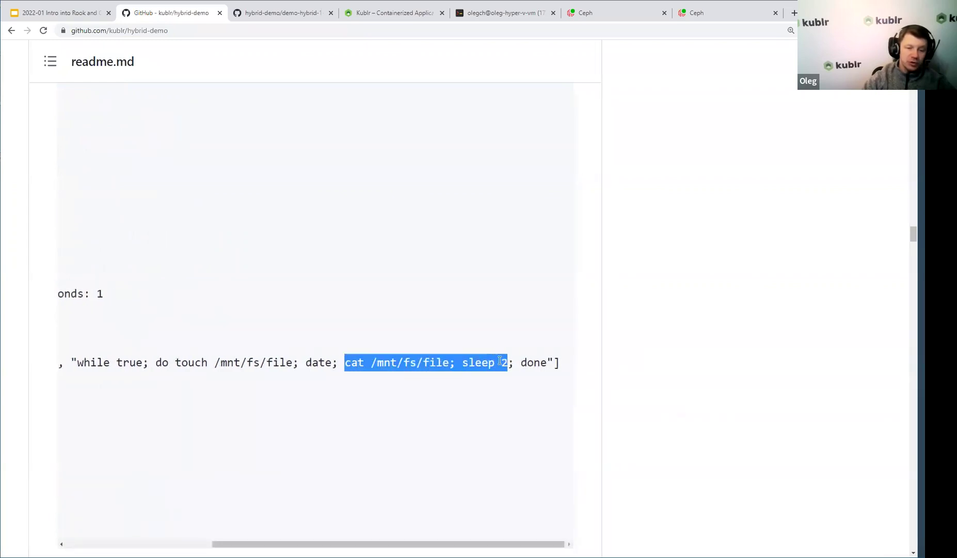
{"action": "left_click", "coordinate": [421, 361]}
{"action": "left_click_drag", "start_coordinate": [371, 362], "coordinate": [448, 373]}
{"action": "left_click_drag", "start_coordinate": [431, 543], "coordinate": [207, 530]}
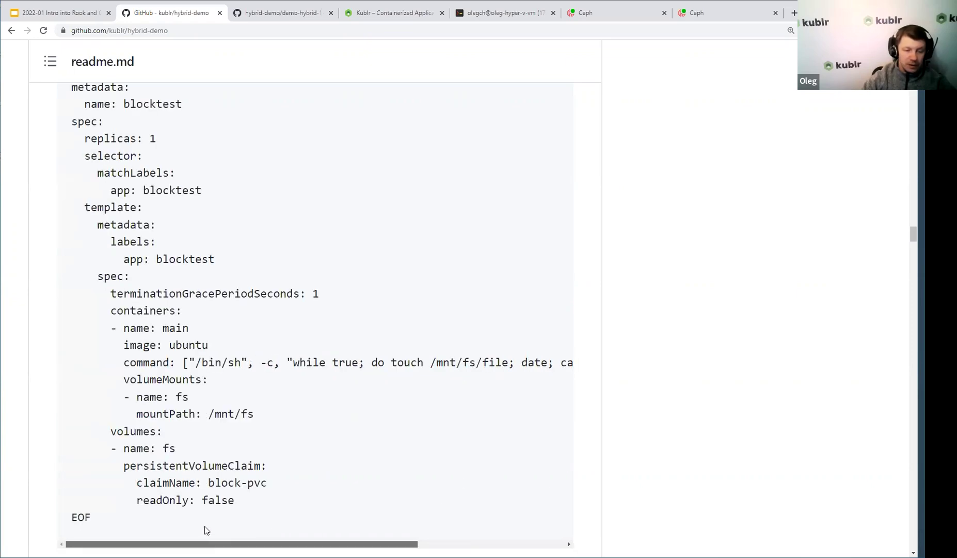
{"action": "scroll", "coordinate": [301, 316], "scroll_direction": "up", "scroll_amount": 10}
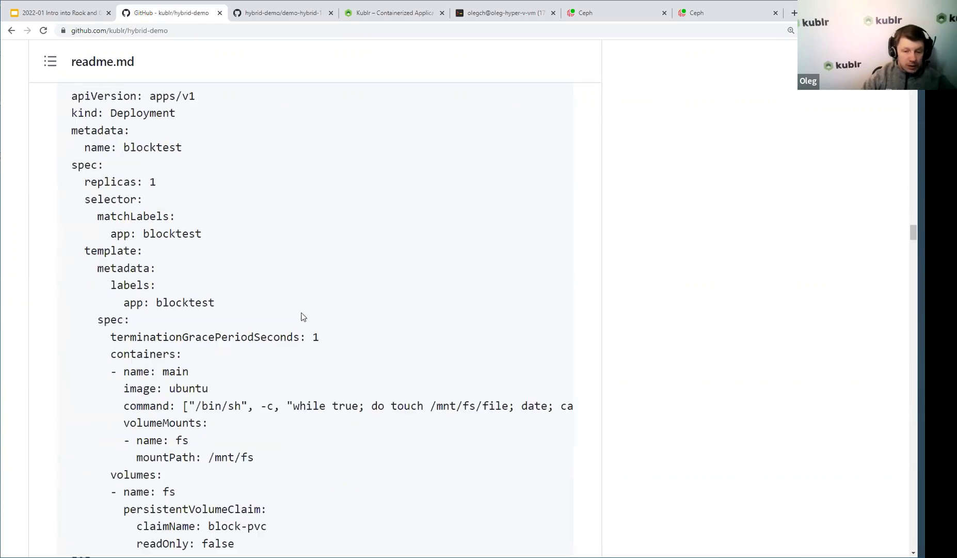
{"action": "scroll", "coordinate": [479, 415], "scroll_direction": "down", "scroll_amount": 3}
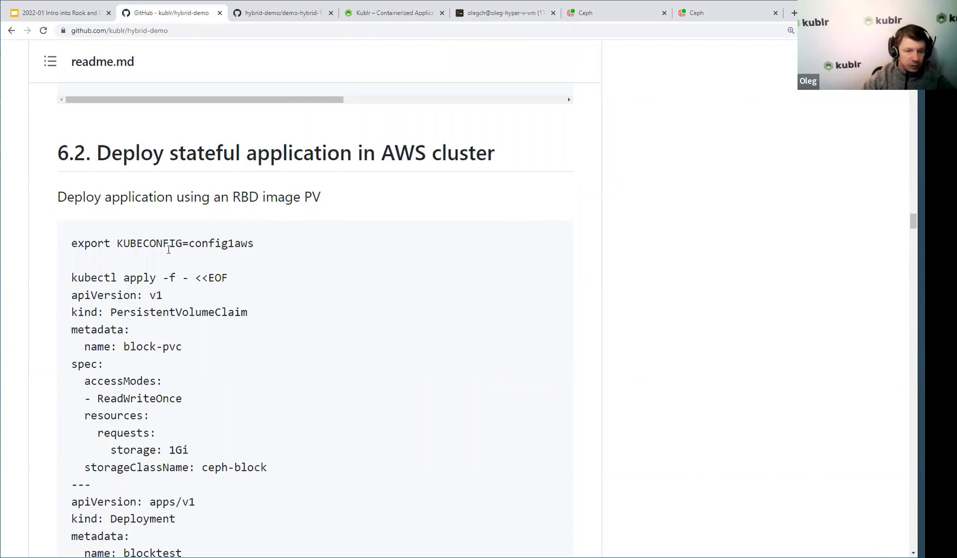
{"action": "left_click", "coordinate": [482, 14]}
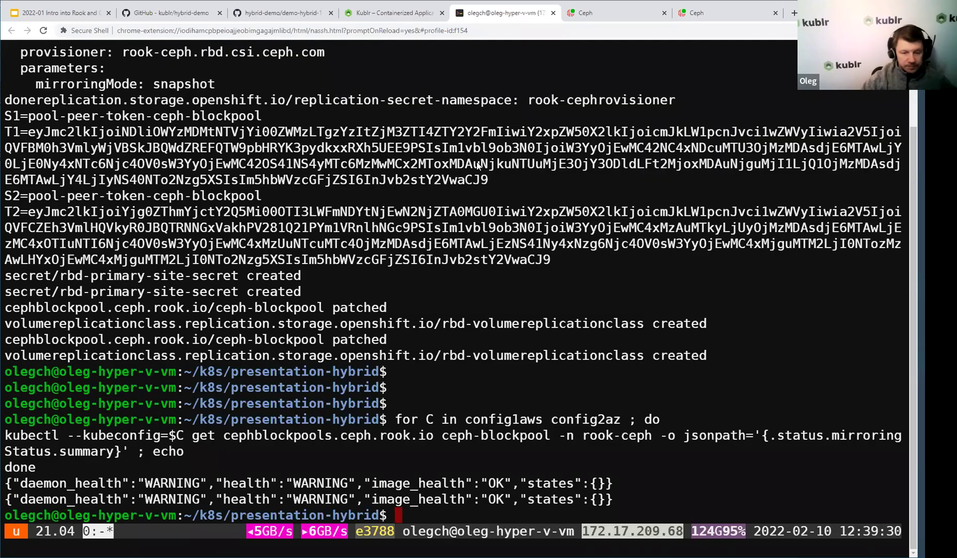
{"action": "key", "text": "ctrl+shift+v"}
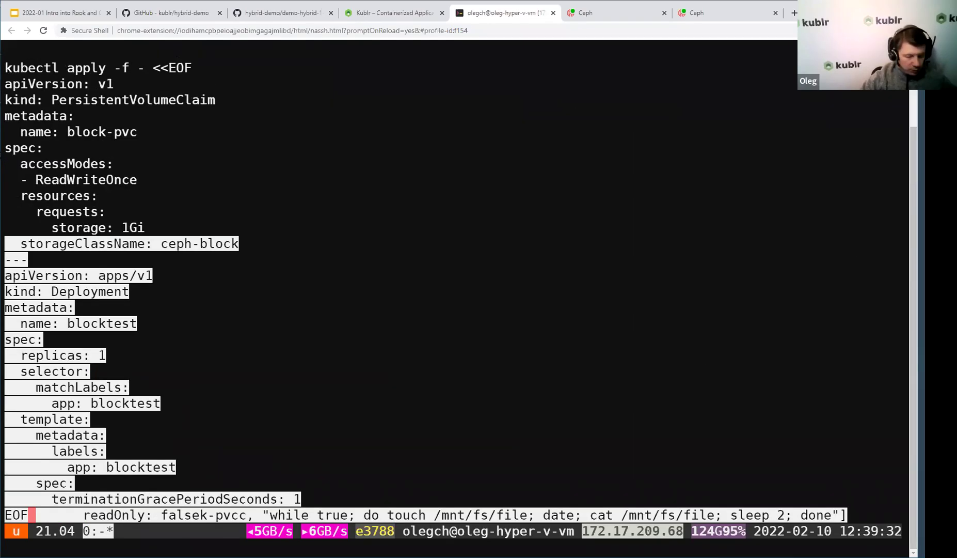
{"action": "key", "text": "ctrl+c"}
{"action": "key", "text": "Return"}
- Try to recall the mirroring status check from the shell history and clear the prompt
{"action": "key", "text": "ctrl+shift+v"}
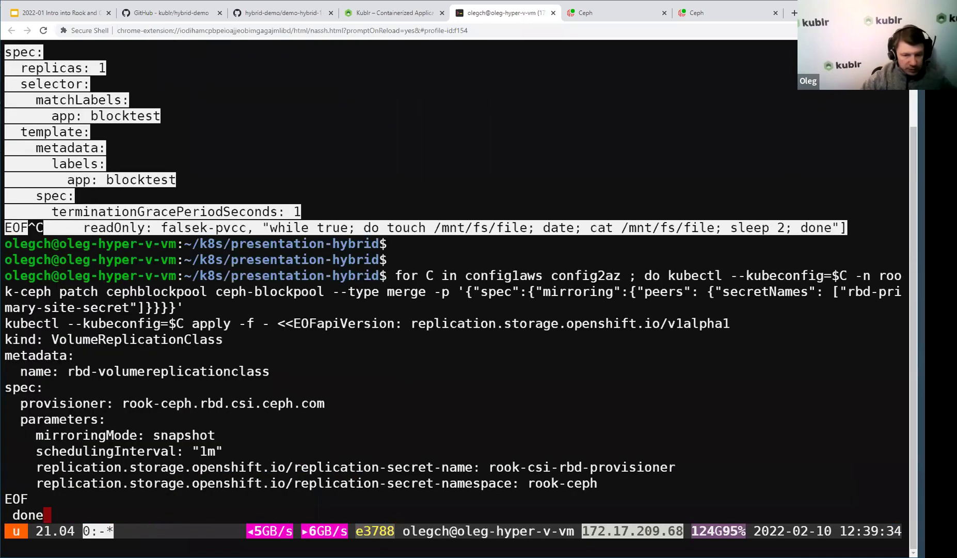
{"action": "key", "text": "Up"}
{"action": "key", "text": "Return"}
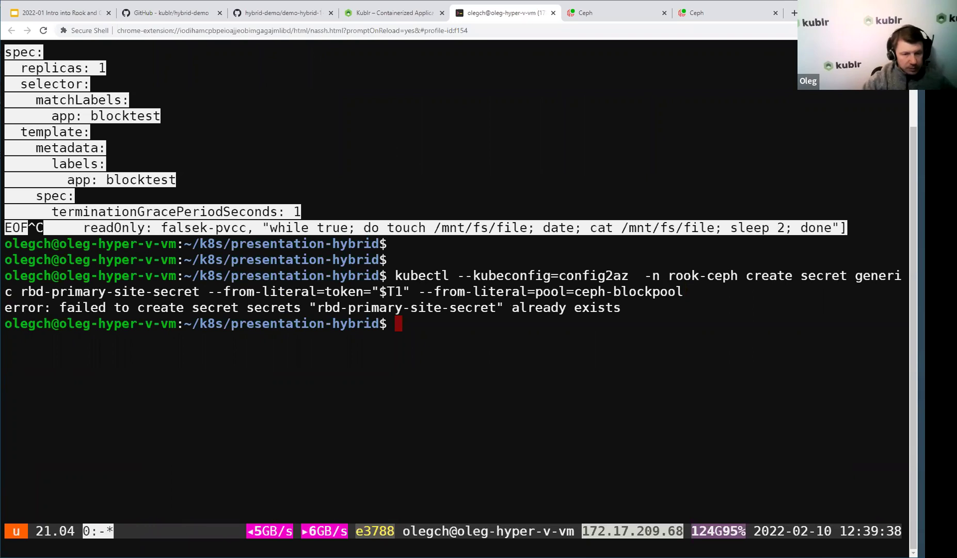
{"action": "key", "text": "ctrl+shift+v"}
{"action": "key", "text": "Up"}
{"action": "key", "text": "Up"}
{"action": "key", "text": "Up"}
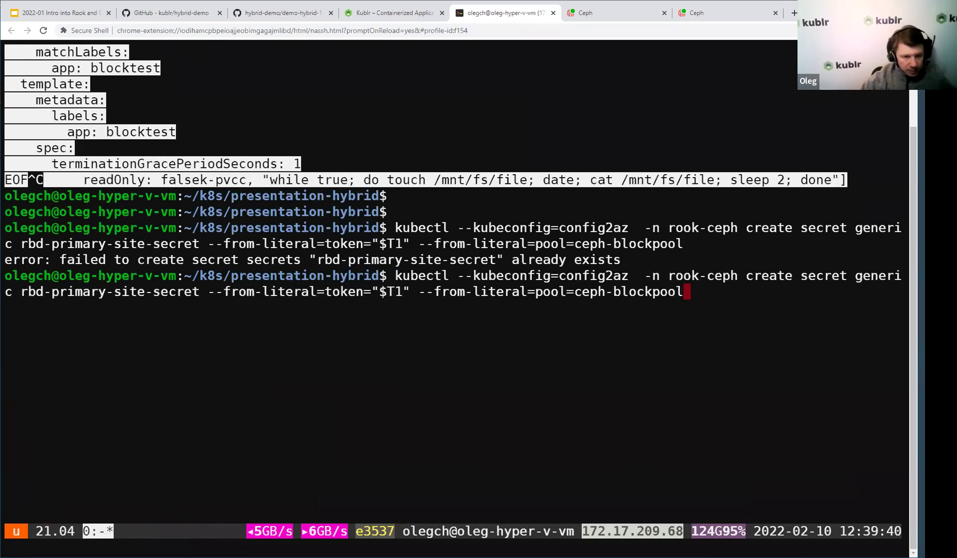
{"action": "key", "text": "Up"}
{"action": "key", "text": "Up"}
{"action": "key", "text": "ctrl+u"}
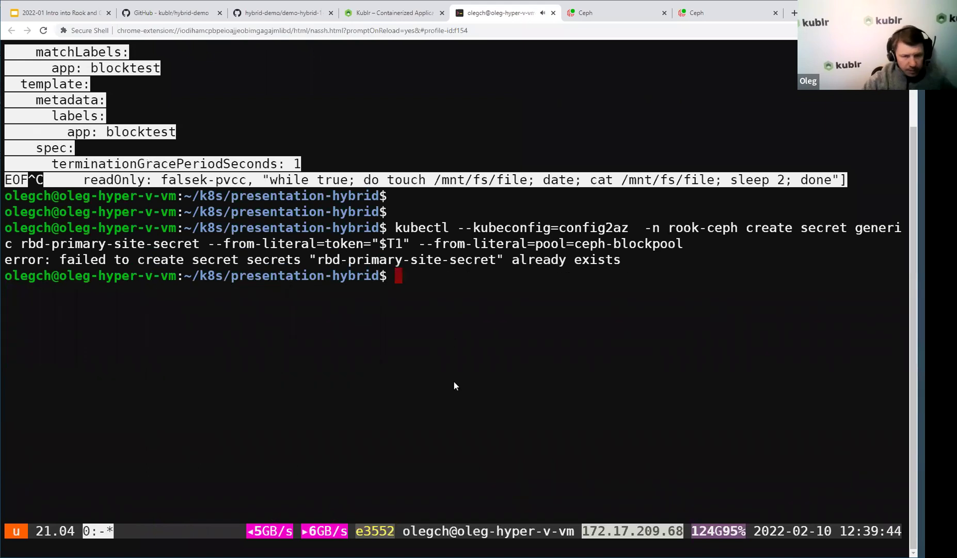
- Copy the mirroring status check from the readme and run it in the terminal for config1aws and config2az
{"action": "key", "text": "ctrl+2"}
{"action": "scroll", "coordinate": [262, 311], "scroll_direction": "up", "scroll_amount": 5}
{"action": "left_click", "coordinate": [549, 283]}
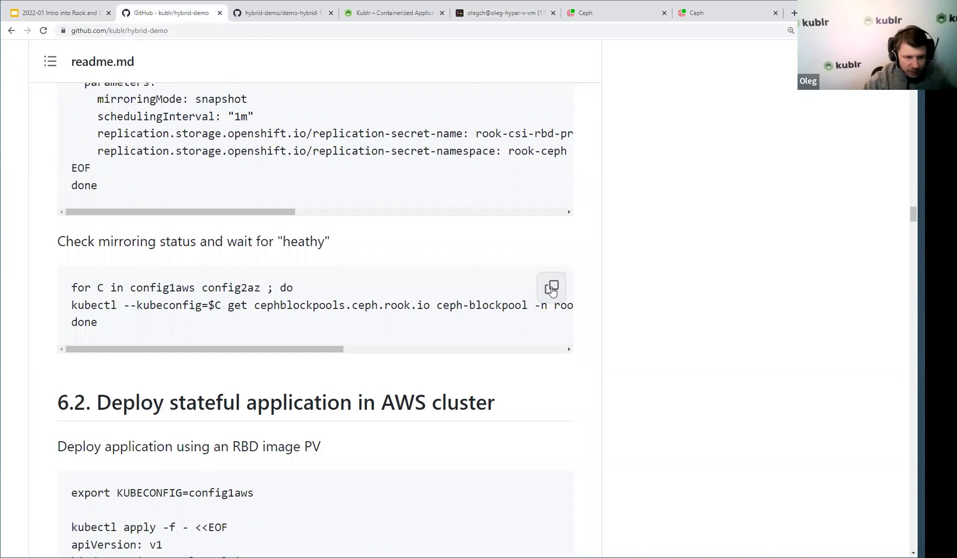
{"action": "left_click", "coordinate": [486, 16]}
{"action": "key", "text": "ctrl+shift+v"}
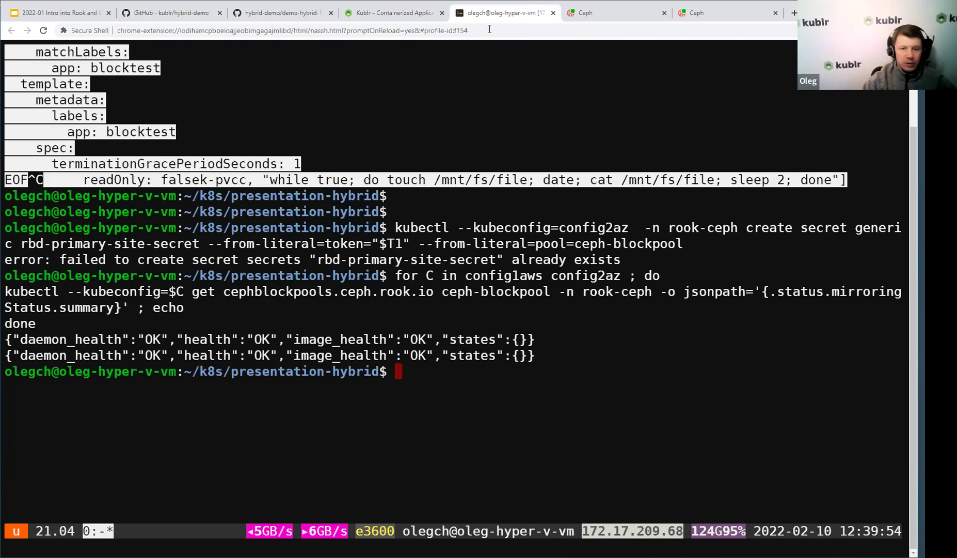
- Copy the section 6.2 manifest from the readme and apply it in the terminal to create block-pvc and the blocktest Deployment on config1aws
{"action": "left_click", "coordinate": [170, 13]}
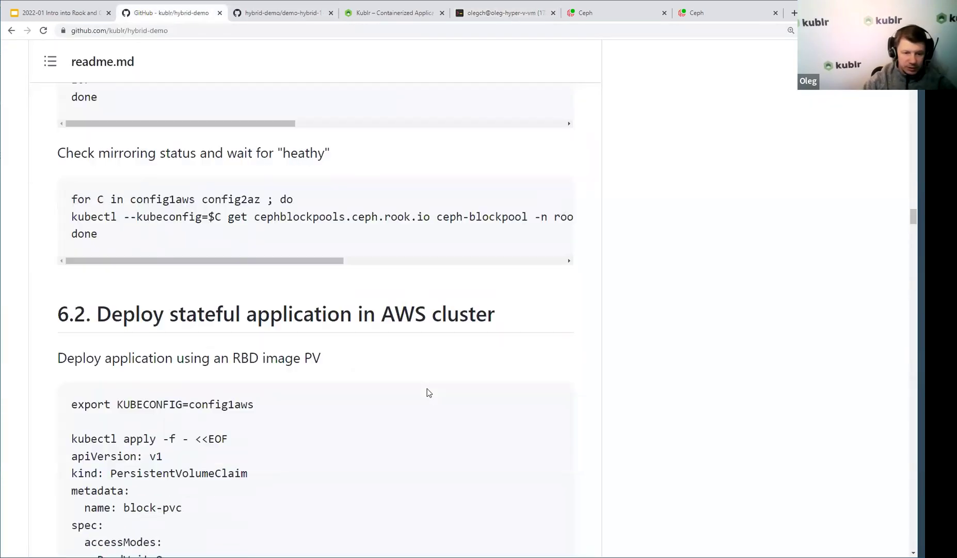
{"action": "scroll", "coordinate": [427, 392], "scroll_direction": "down", "scroll_amount": 2}
{"action": "left_click", "coordinate": [507, 13]}
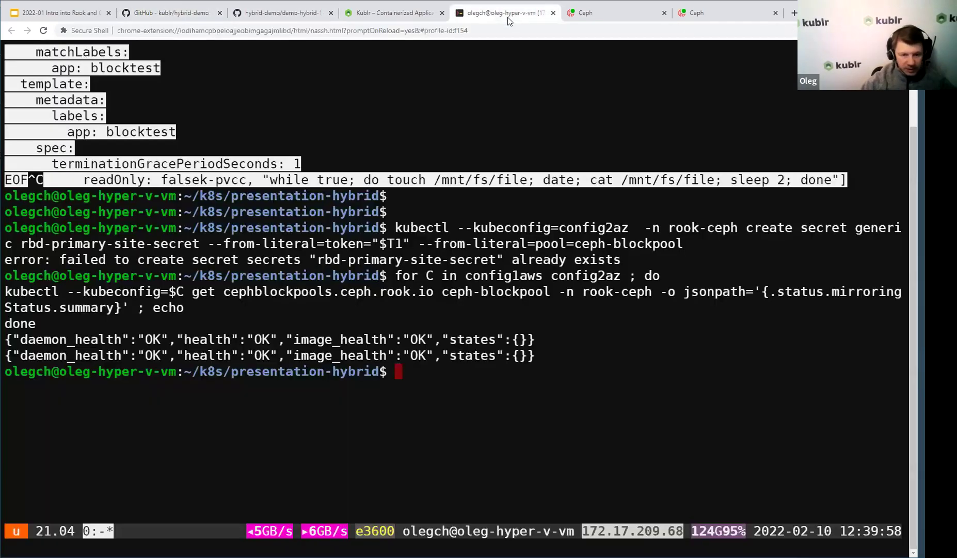
{"action": "key", "text": "ctrl+shift+v"}
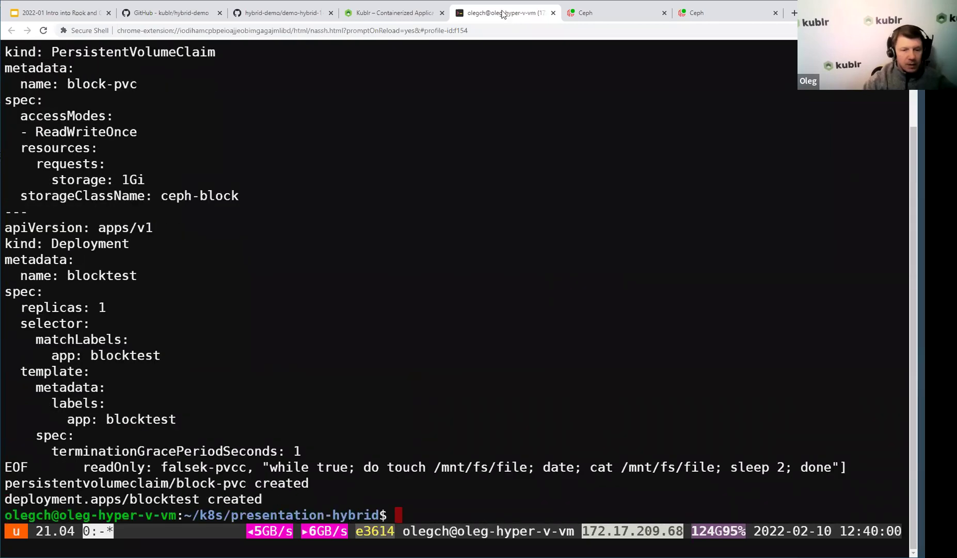
- Switch to Kublr and open the Kubernetes dashboard of the demo-hybrid-1-aws cluster
{"action": "left_click", "coordinate": [393, 13]}
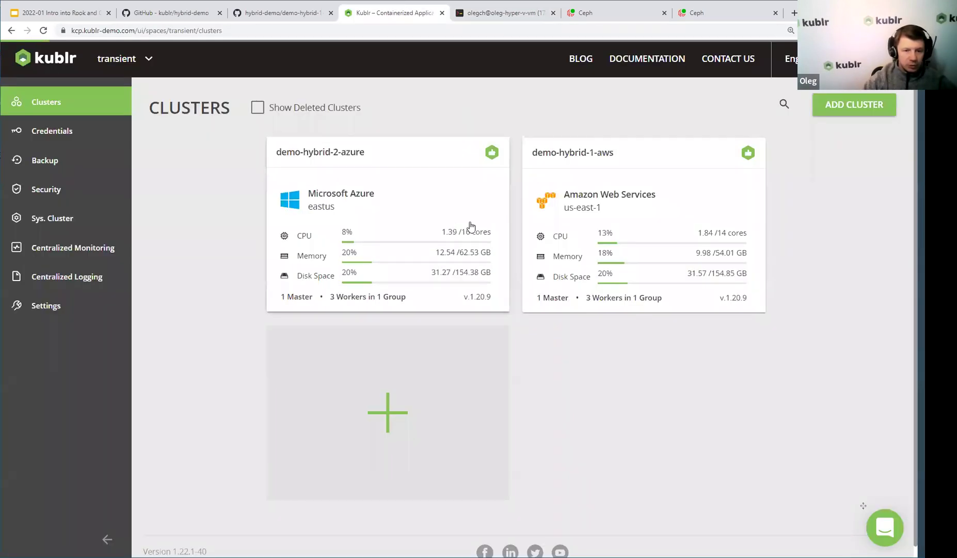
{"action": "left_click", "coordinate": [601, 212]}
{"action": "scroll", "coordinate": [520, 491], "scroll_direction": "down", "scroll_amount": 4}
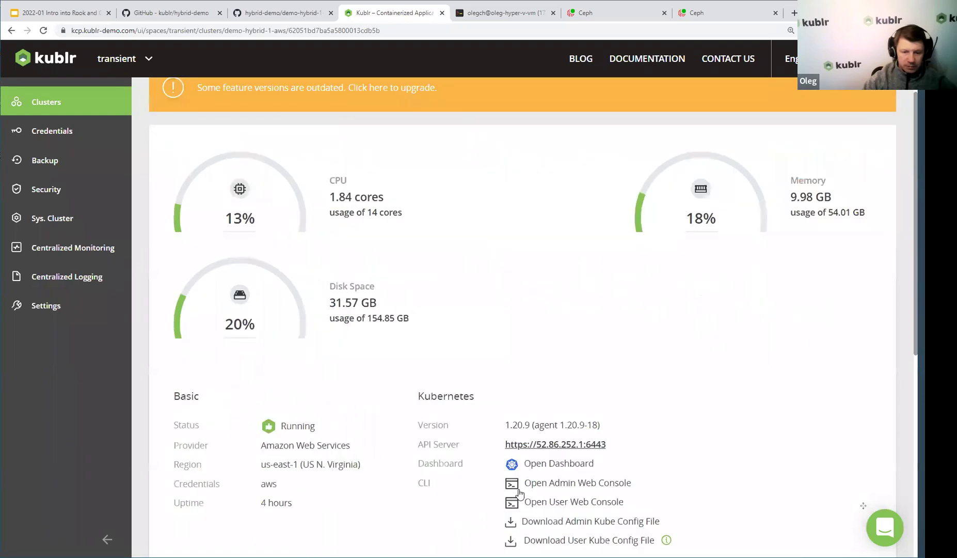
{"action": "left_click", "coordinate": [551, 382]}
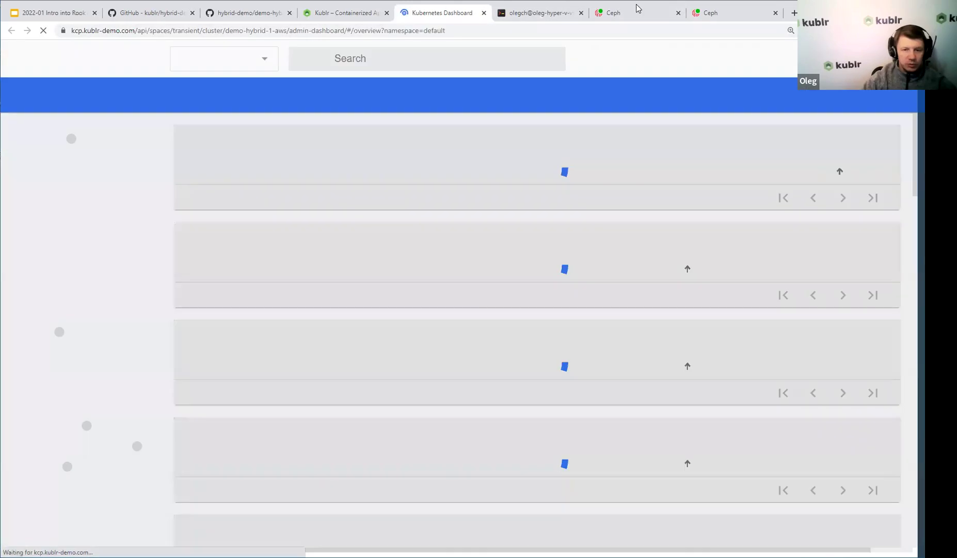
- Switch to the AWS cluster's Ceph dashboard and examine the block images list, highlighting and selecting the csi-vol image
{"action": "left_click", "coordinate": [639, 12]}
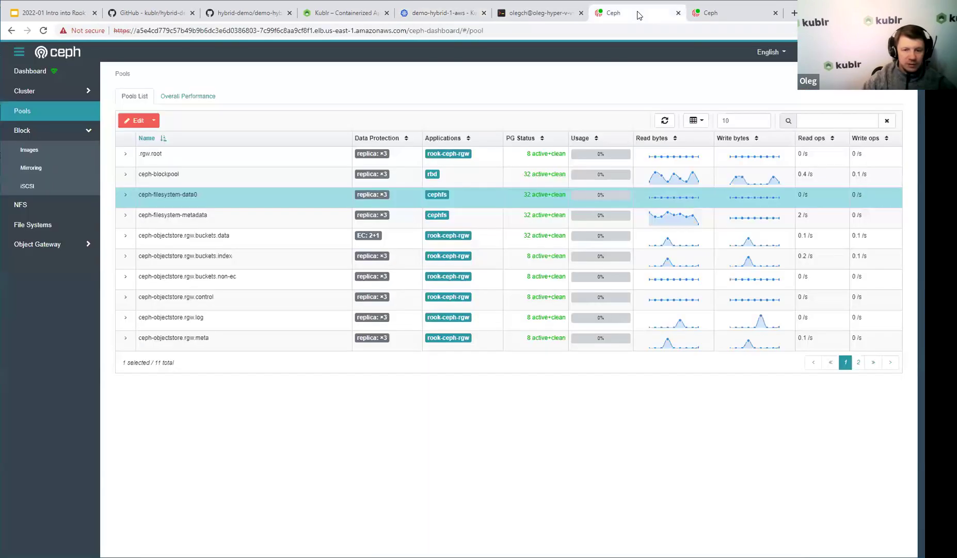
{"action": "left_click", "coordinate": [30, 149]}
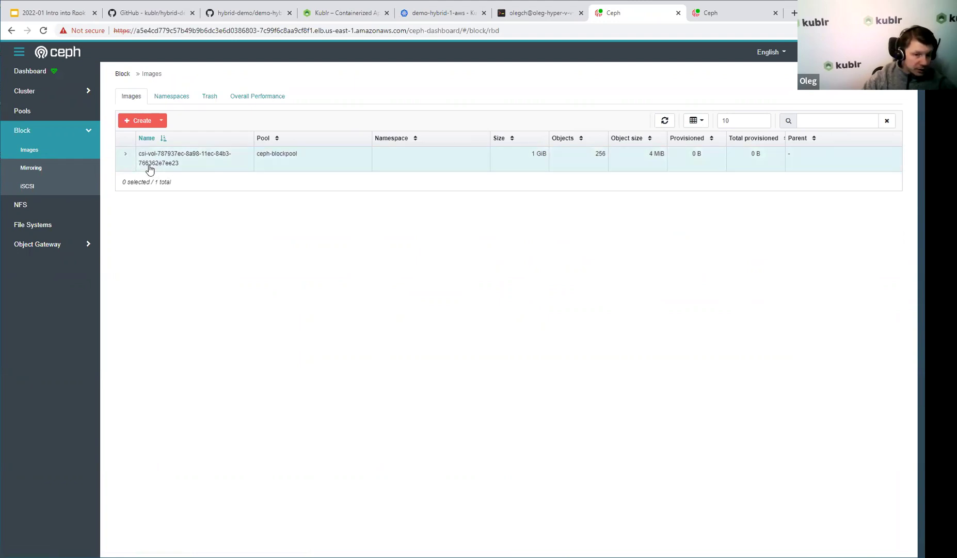
{"action": "left_click_drag", "start_coordinate": [140, 159], "coordinate": [175, 166]}
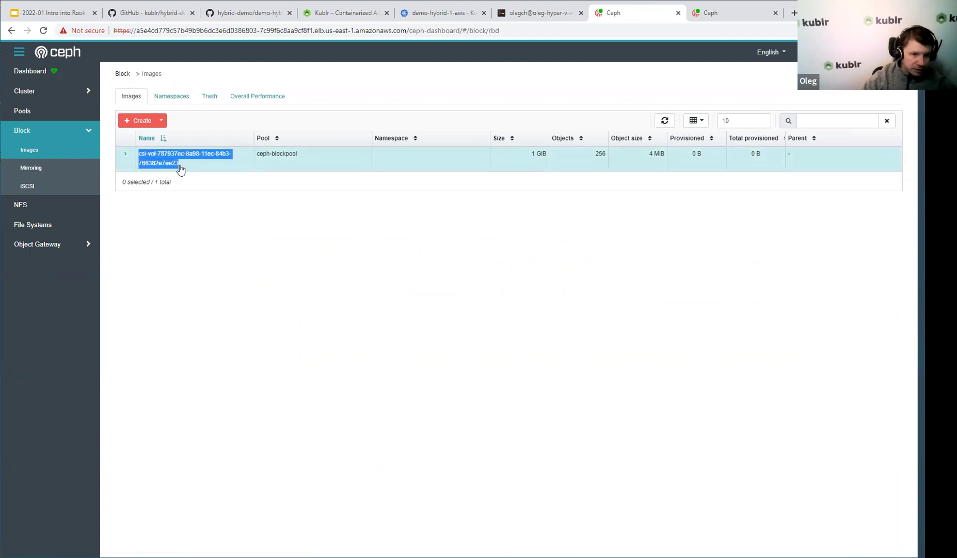
{"action": "left_click", "coordinate": [175, 167]}
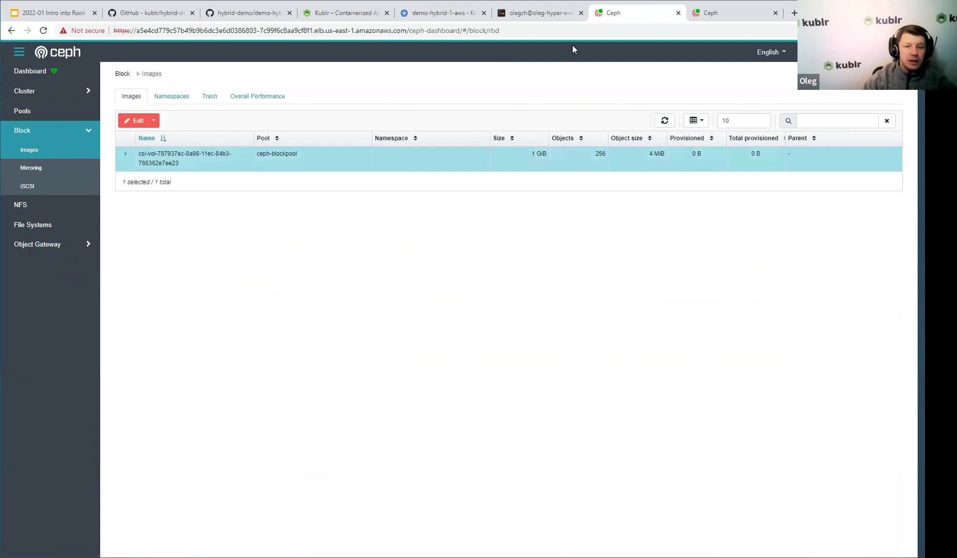
- In the demo-hybrid-1-aws Kubernetes dashboard, examine block-pvc and its persistent volume, highlighting the volume's storage class in the list
{"action": "left_click", "coordinate": [425, 16]}
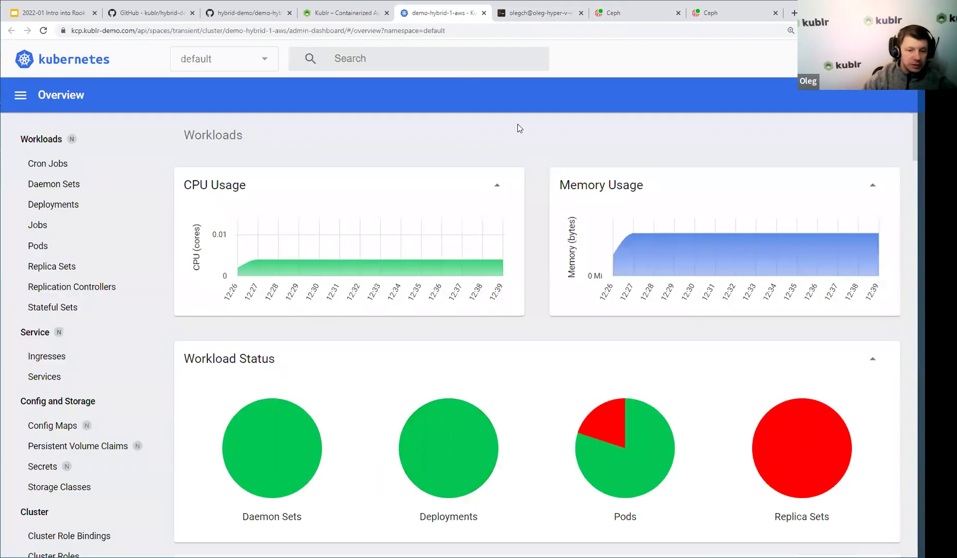
{"action": "scroll", "coordinate": [105, 258], "scroll_direction": "down", "scroll_amount": 4}
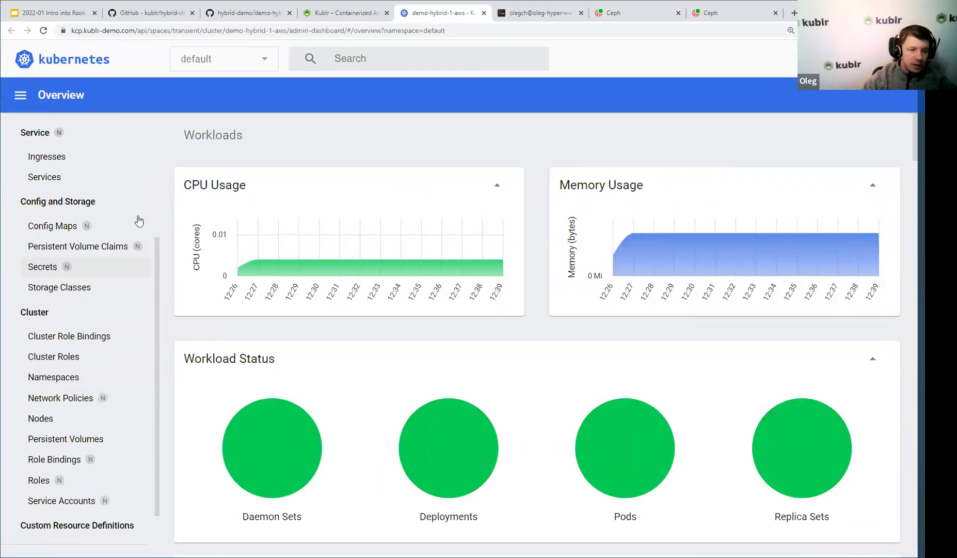
{"action": "left_click", "coordinate": [109, 246]}
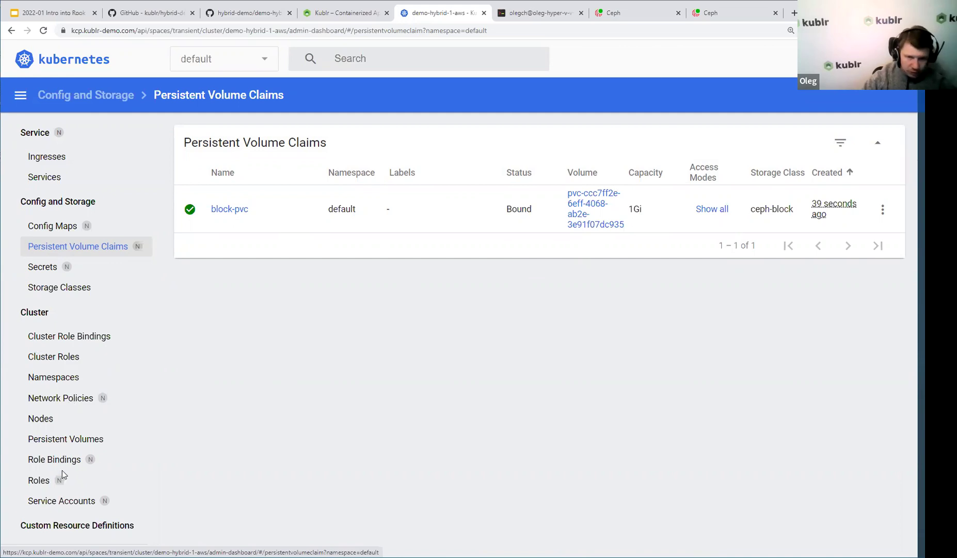
{"action": "left_click", "coordinate": [594, 223]}
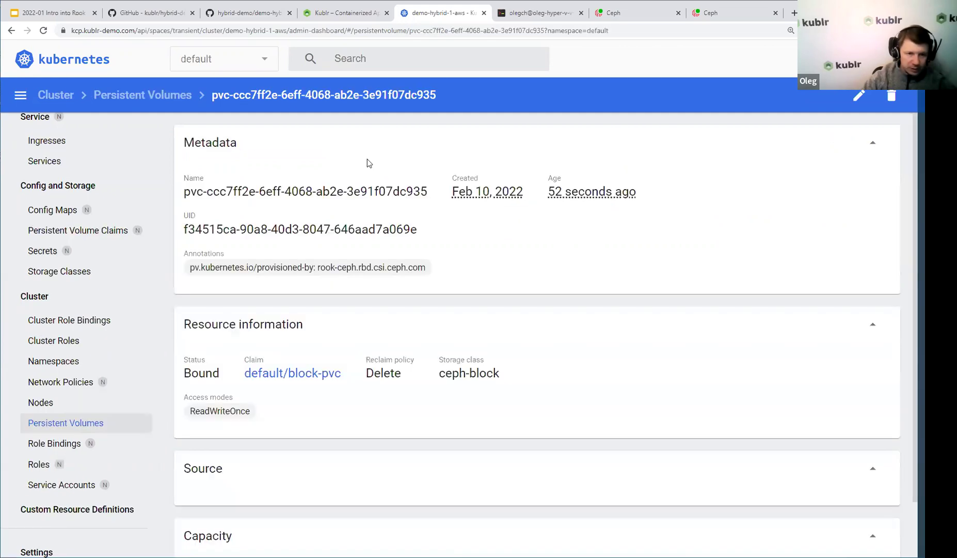
{"action": "left_click", "coordinate": [163, 95]}
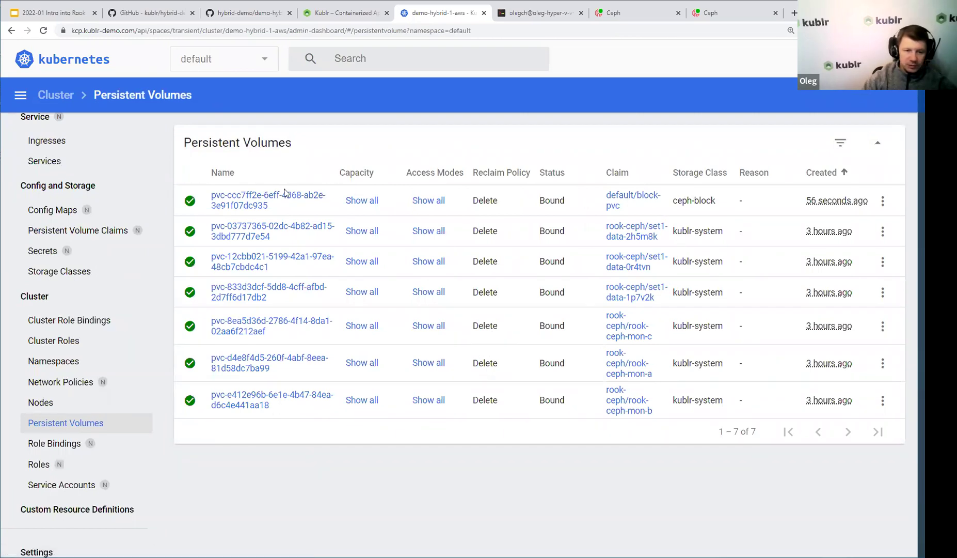
{"action": "left_click_drag", "start_coordinate": [682, 203], "coordinate": [709, 202]}
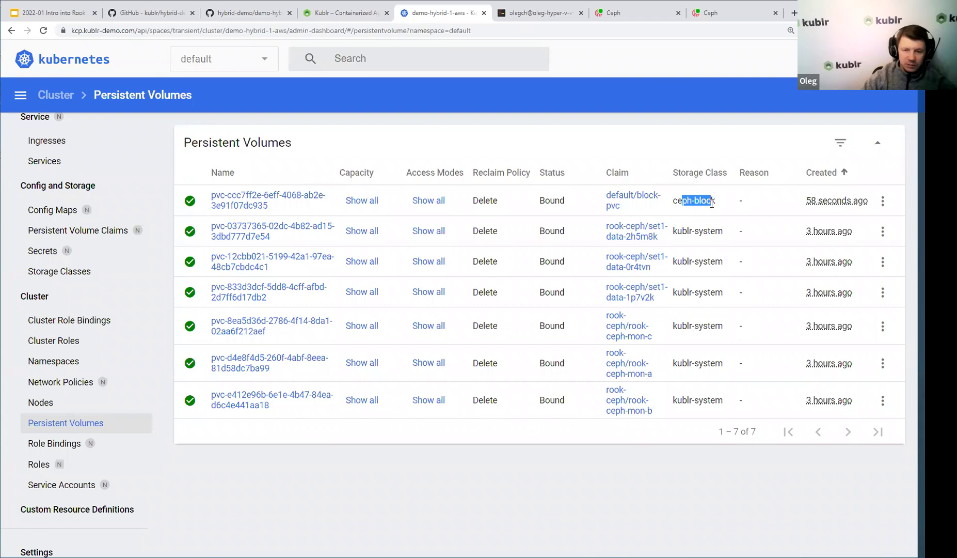
{"action": "left_click", "coordinate": [713, 203]}
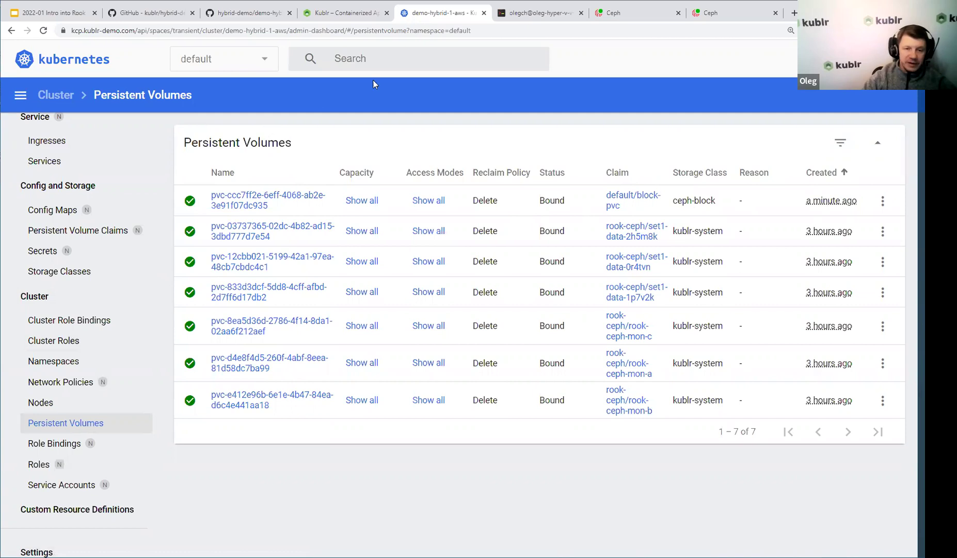
- Compare the AWS Ceph block image with the persistent volumes list, and review the Kubernetes Persistence and RBD and CephFS demo slides
{"action": "left_click", "coordinate": [620, 13]}
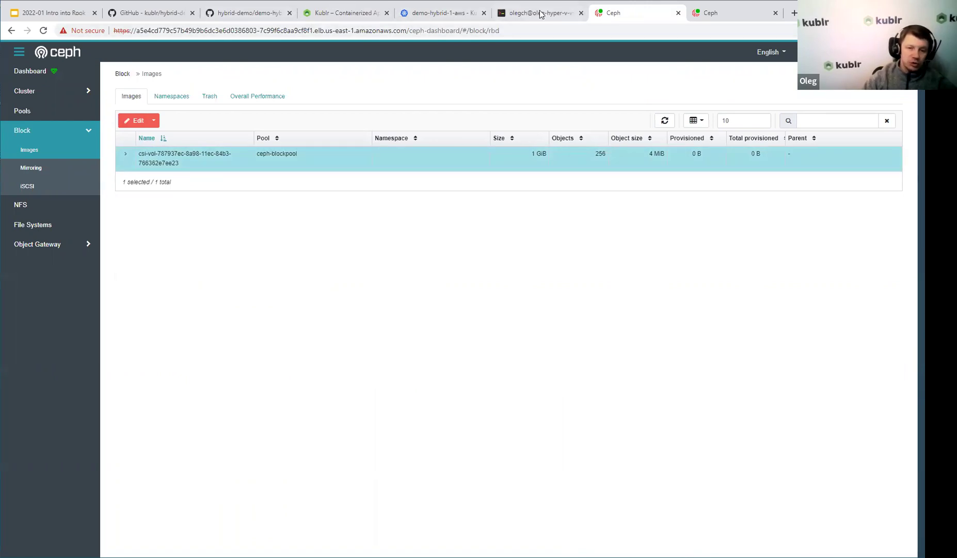
{"action": "left_click", "coordinate": [429, 13]}
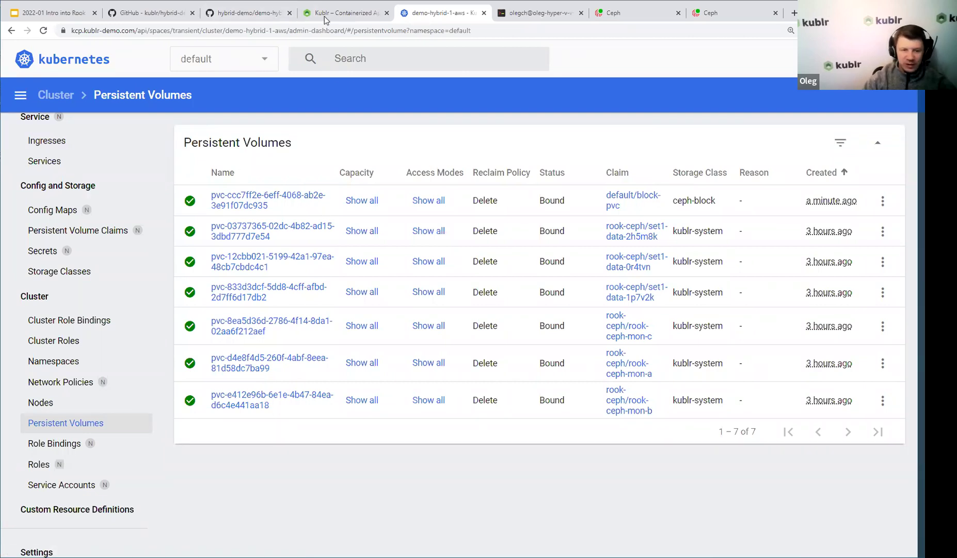
{"action": "left_click", "coordinate": [84, 12]}
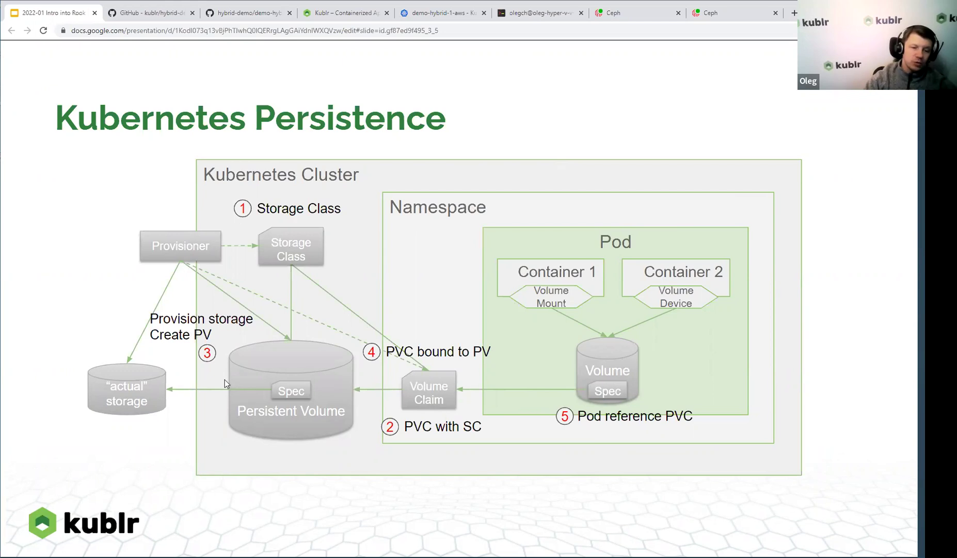
{"action": "left_click", "coordinate": [145, 389]}
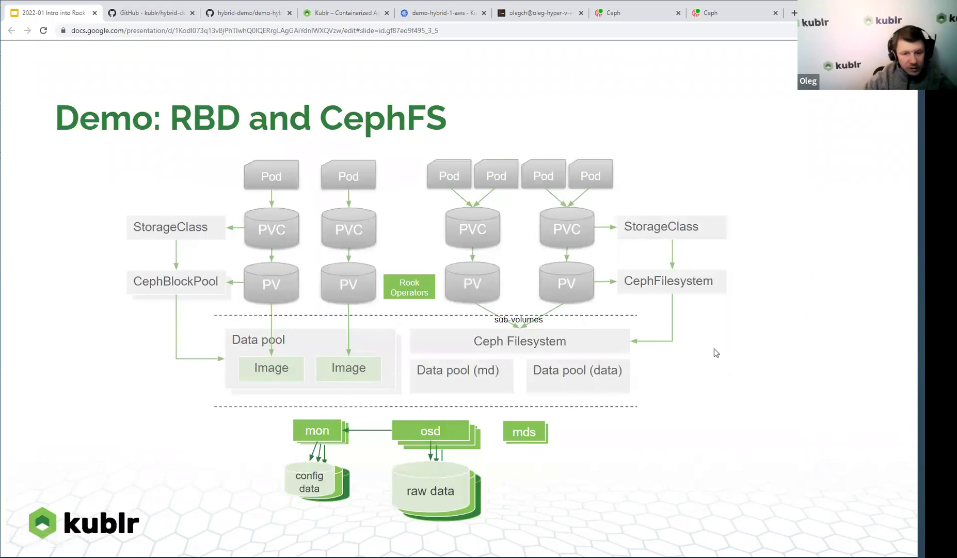
- Copy the "Enable mirroring for the volume" manifest from the readme and apply it in the terminal to create the block-pvc-volumereplication VolumeReplication
{"action": "left_click", "coordinate": [140, 14]}
{"action": "scroll", "coordinate": [319, 324], "scroll_direction": "down", "scroll_amount": 5}
{"action": "scroll", "coordinate": [319, 324], "scroll_direction": "down", "scroll_amount": 10}
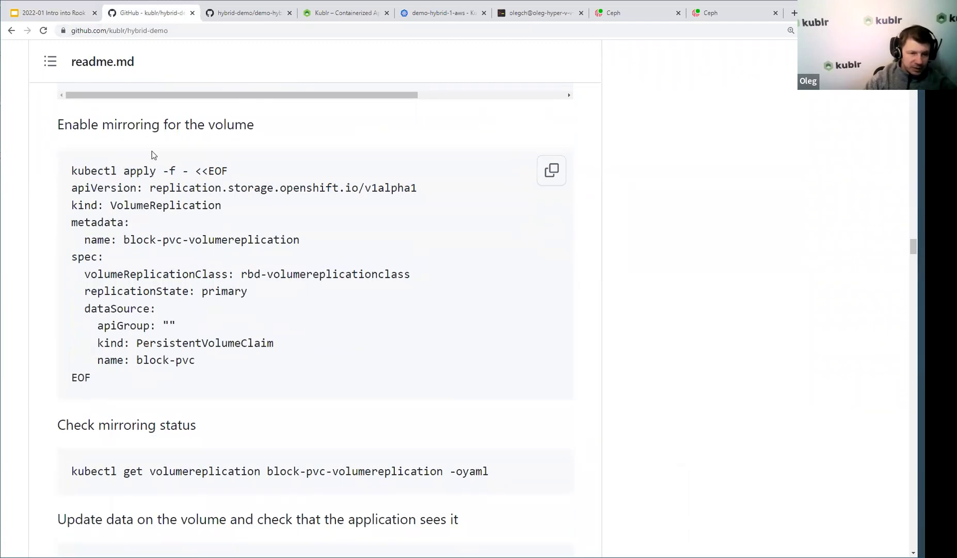
{"action": "left_click_drag", "start_coordinate": [106, 379], "coordinate": [71, 171]}
{"action": "left_click", "coordinate": [73, 176]}
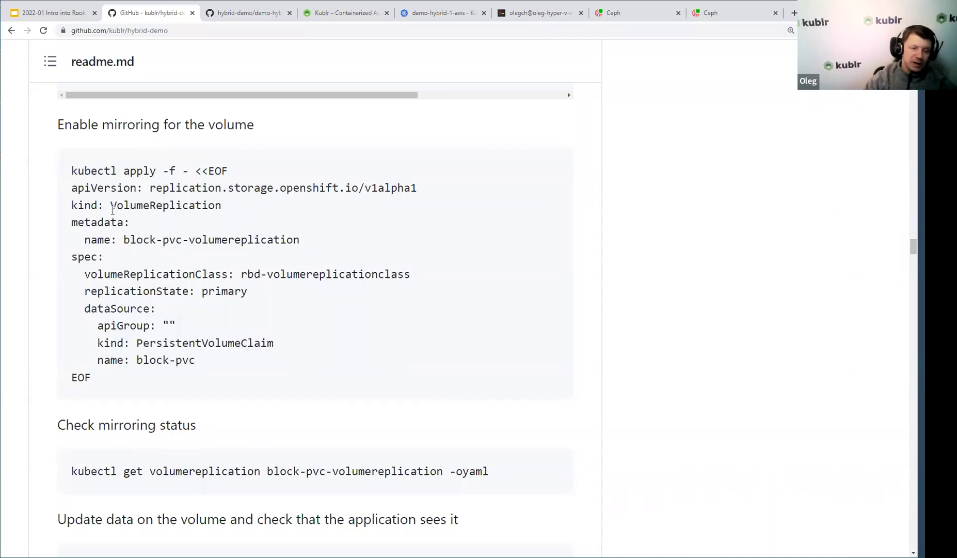
{"action": "left_click_drag", "start_coordinate": [111, 207], "coordinate": [209, 208]}
{"action": "left_click", "coordinate": [213, 216]}
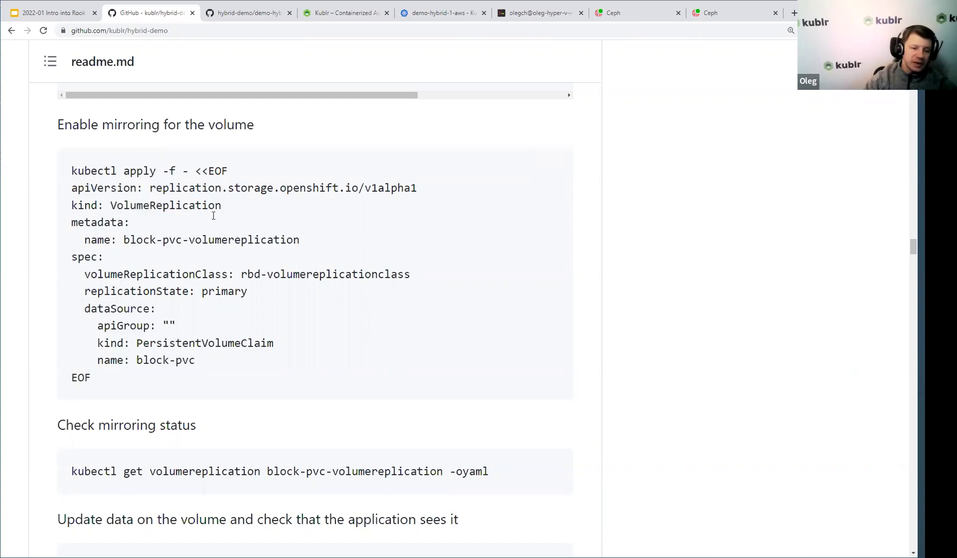
{"action": "left_click", "coordinate": [552, 172]}
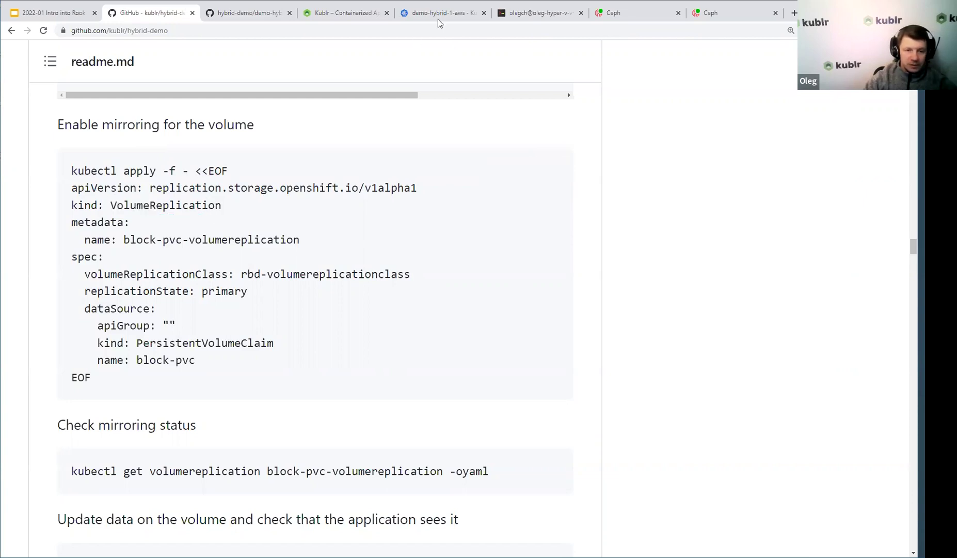
{"action": "left_click", "coordinate": [505, 13]}
{"action": "key", "text": "ctrl+shift+v"}
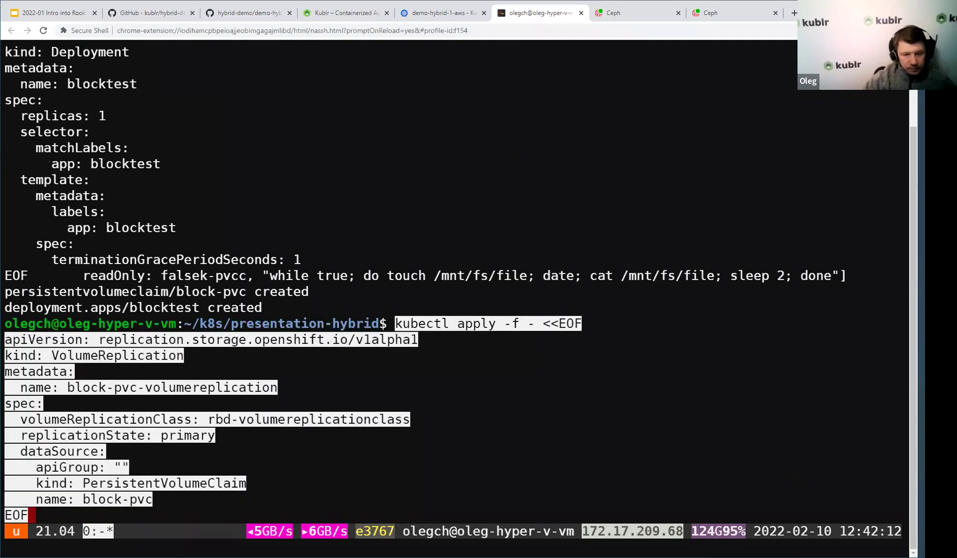
{"action": "key", "text": "Return"}
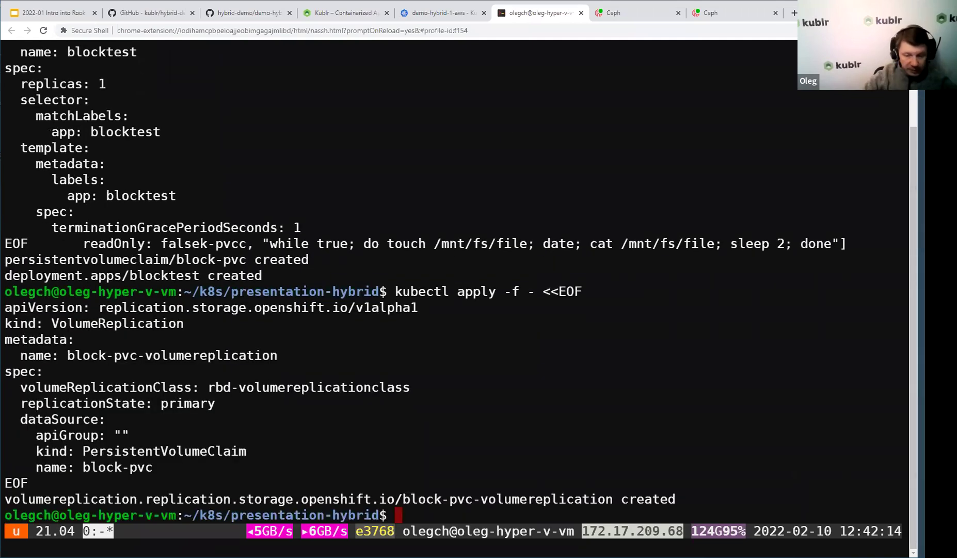
- In the AWS cluster's Ceph dashboard, check the block mirroring page for the image among the Ready images
{"action": "left_click", "coordinate": [613, 14]}
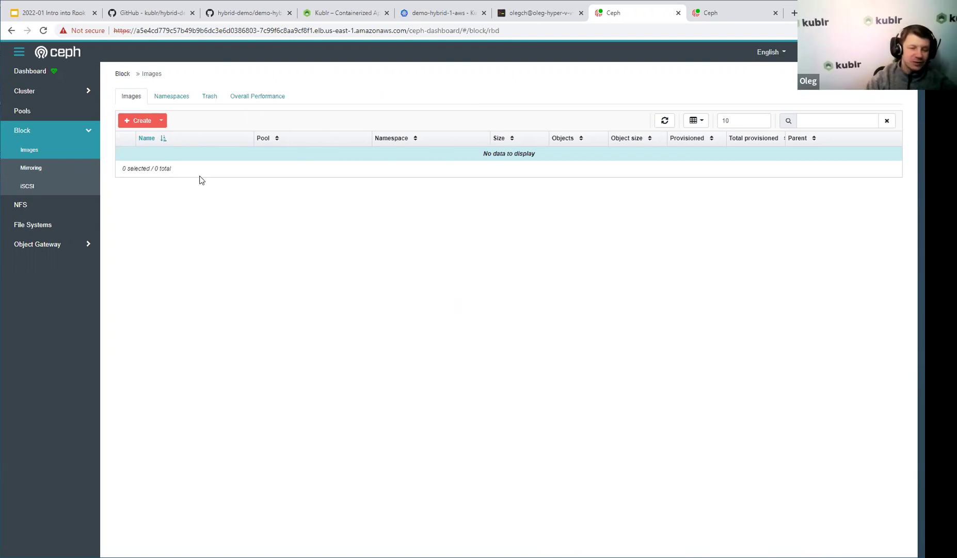
{"action": "left_click", "coordinate": [57, 173]}
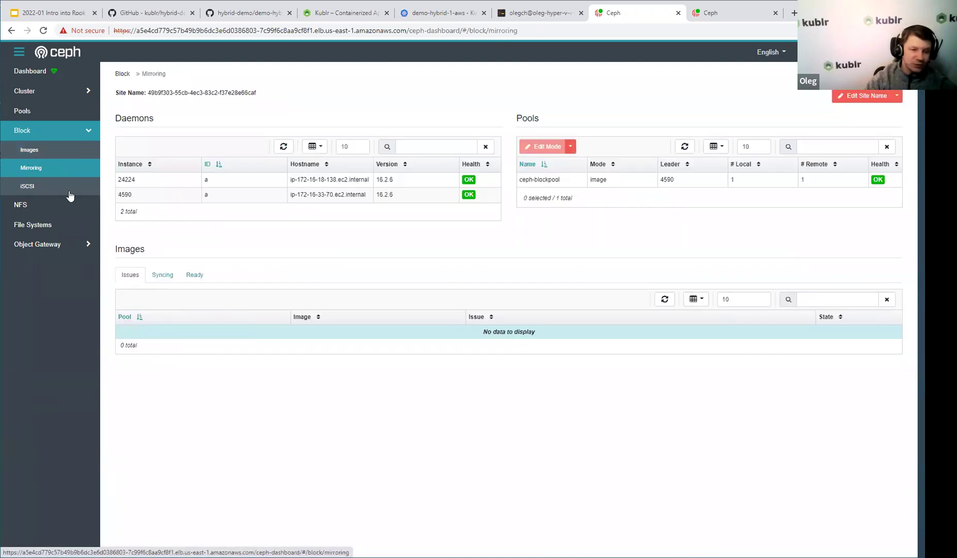
{"action": "left_click", "coordinate": [194, 275]}
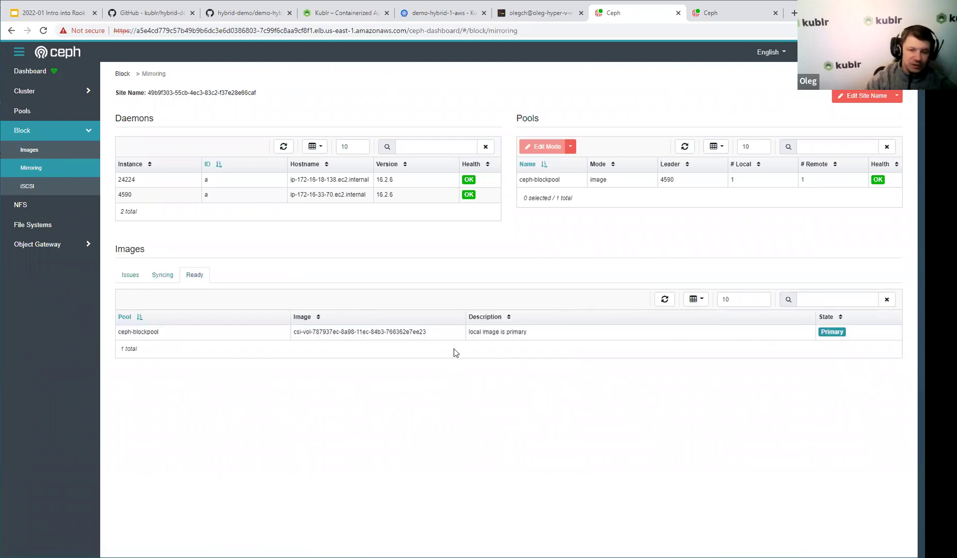
{"action": "triple_click", "coordinate": [133, 335]}
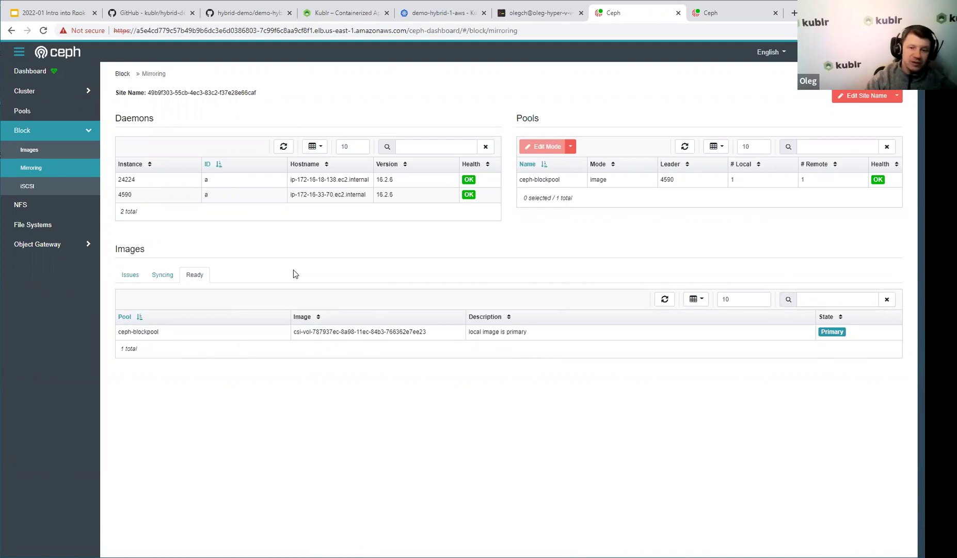
- In the Azure cluster's Ceph dashboard, check the Syncing and Ready mirrored images and highlight local_snapshot_timestamp in the image's description
{"action": "left_click", "coordinate": [732, 15]}
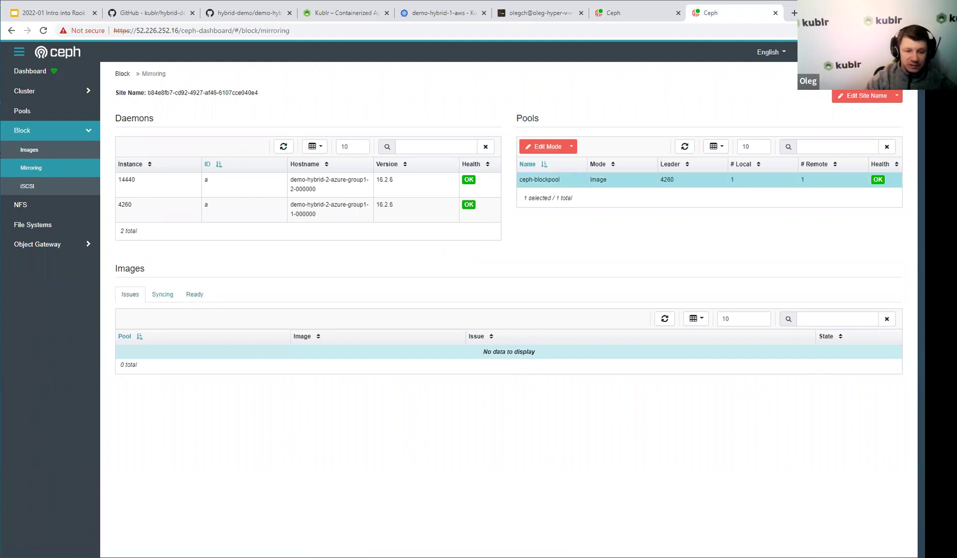
{"action": "left_click", "coordinate": [49, 174]}
{"action": "left_click", "coordinate": [49, 174]}
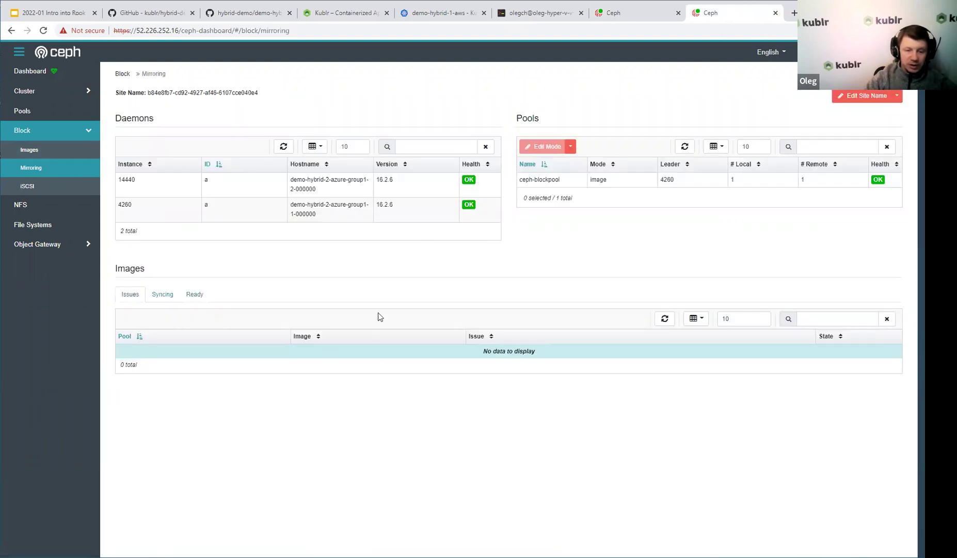
{"action": "left_click", "coordinate": [171, 297]}
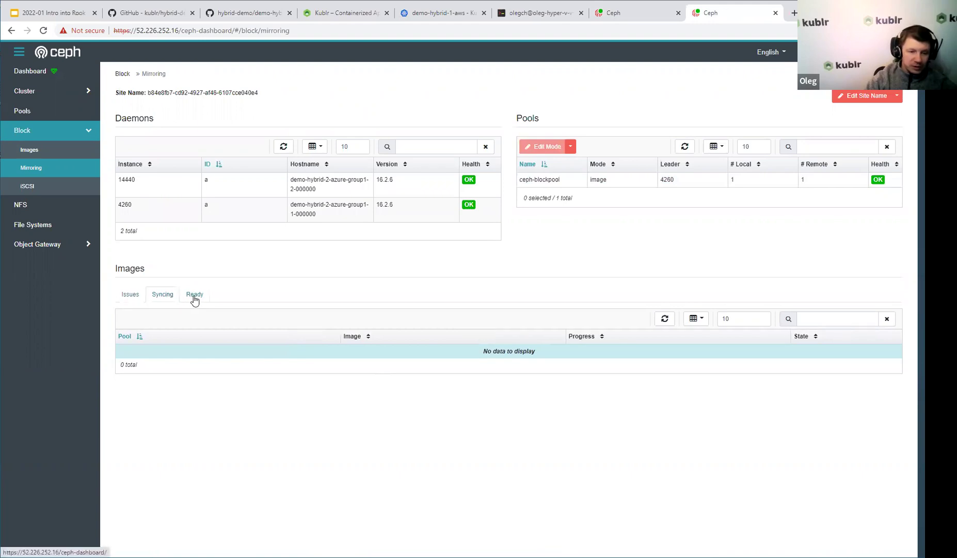
{"action": "left_click", "coordinate": [195, 295]}
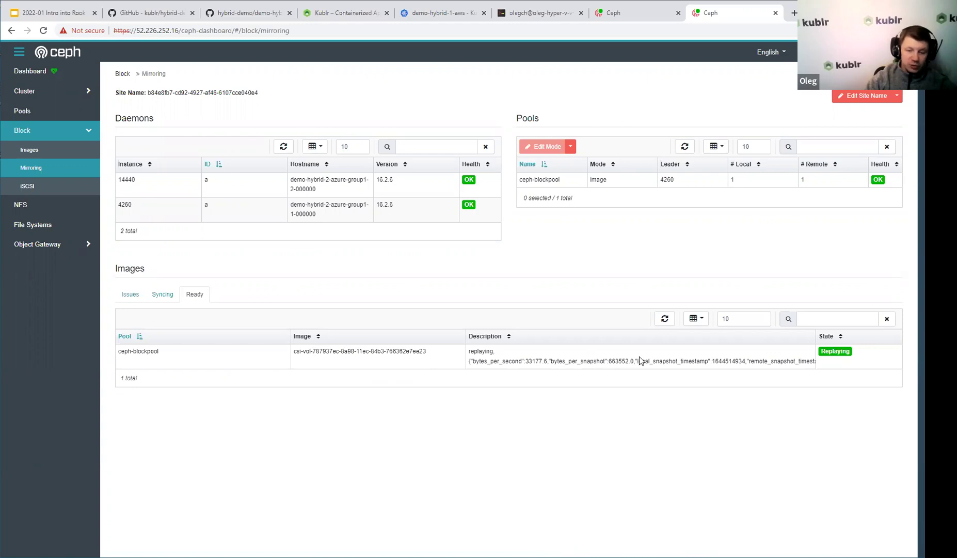
{"action": "left_click_drag", "start_coordinate": [700, 359], "coordinate": [635, 362]}
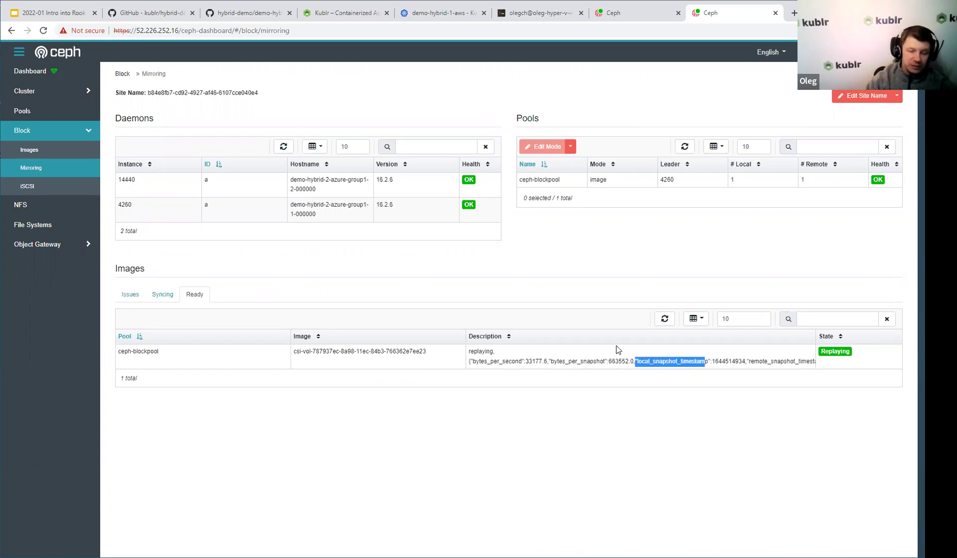
{"action": "left_click", "coordinate": [851, 351]}
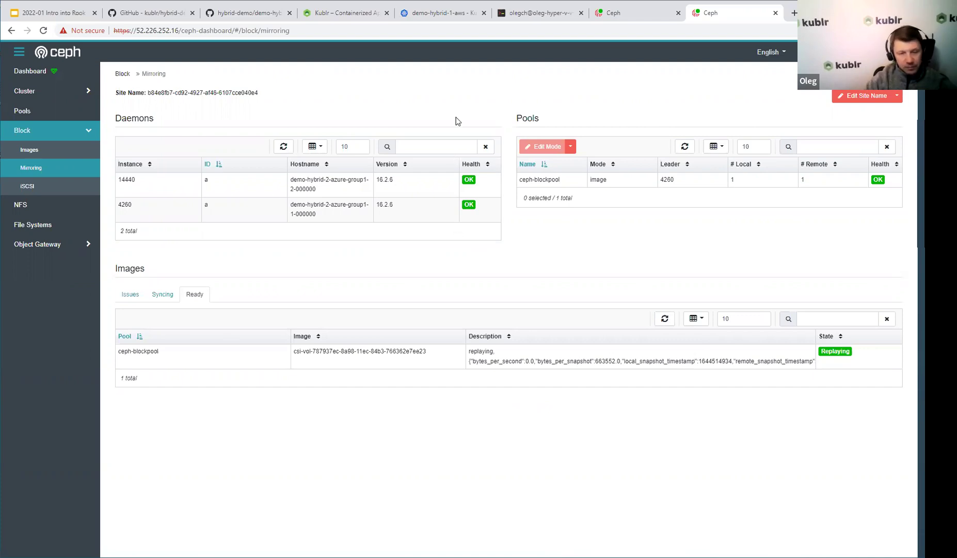
- Copy the "Check mirroring status" command from the readme, run it in the terminal and review the block-pvc-volumereplication YAML
{"action": "left_click", "coordinate": [156, 16]}
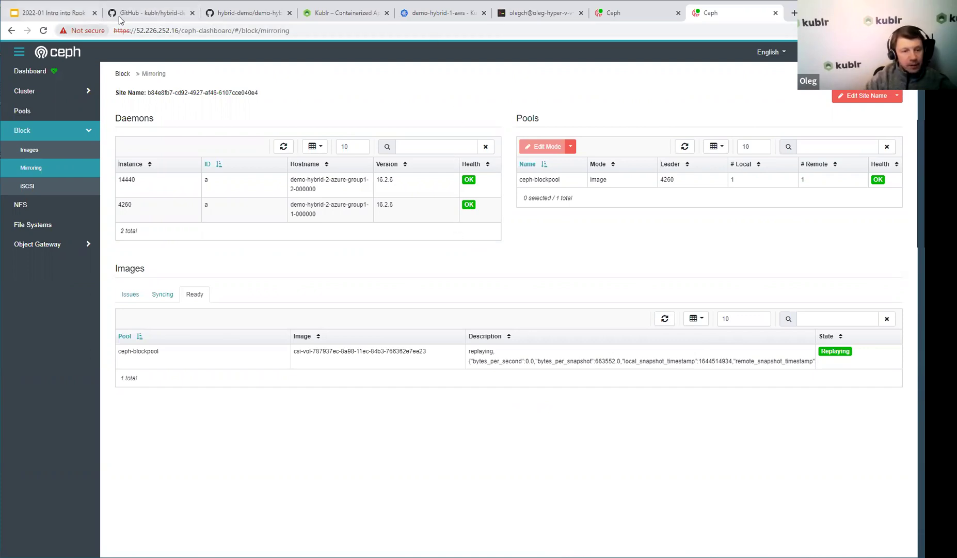
{"action": "scroll", "coordinate": [310, 292], "scroll_direction": "down", "scroll_amount": 2}
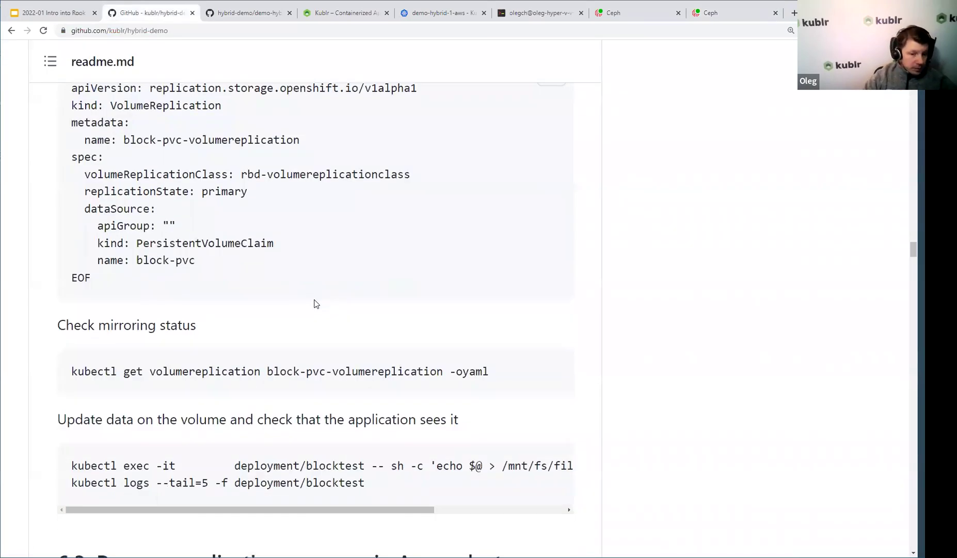
{"action": "left_click_drag", "start_coordinate": [72, 372], "coordinate": [496, 367]}
{"action": "right_click", "coordinate": [473, 368]}
{"action": "left_click", "coordinate": [481, 377]}
{"action": "left_click", "coordinate": [539, 12]}
{"action": "key", "text": "ctrl+shift+v"}
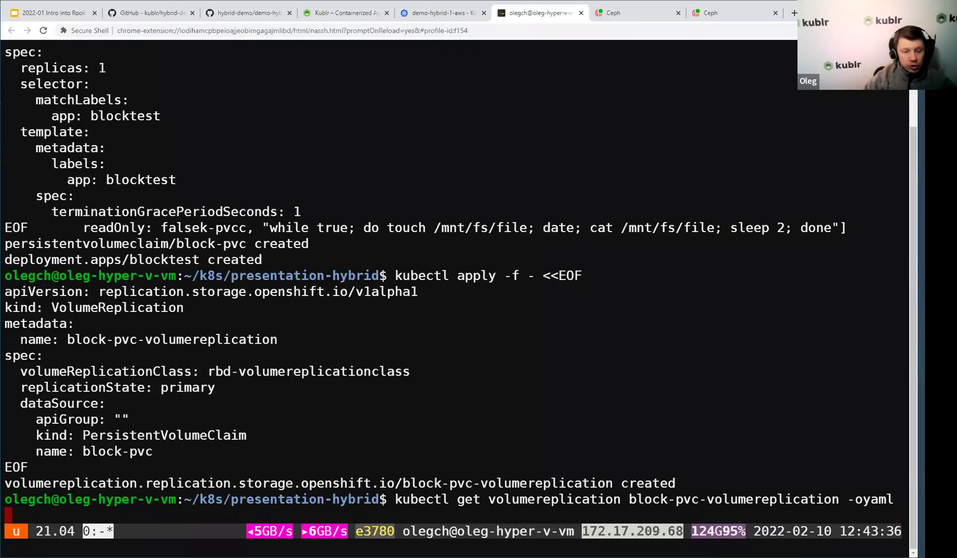
{"action": "scroll", "coordinate": [342, 285], "scroll_direction": "up", "scroll_amount": 10}
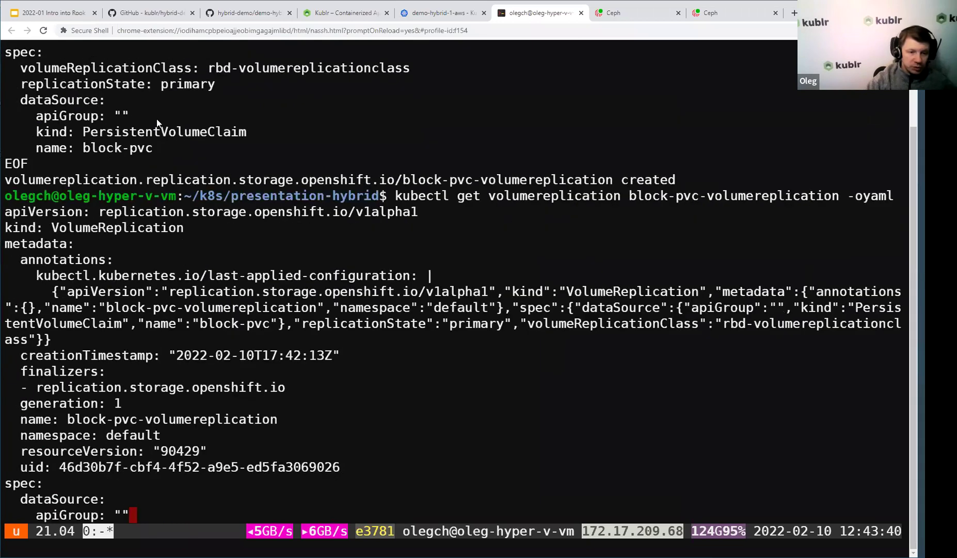
{"action": "scroll", "coordinate": [226, 350], "scroll_direction": "down", "scroll_amount": 10}
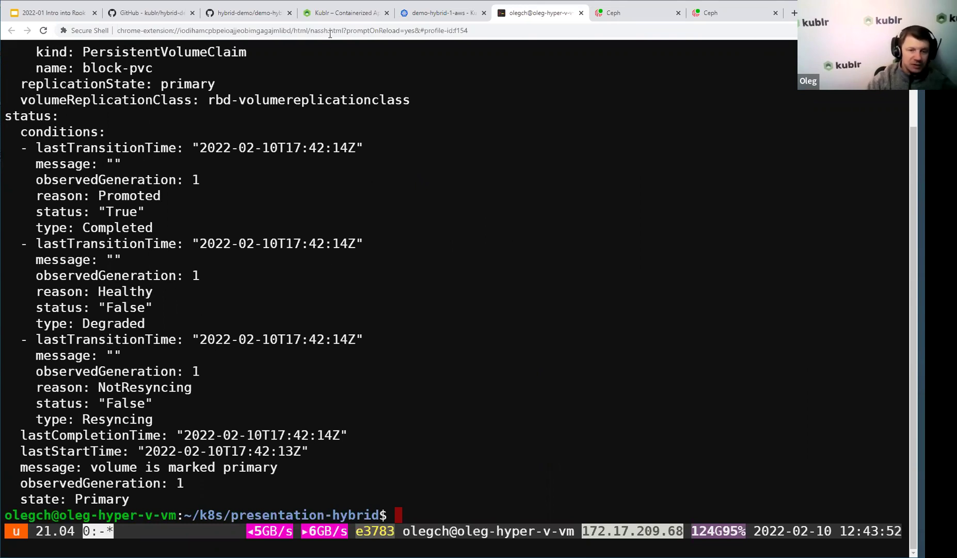
- Run the readme's volume update commands in the terminal to write "Hello world 1" to /mnt/fs/file, follow the blocktest logs and stop them
{"action": "left_click", "coordinate": [150, 13]}
{"action": "scroll", "coordinate": [478, 250], "scroll_direction": "down", "scroll_amount": 5}
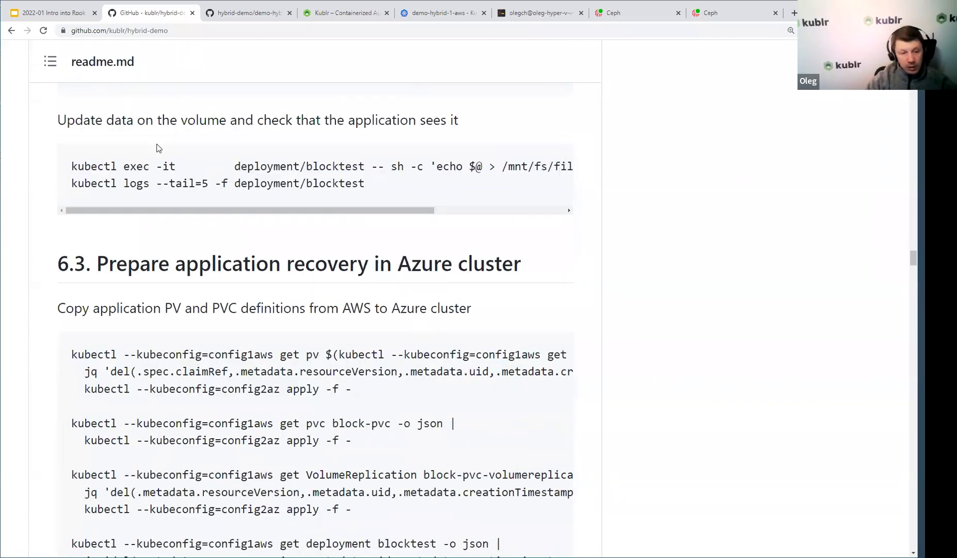
{"action": "left_click_drag", "start_coordinate": [73, 166], "coordinate": [380, 192]}
{"action": "right_click", "coordinate": [380, 191]}
{"action": "left_click", "coordinate": [390, 194]}
{"action": "left_click", "coordinate": [537, 12]}
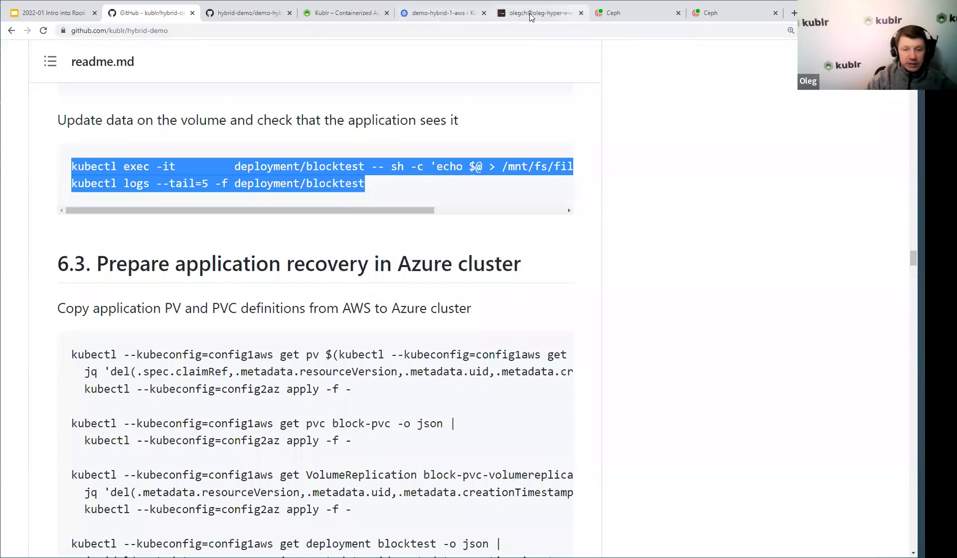
{"action": "key", "text": "ctrl+shift+v"}
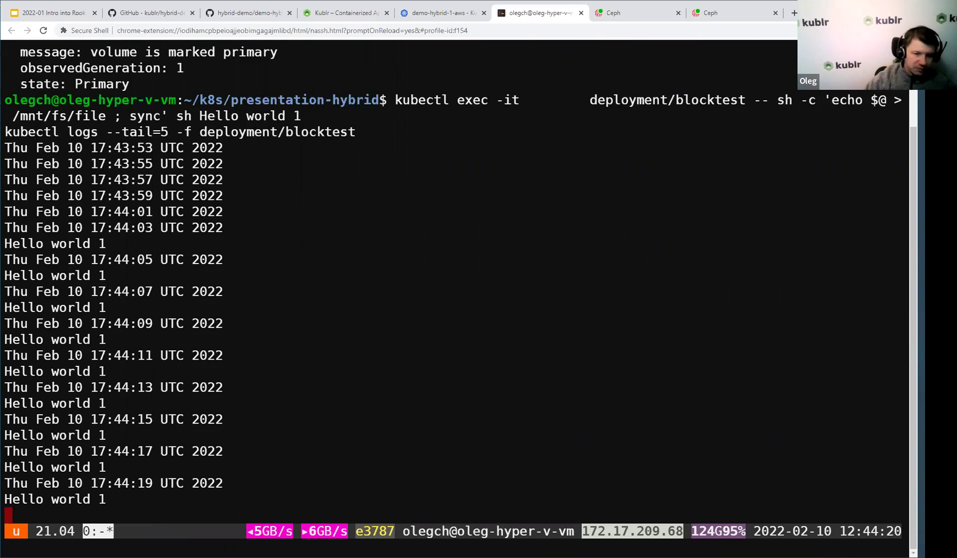
{"action": "key", "text": "ctrl+c"}
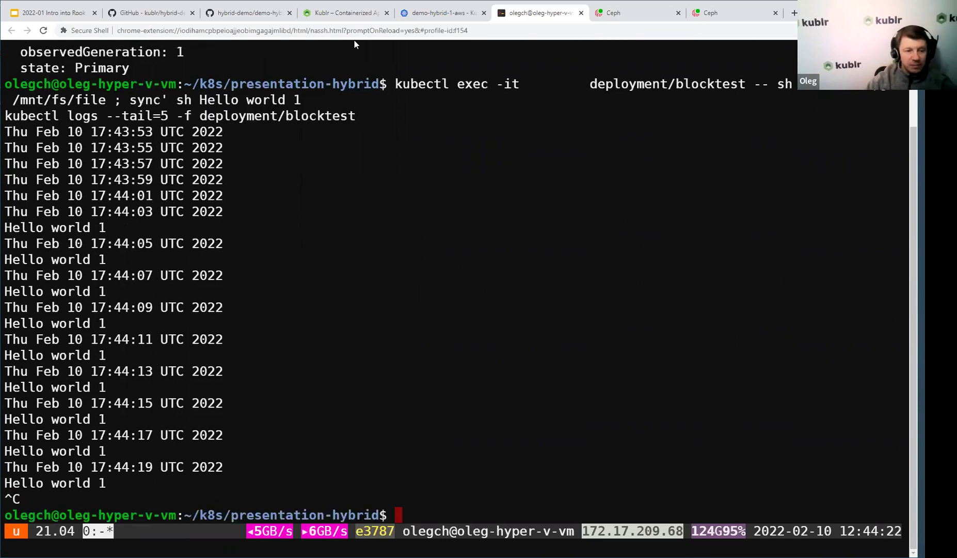
- Copy the section 6.3 commands from the readme and run them to recreate the PV, PVC, secondary VolumeReplication and zero-replica blocktest deployment in Azure
{"action": "left_click", "coordinate": [53, 14]}
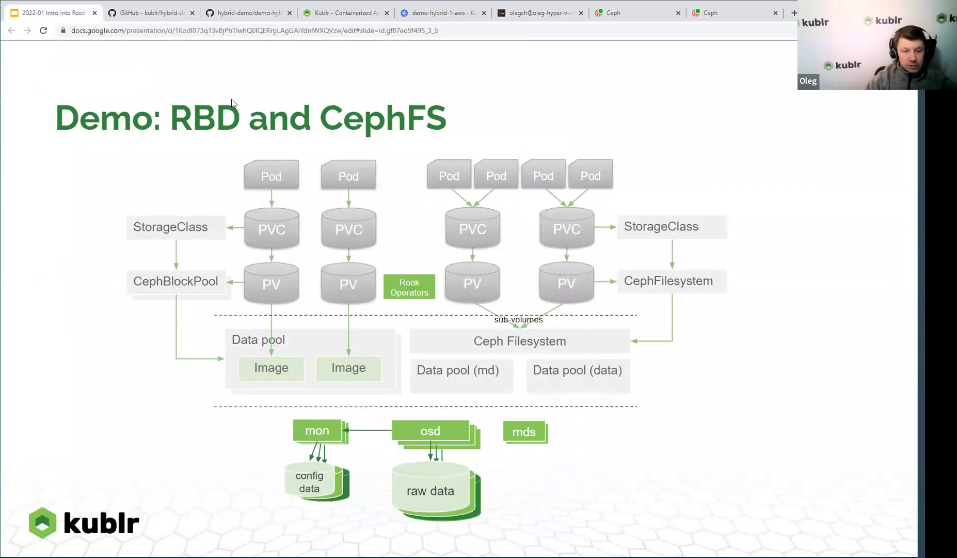
{"action": "left_click", "coordinate": [152, 14]}
{"action": "scroll", "coordinate": [376, 287], "scroll_direction": "down", "scroll_amount": 3}
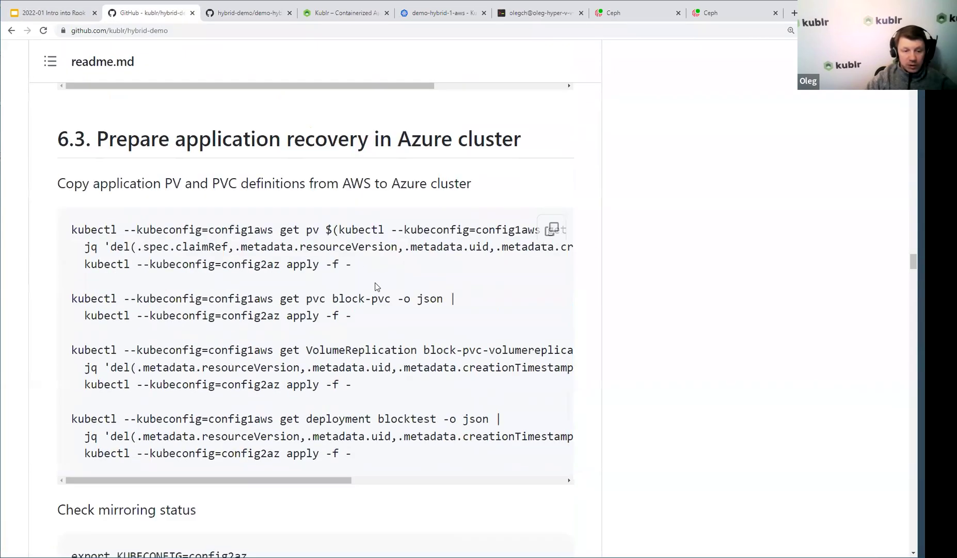
{"action": "scroll", "coordinate": [376, 287], "scroll_direction": "down", "scroll_amount": 1}
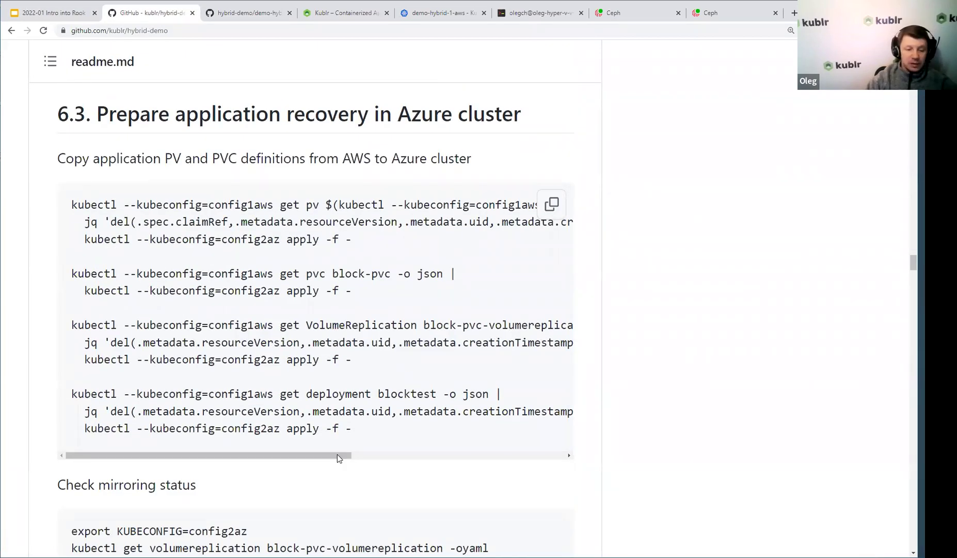
{"action": "left_click", "coordinate": [553, 209]}
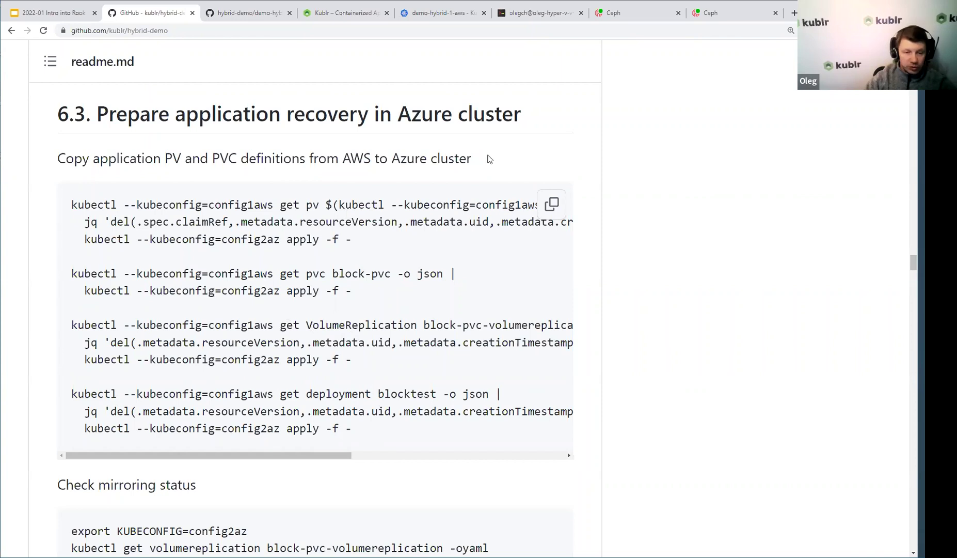
{"action": "left_click", "coordinate": [542, 16]}
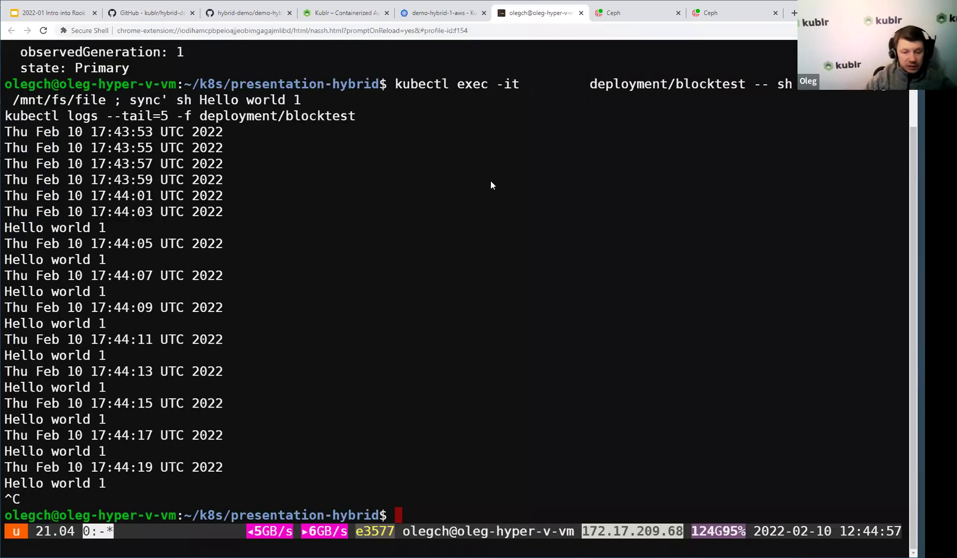
{"action": "left_click", "coordinate": [175, 17]}
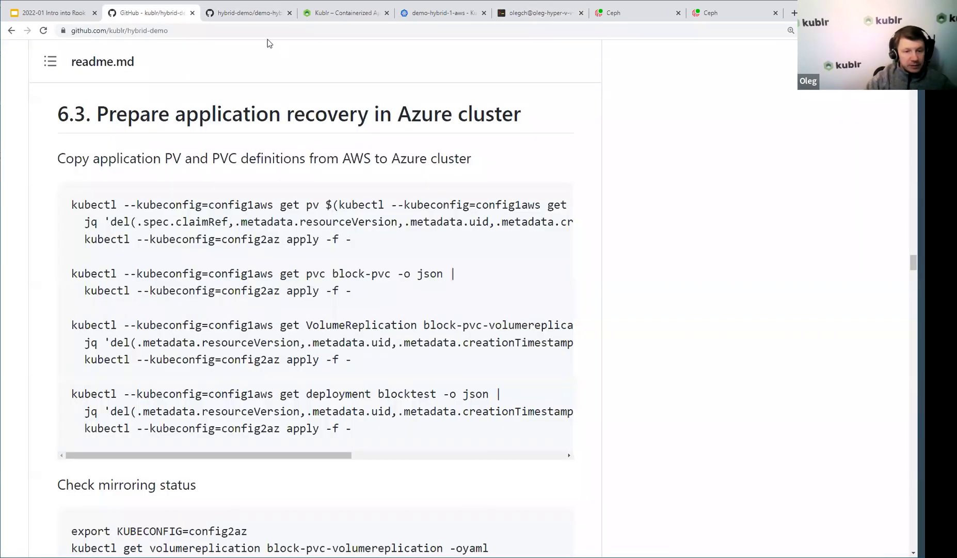
{"action": "left_click", "coordinate": [553, 205]}
{"action": "left_click", "coordinate": [565, 13]}
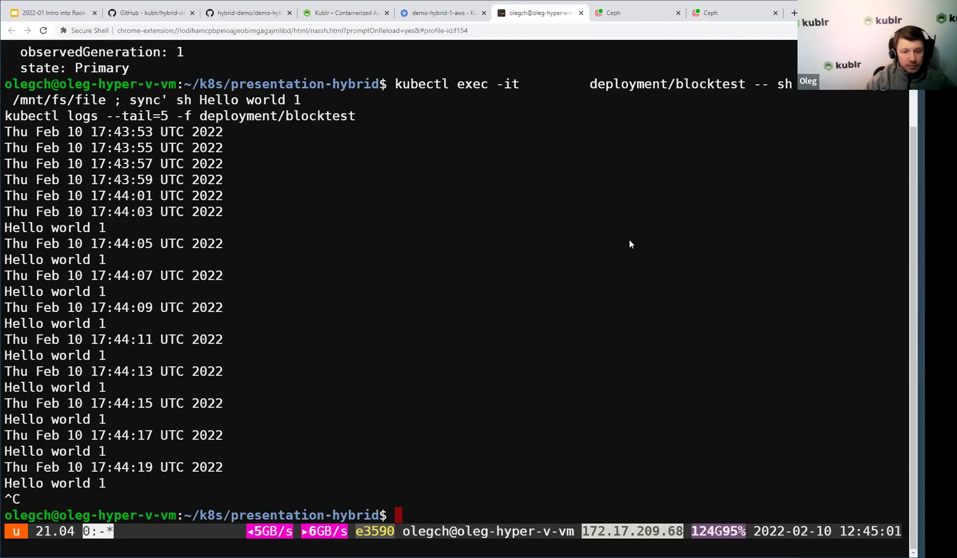
{"action": "key", "text": "ctrl+shift+v"}
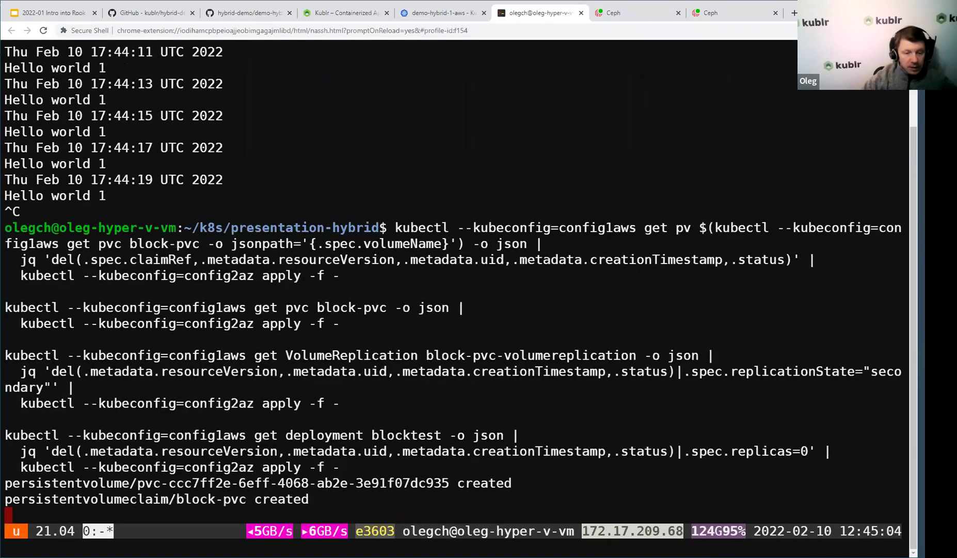
- Open the Kubernetes dashboard of the demo-hybrid-2-azure cluster from Kublr and check blocktest in its deployments list
{"action": "left_click", "coordinate": [427, 19]}
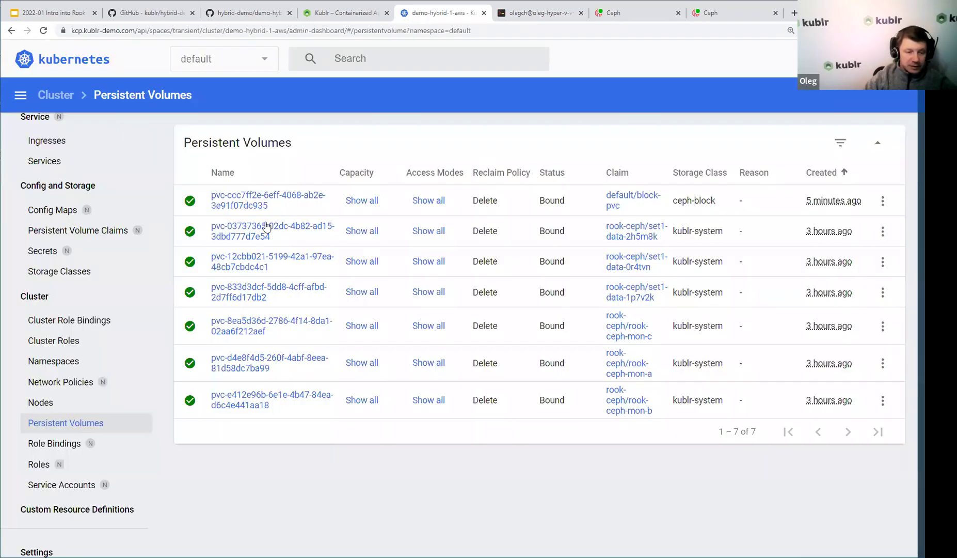
{"action": "left_click", "coordinate": [319, 15]}
{"action": "left_click", "coordinate": [41, 99]}
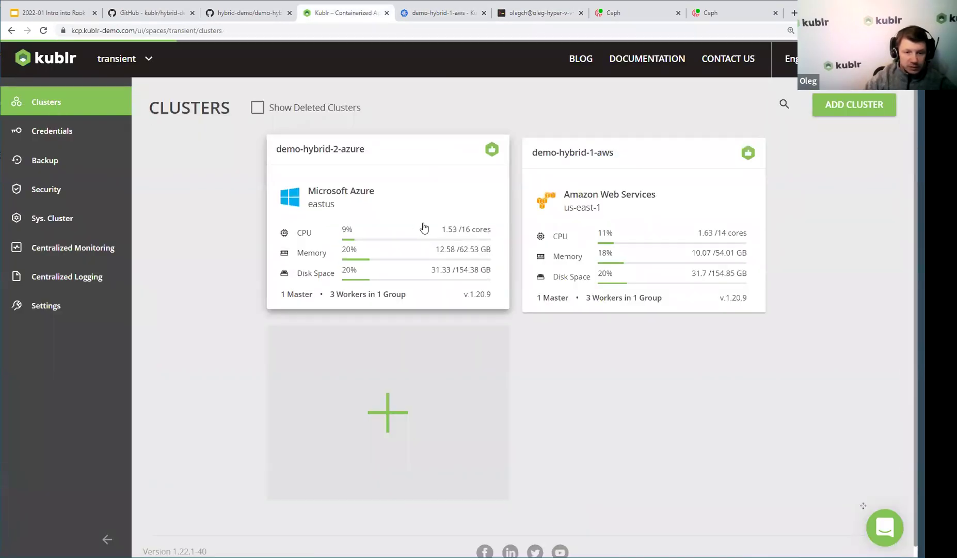
{"action": "left_click", "coordinate": [423, 226]}
{"action": "scroll", "coordinate": [535, 413], "scroll_direction": "down", "scroll_amount": 5}
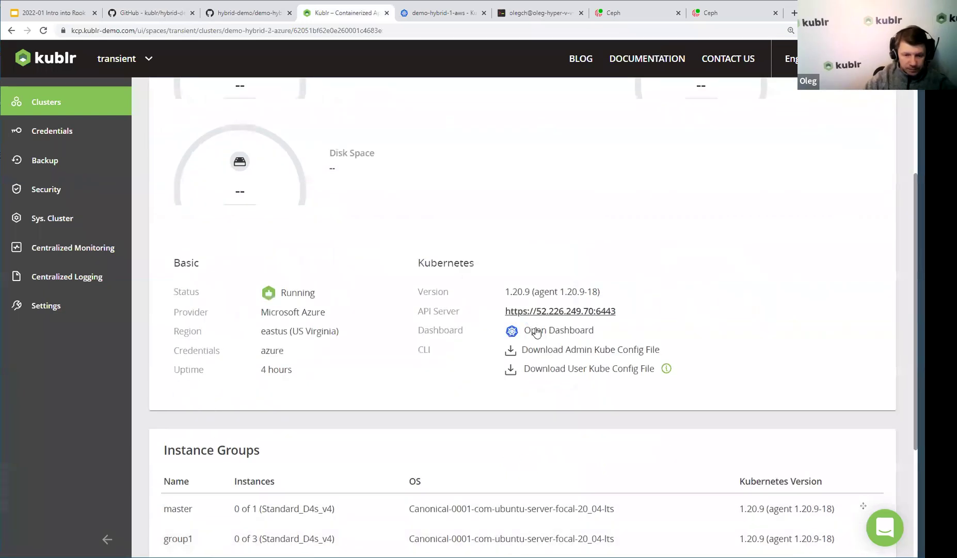
{"action": "left_click", "coordinate": [558, 330]}
{"action": "left_click_drag", "start_coordinate": [375, 19], "coordinate": [449, 18]}
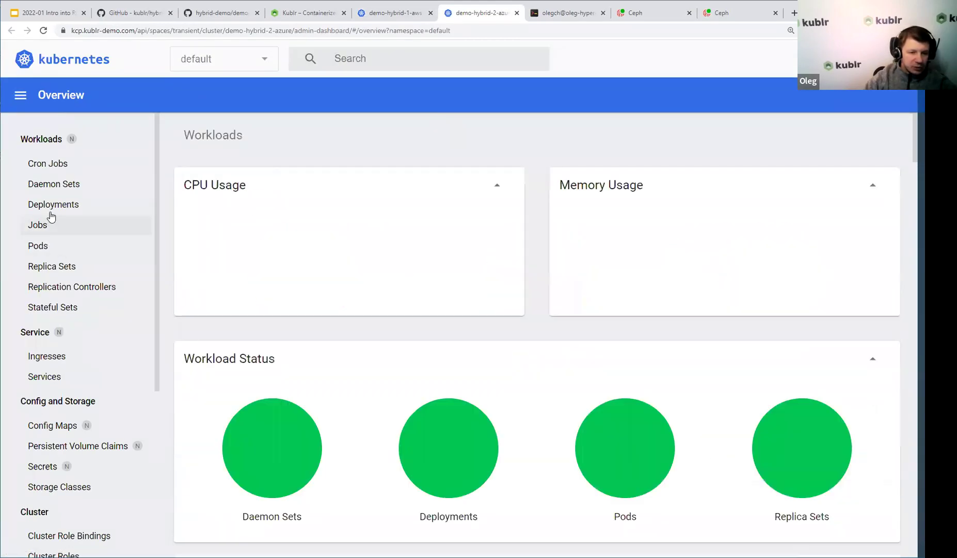
{"action": "left_click", "coordinate": [50, 206]}
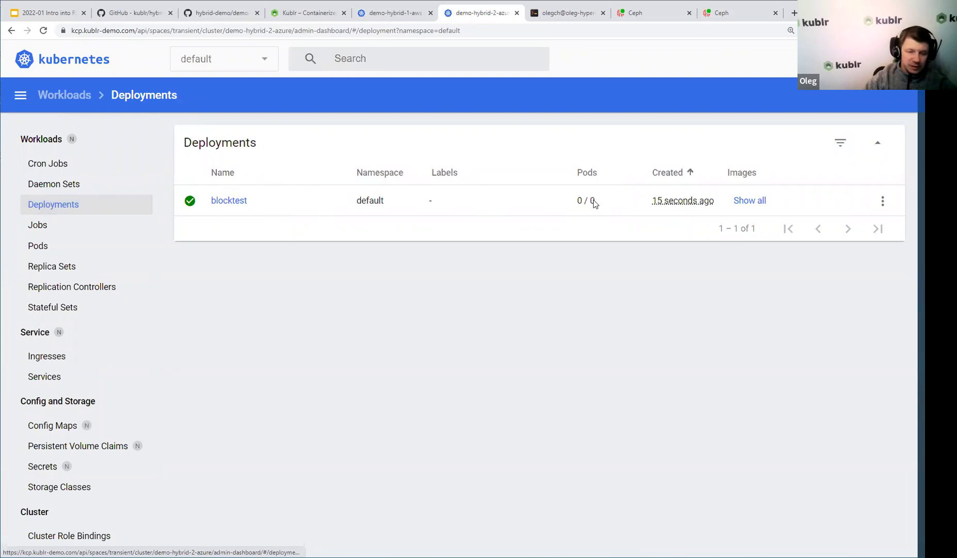
- Run the readme's "Demote in AWS" commands in the terminal, scaling blocktest to 0 replicas and setting the VolumeReplication's replicationState to secondary
{"action": "left_click", "coordinate": [133, 13]}
{"action": "scroll", "coordinate": [457, 364], "scroll_direction": "down", "scroll_amount": 4}
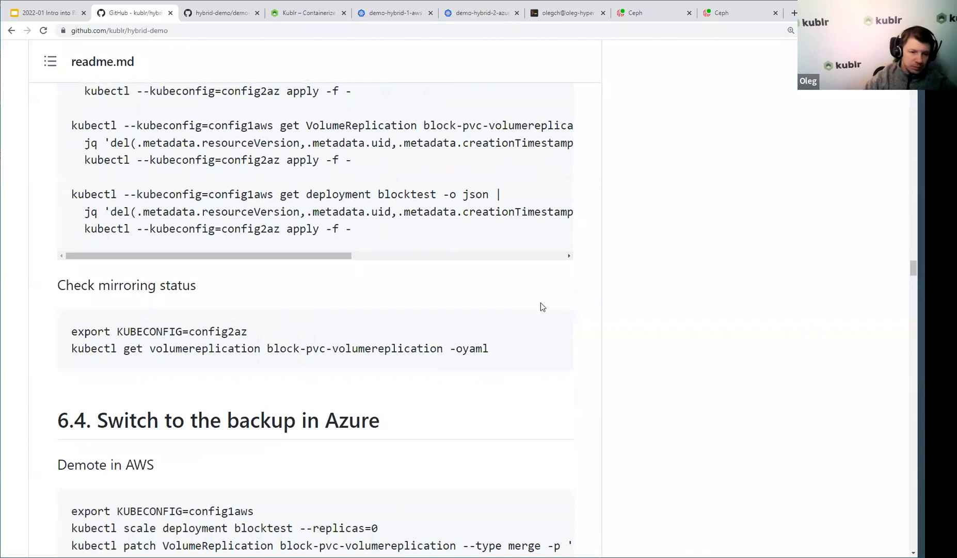
{"action": "scroll", "coordinate": [340, 377], "scroll_direction": "down", "scroll_amount": 1}
{"action": "scroll", "coordinate": [343, 376], "scroll_direction": "down", "scroll_amount": 2}
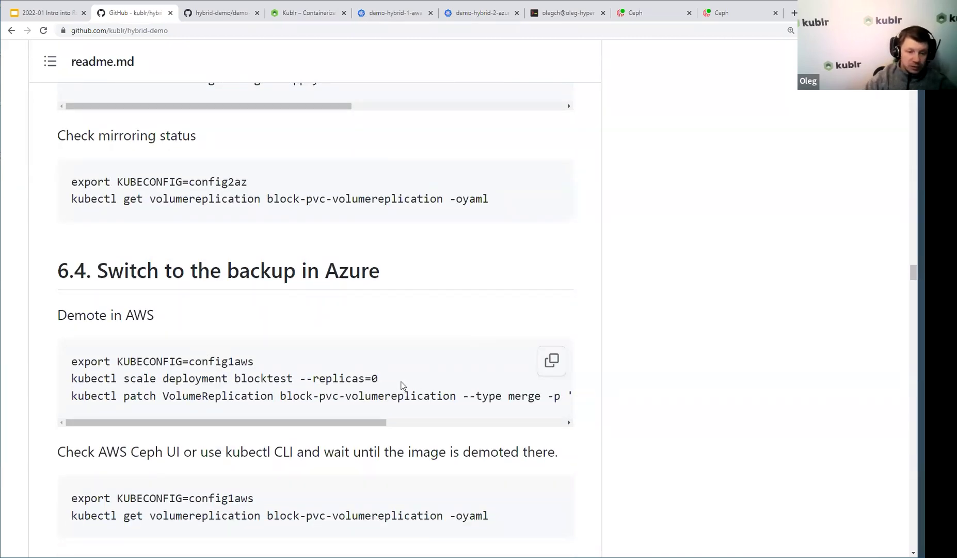
{"action": "left_click", "coordinate": [552, 364]}
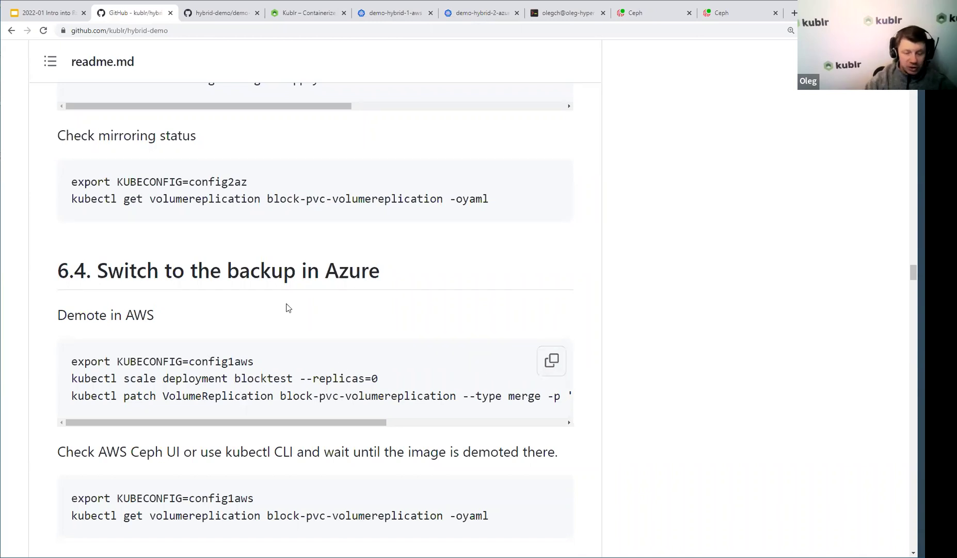
{"action": "left_click", "coordinate": [567, 13]}
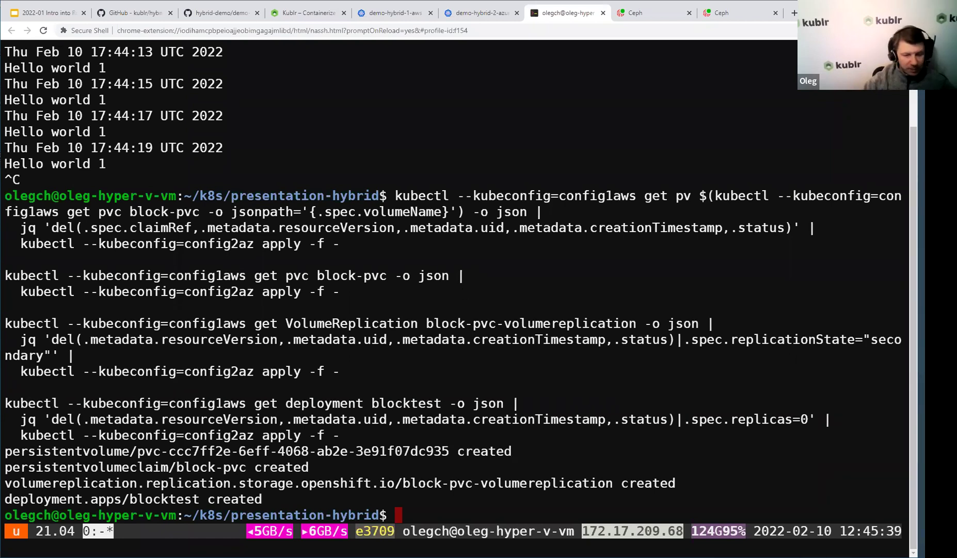
{"action": "key", "text": "ctrl+shift+v"}
{"action": "key", "text": "Return"}
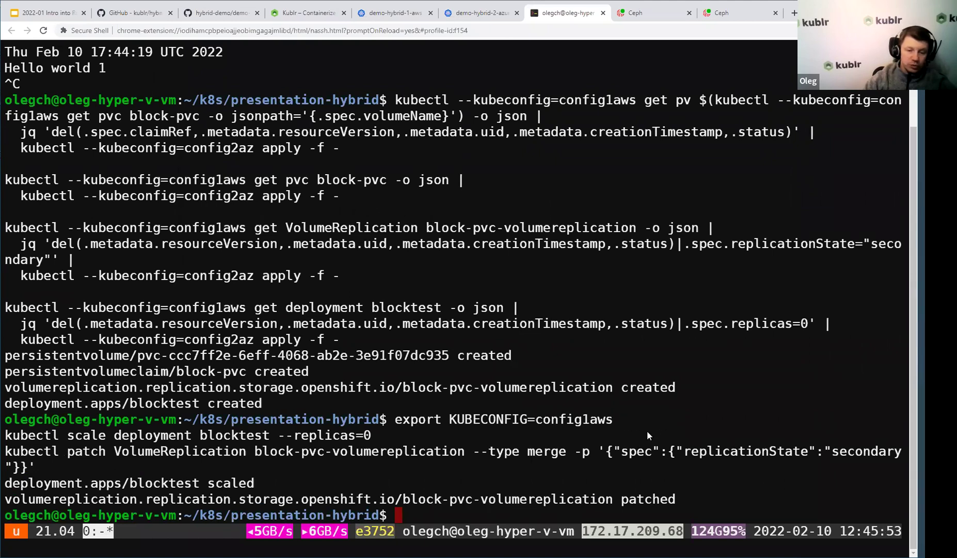
- Reload the block mirroring page in the AWS cluster's Ceph dashboard and check the Ready, Syncing and Issues image lists
{"action": "left_click", "coordinate": [651, 15]}
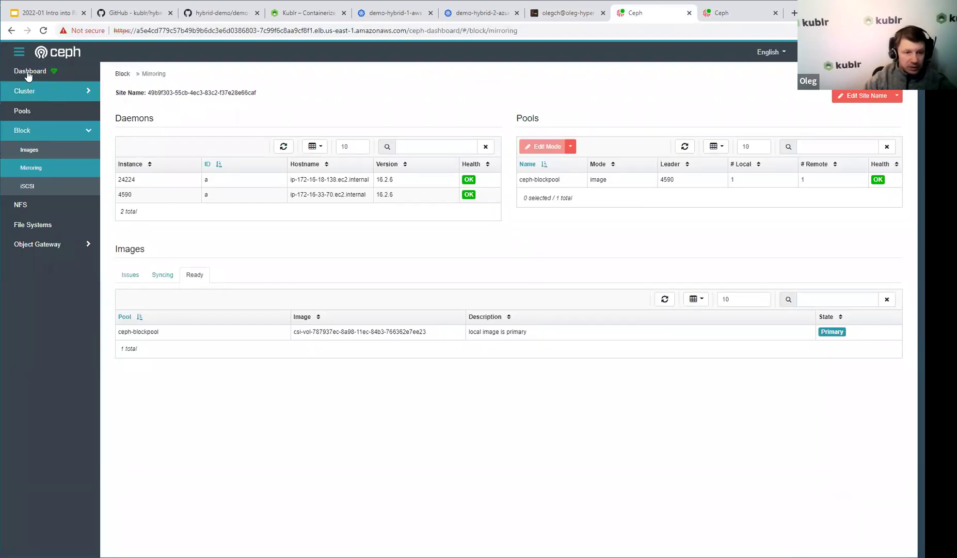
{"action": "left_click", "coordinate": [44, 31]}
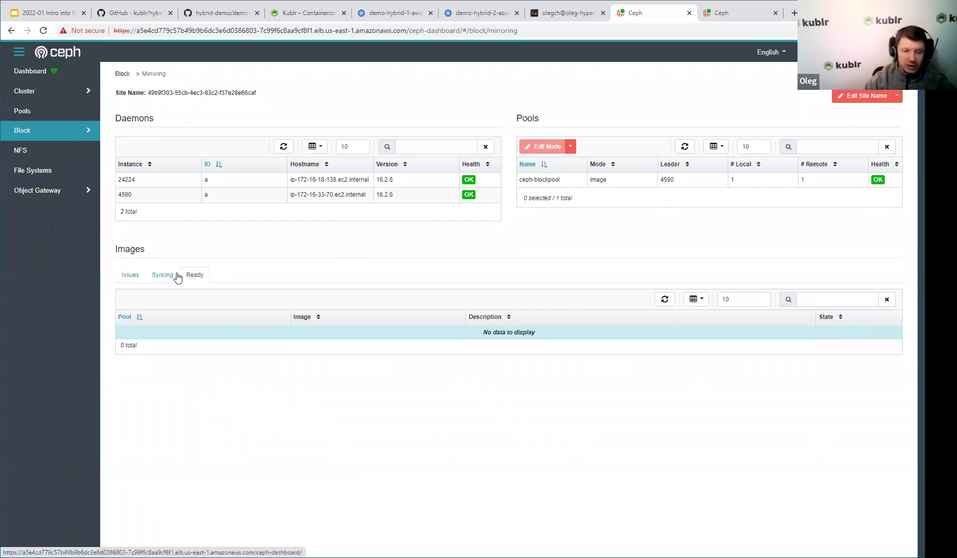
{"action": "left_click", "coordinate": [161, 274]}
{"action": "left_click", "coordinate": [135, 279]}
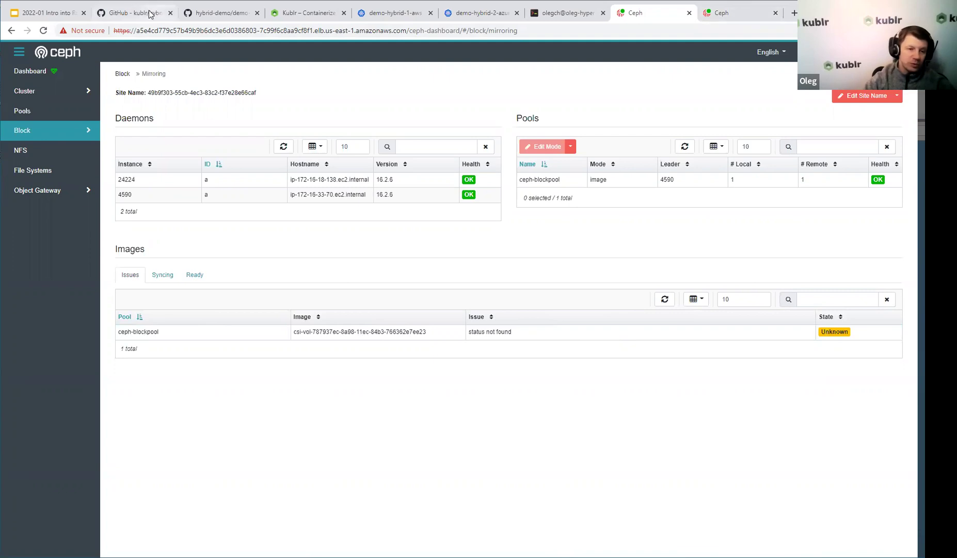
- Run the readme's "Promote in Azure" commands in the terminal, setting the VolumeReplication's replicationState to primary and scaling blocktest to 1 replica
{"action": "left_click", "coordinate": [134, 12]}
{"action": "scroll", "coordinate": [420, 351], "scroll_direction": "down", "scroll_amount": 4}
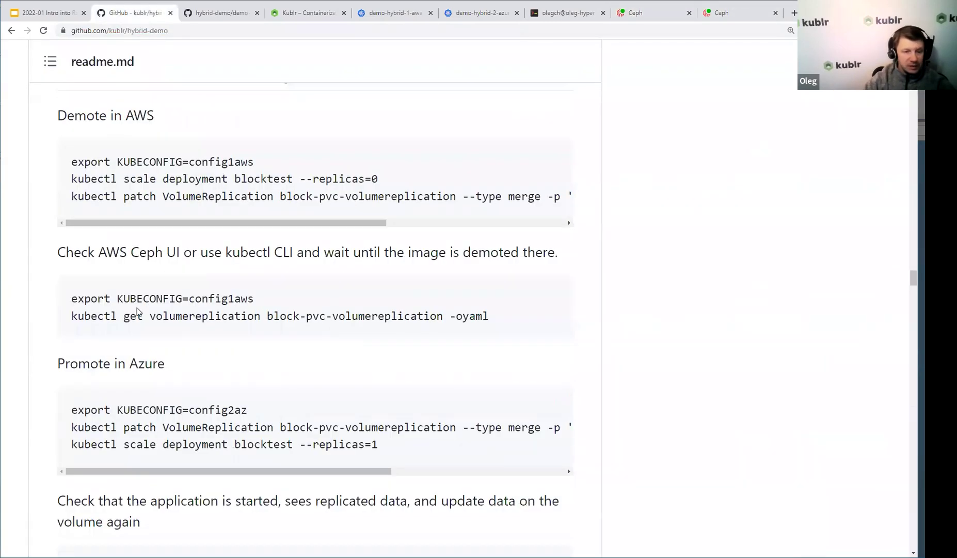
{"action": "scroll", "coordinate": [310, 371], "scroll_direction": "down", "scroll_amount": 4}
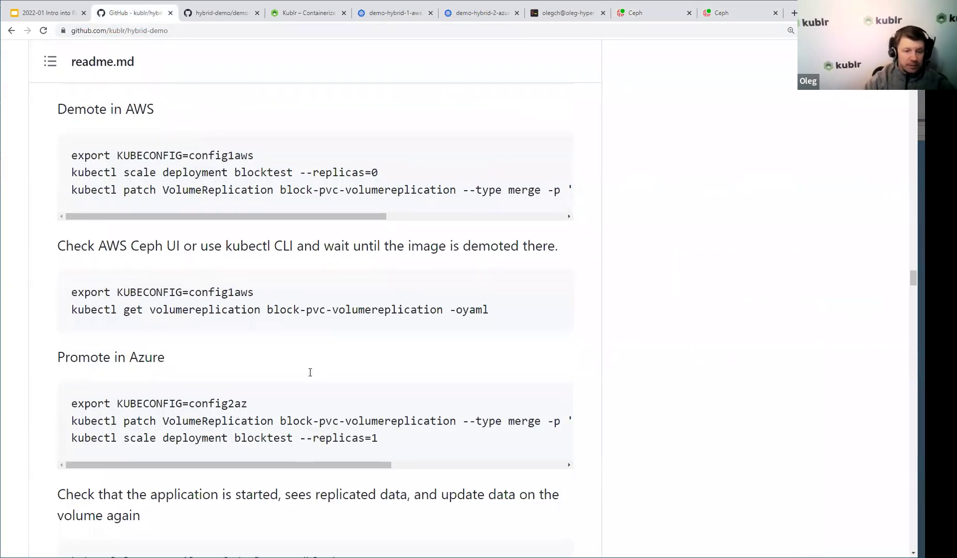
{"action": "left_click", "coordinate": [550, 210]}
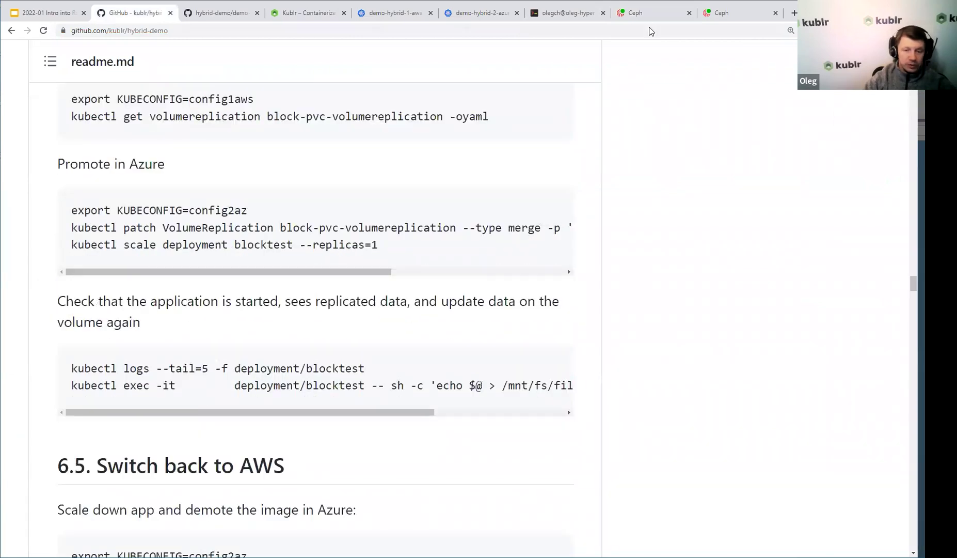
{"action": "left_click", "coordinate": [551, 12]}
{"action": "key", "text": "ctrl+shift+v"}
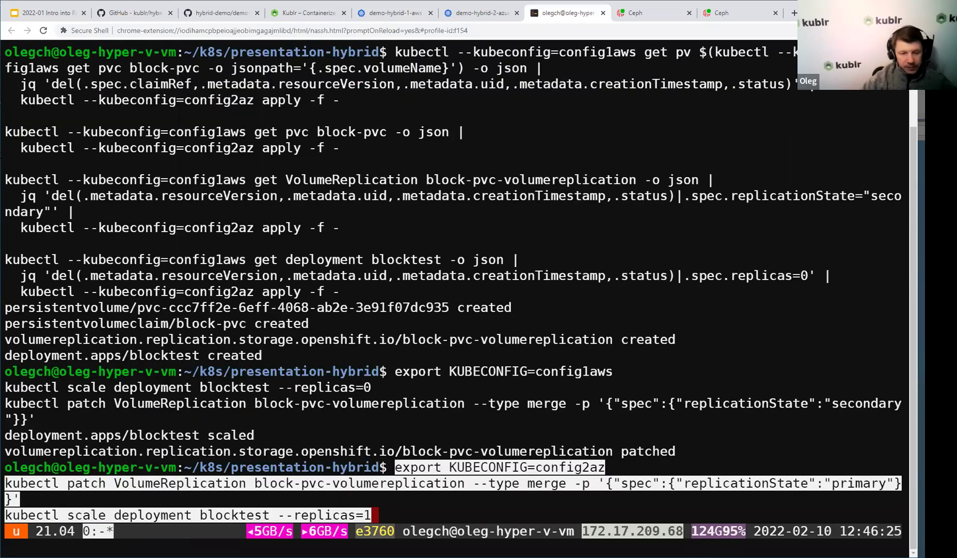
{"action": "key", "text": "Return"}
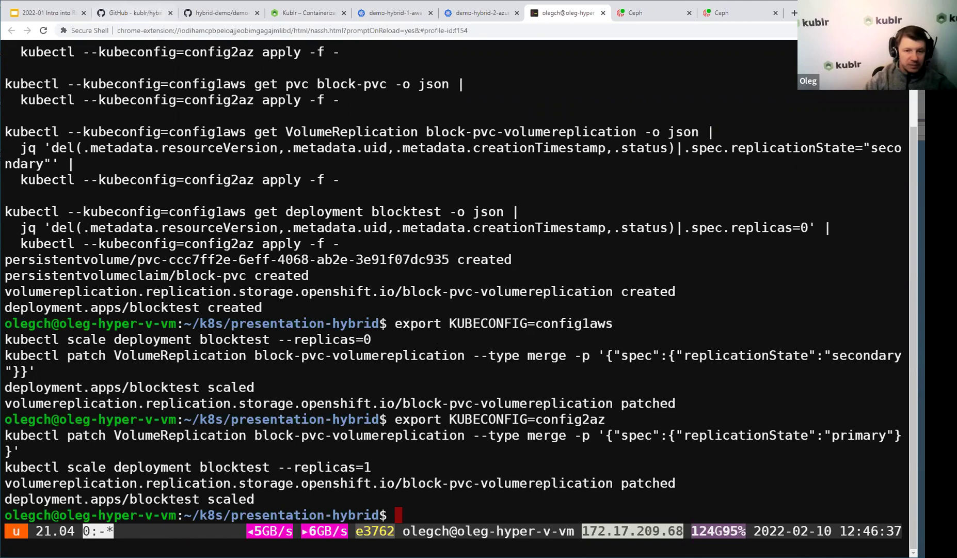
- Check the Syncing and Ready image lists on the block mirroring page of the AWS cluster's Ceph dashboard
{"action": "left_click", "coordinate": [653, 13]}
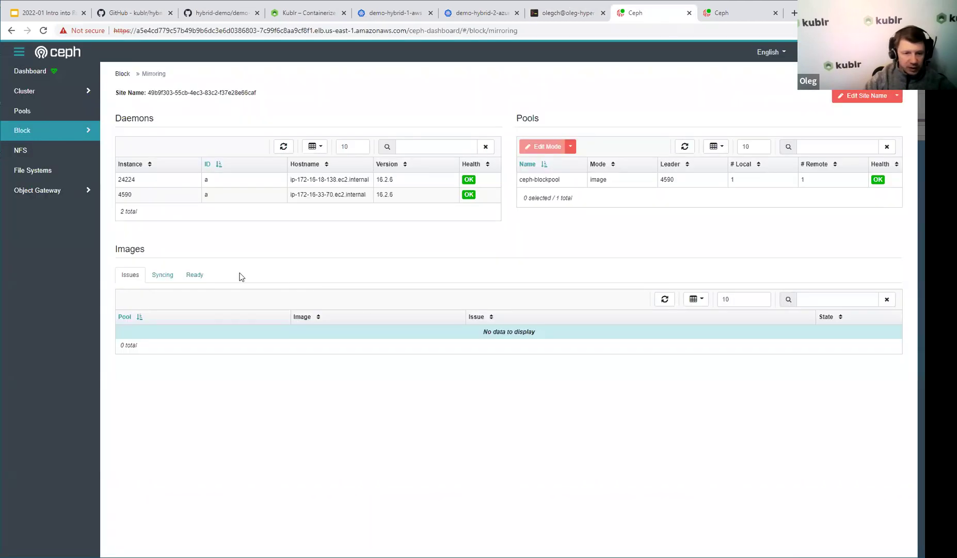
{"action": "left_click", "coordinate": [176, 276]}
{"action": "left_click", "coordinate": [191, 279]}
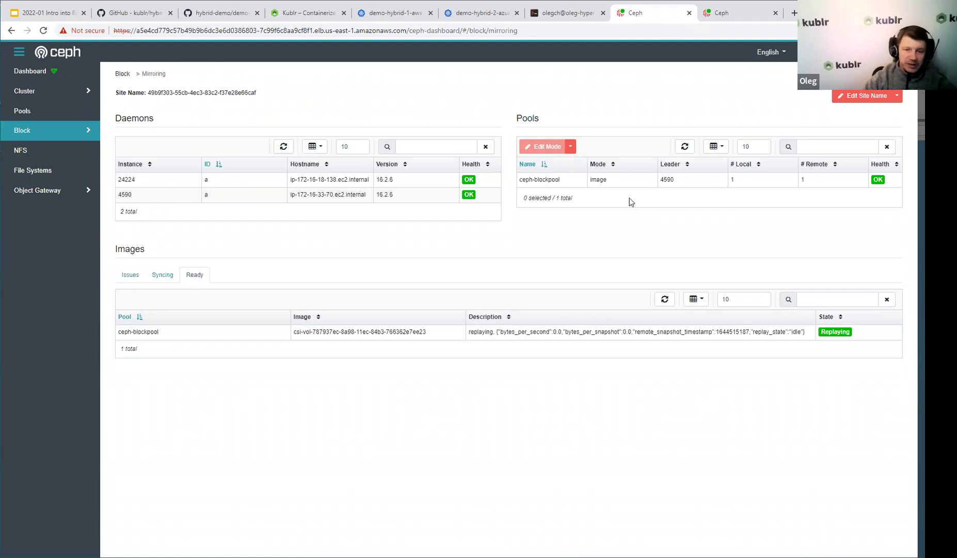
- Check the Azure Ceph mirroring page's Syncing and Ready image lists, and blocktest's deployment and pods in the demo-hybrid-2-azure Kubernetes dashboard
{"action": "left_click", "coordinate": [742, 12]}
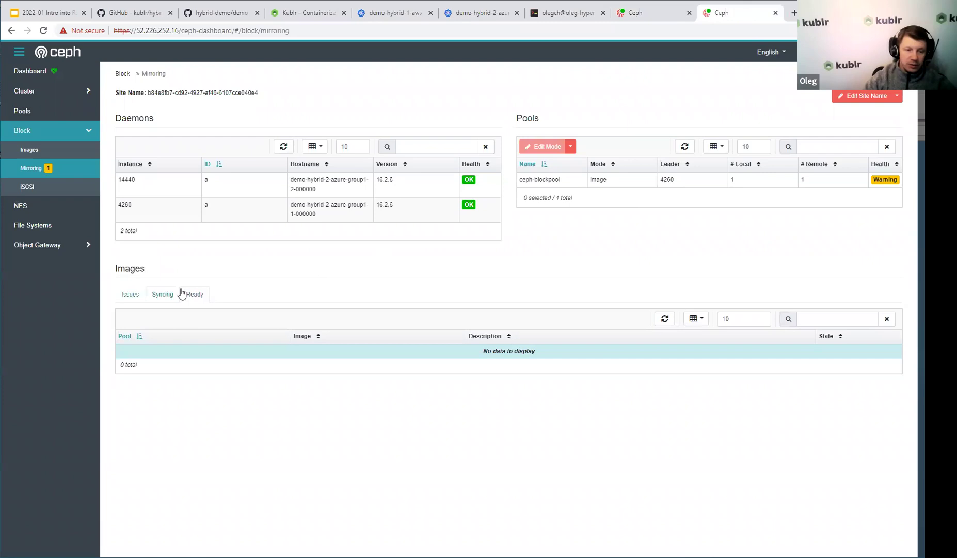
{"action": "left_click", "coordinate": [163, 294]}
{"action": "left_click", "coordinate": [195, 294]}
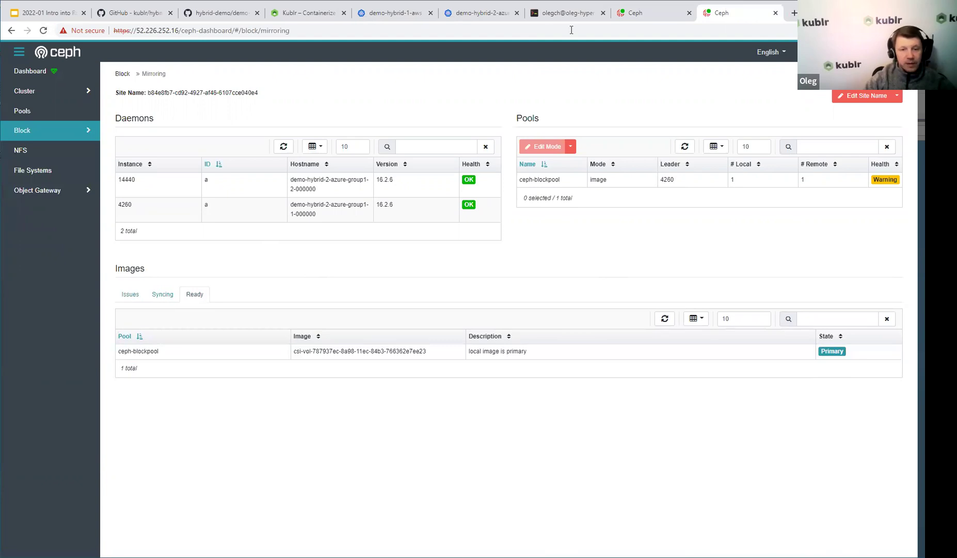
{"action": "left_click", "coordinate": [463, 15]}
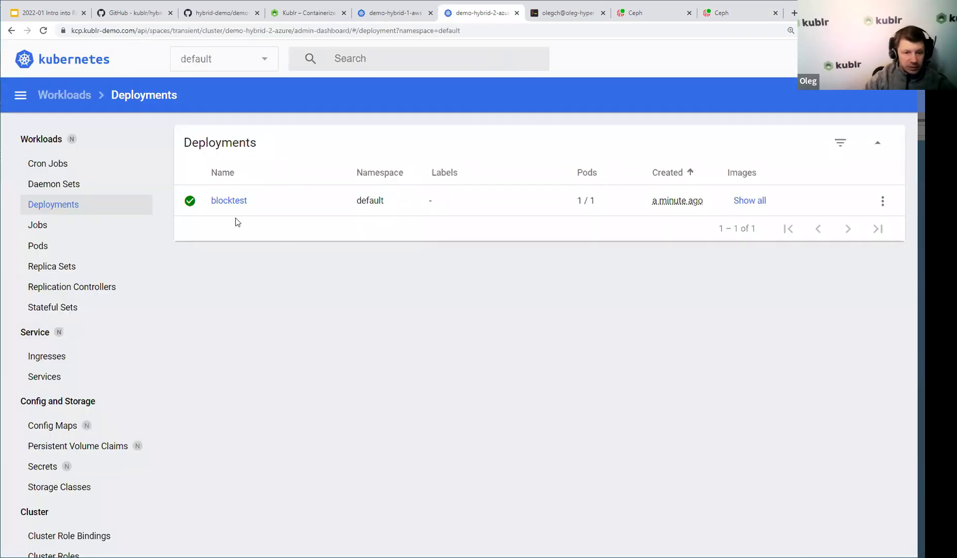
{"action": "left_click", "coordinate": [46, 247]}
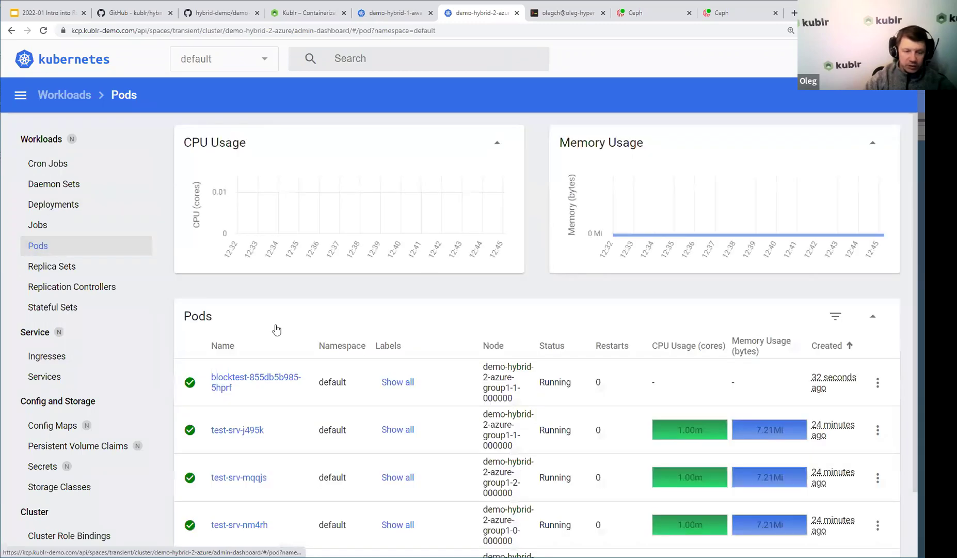
- Copy "kubectl logs --tail=5 -f deployment/blocktest" from the readme, run it in the terminal to read blocktest's output, and stop following the log
{"action": "left_click", "coordinate": [118, 14]}
{"action": "scroll", "coordinate": [339, 324], "scroll_direction": "down", "scroll_amount": 5}
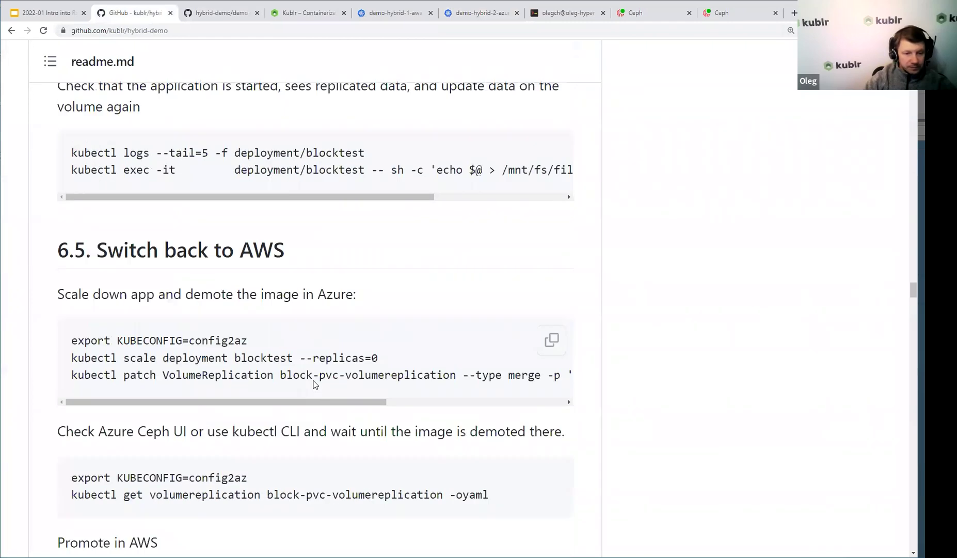
{"action": "scroll", "coordinate": [382, 258], "scroll_direction": "up", "scroll_amount": 2}
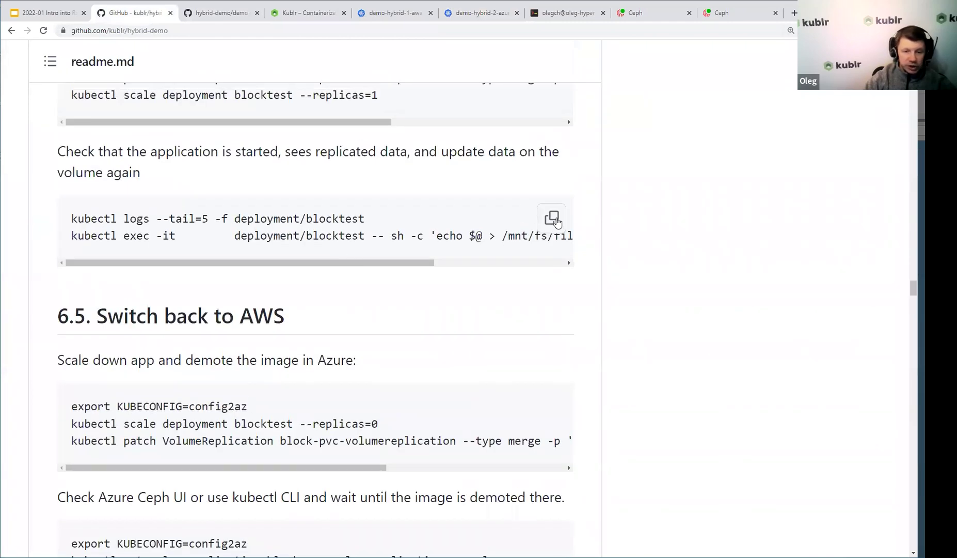
{"action": "left_click", "coordinate": [552, 219]}
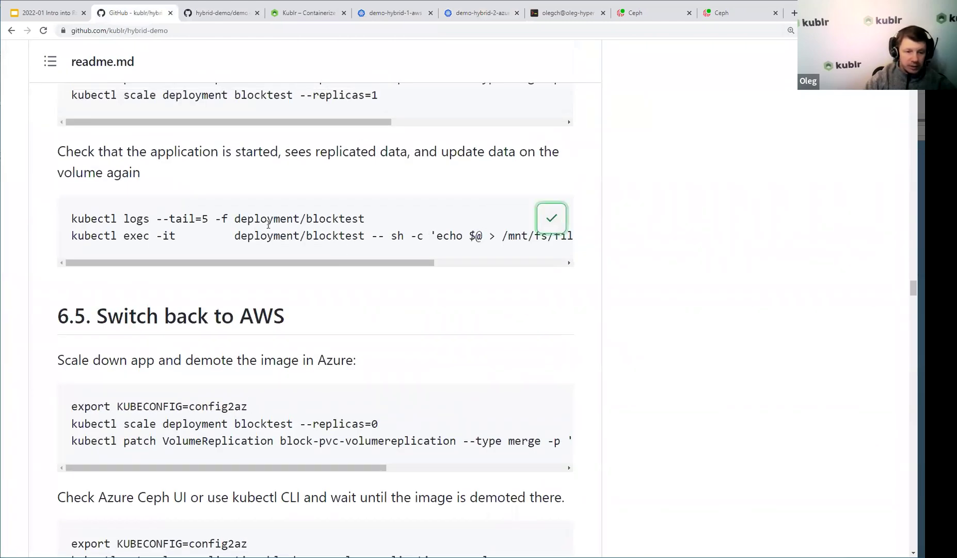
{"action": "mouse_move", "coordinate": [74, 218]}
{"action": "left_mouse_down"}
{"action": "mouse_move", "coordinate": [368, 219]}
{"action": "mouse_move", "coordinate": [94, 237]}
{"action": "mouse_move", "coordinate": [65, 223]}
{"action": "left_mouse_up"}
{"action": "right_click", "coordinate": [88, 222]}
{"action": "left_click", "coordinate": [108, 227]}
{"action": "left_click", "coordinate": [566, 12]}
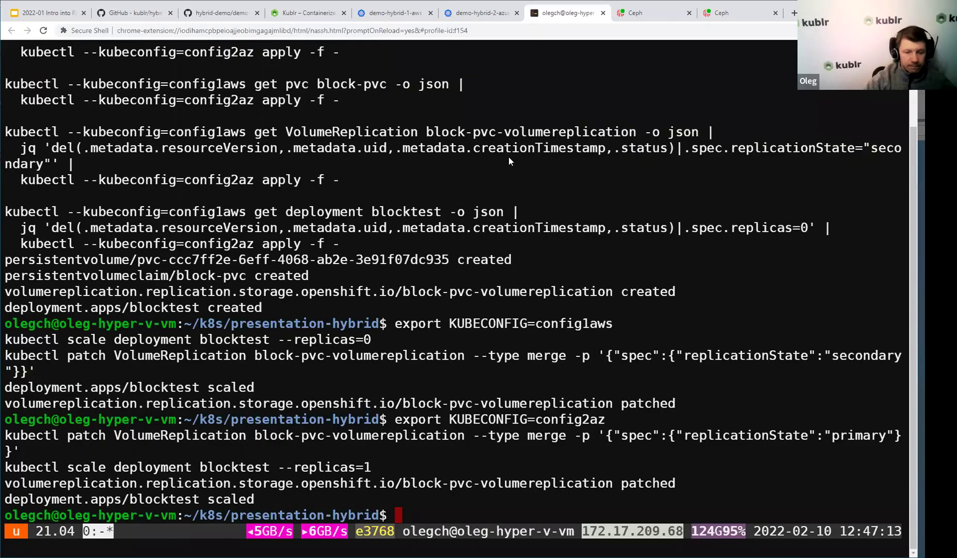
{"action": "right_click", "coordinate": [509, 156]}
{"action": "key", "text": "Return"}
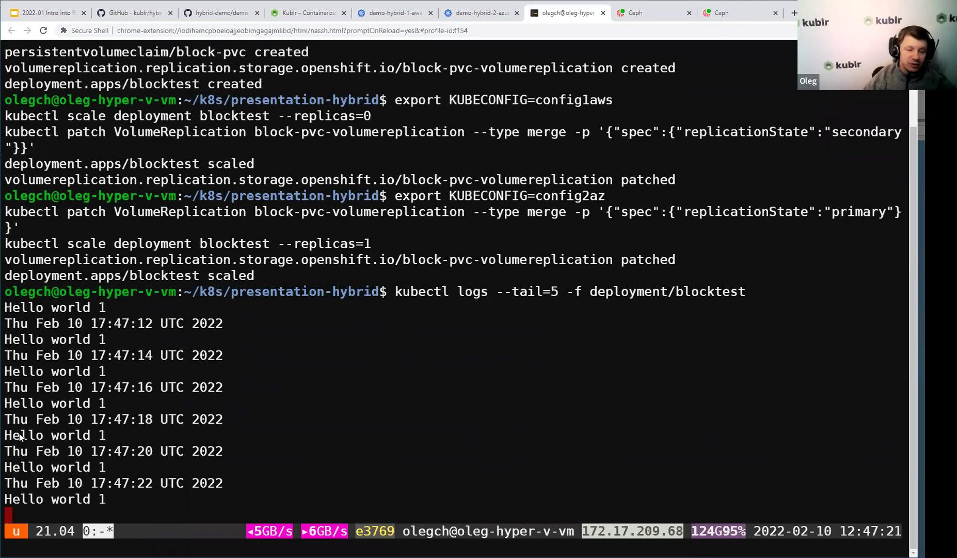
{"action": "key", "text": "ctrl+c"}
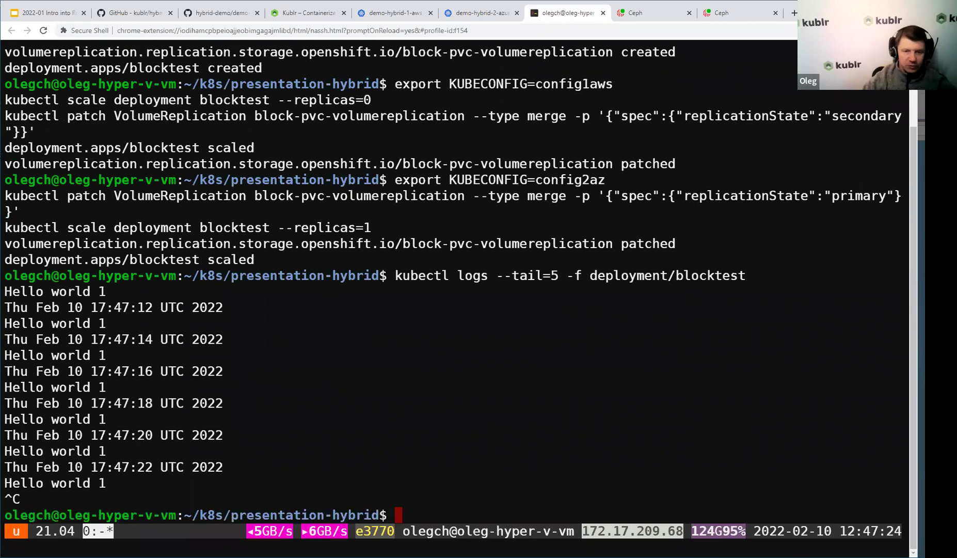
- Apply the readme's section 7.1 "Consume CephFS" manifest in the terminal, creating the 1Gi cephfs-pvc claim and the sharedfstest deployment with 2 replicas
{"action": "left_click", "coordinate": [134, 12]}
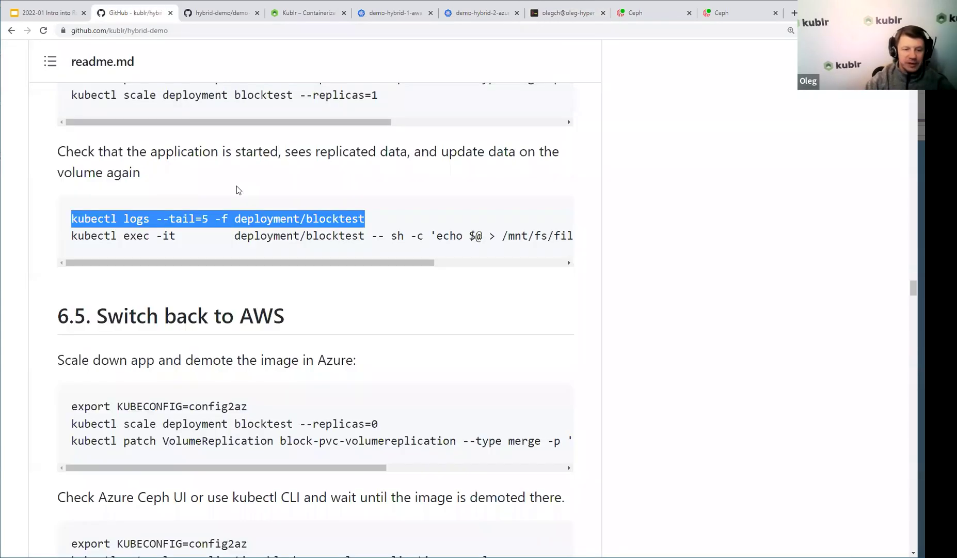
{"action": "scroll", "coordinate": [217, 281], "scroll_direction": "down", "scroll_amount": 1}
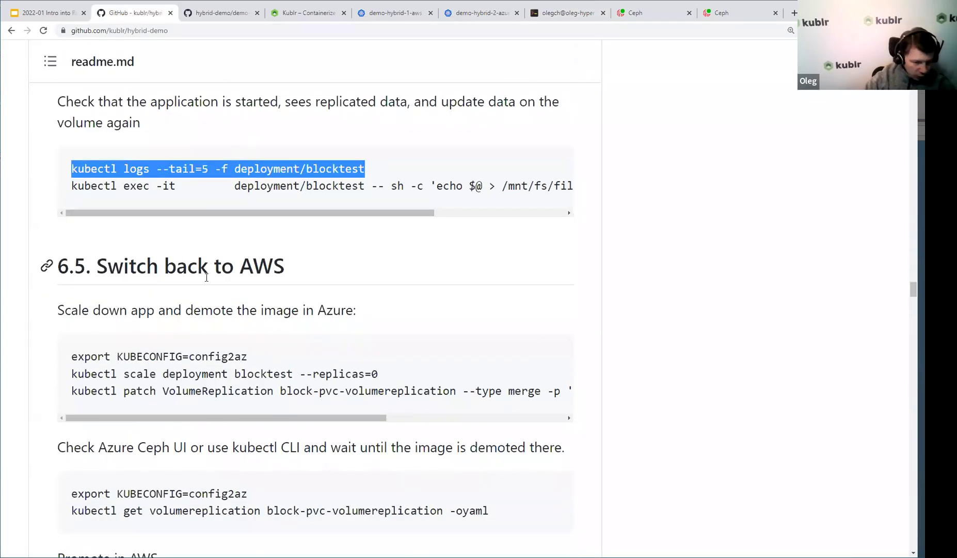
{"action": "scroll", "coordinate": [205, 266], "scroll_direction": "down", "scroll_amount": 1}
{"action": "scroll", "coordinate": [285, 257], "scroll_direction": "down", "scroll_amount": 14}
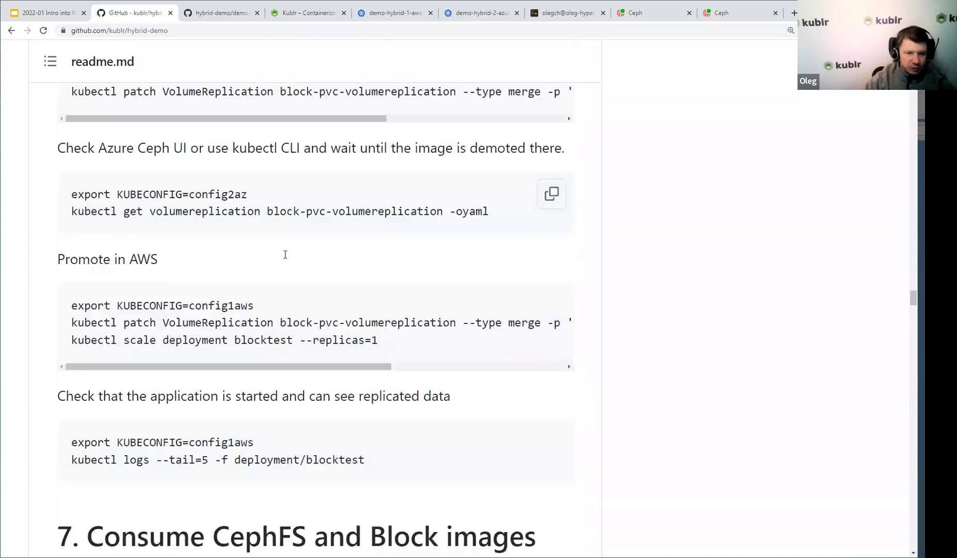
{"action": "scroll", "coordinate": [287, 255], "scroll_direction": "down", "scroll_amount": 2}
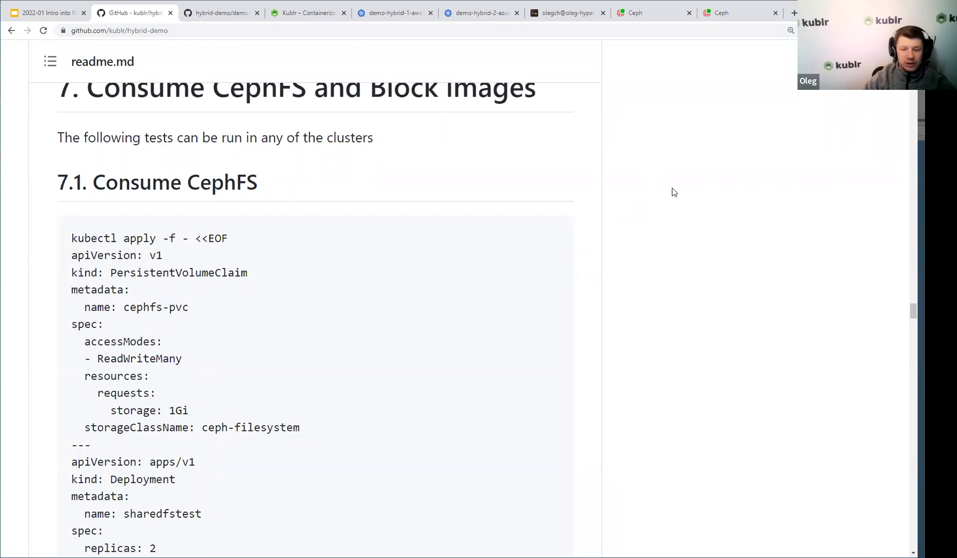
{"action": "scroll", "coordinate": [464, 207], "scroll_direction": "down", "scroll_amount": 2}
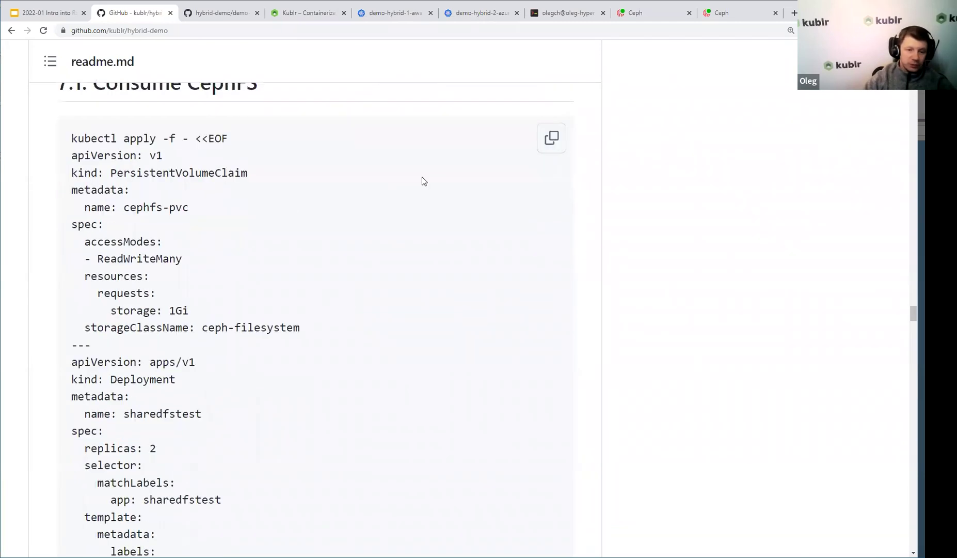
{"action": "left_click", "coordinate": [549, 147]}
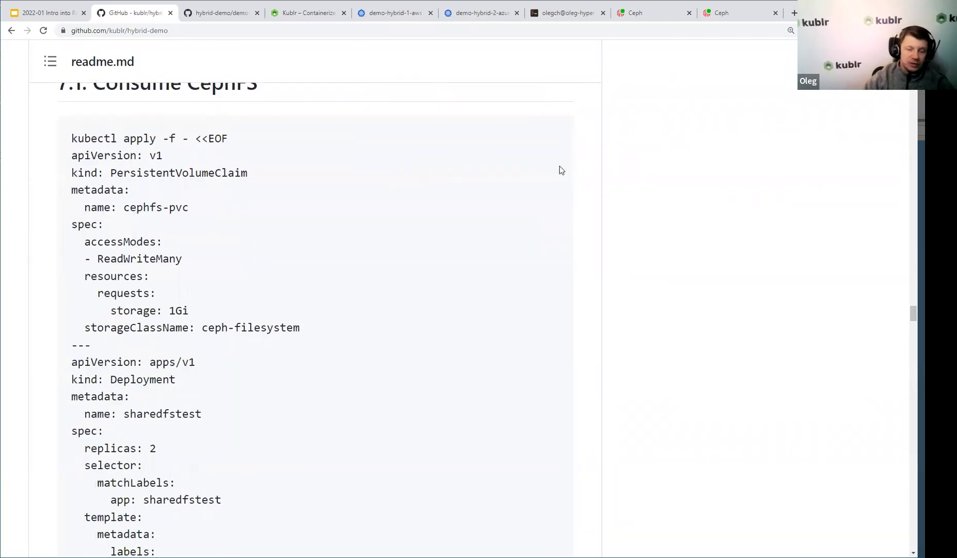
{"action": "scroll", "coordinate": [261, 356], "scroll_direction": "down", "scroll_amount": 8}
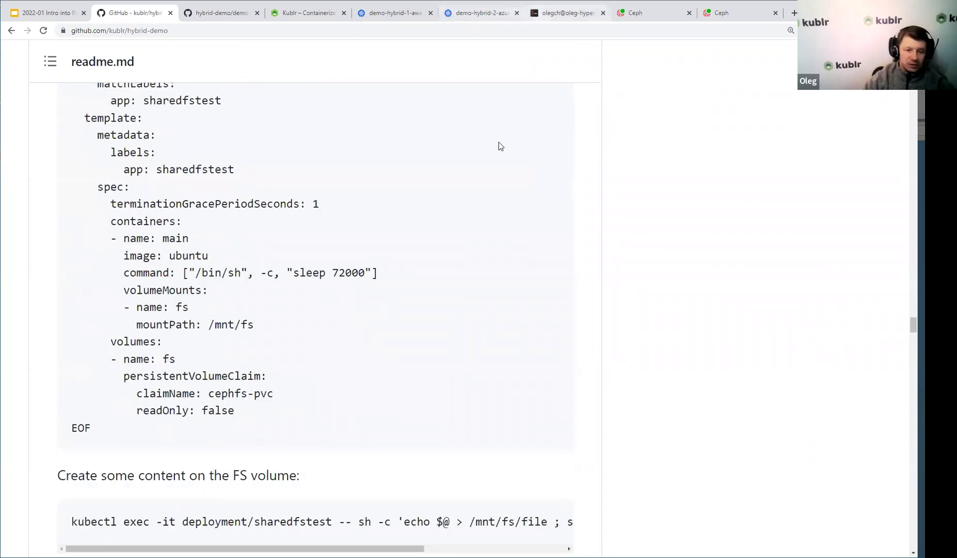
{"action": "key", "text": "ctrl+7"}
{"action": "key", "text": "ctrl+shift+v"}
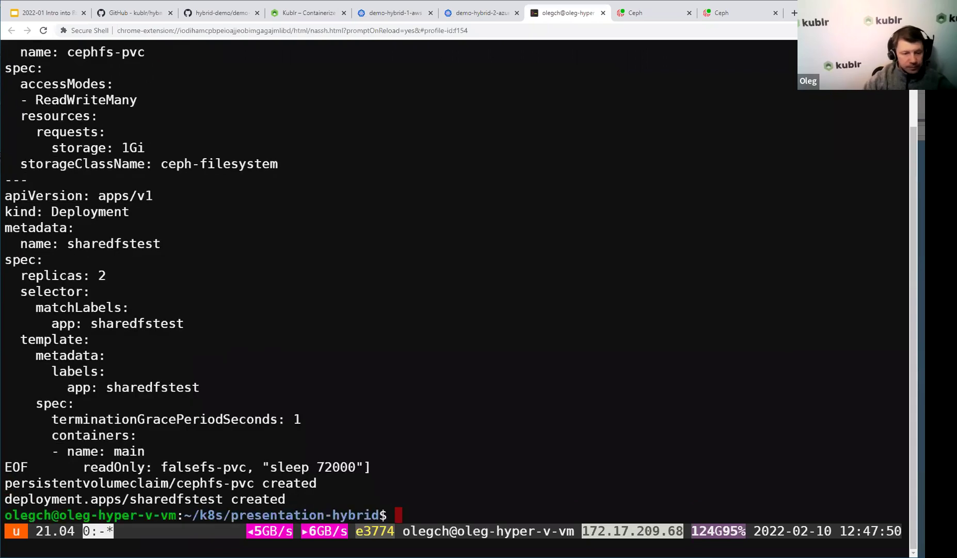
- Check the persistent volume claims list in the demo-hybrid-1-aws Kubernetes dashboard
{"action": "left_click", "coordinate": [397, 14]}
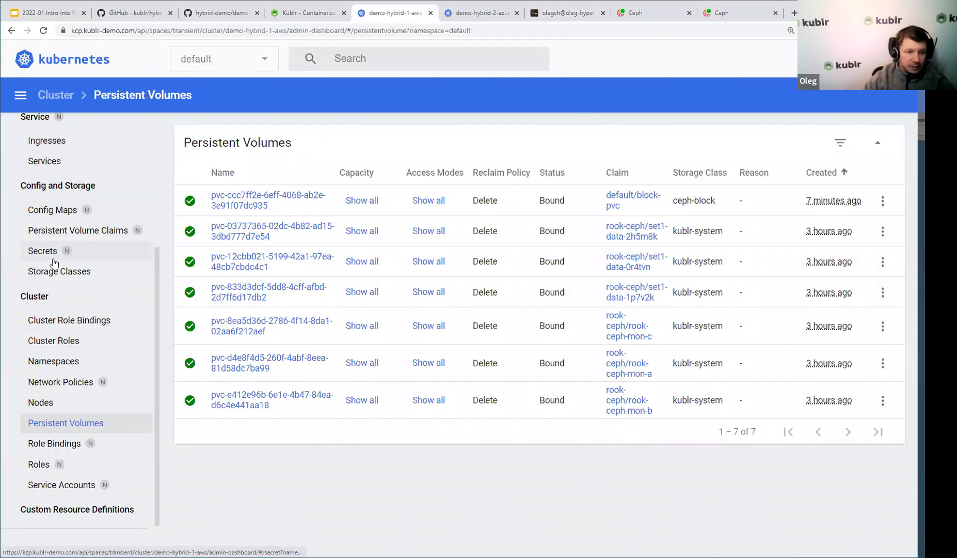
{"action": "scroll", "coordinate": [56, 269], "scroll_direction": "up", "scroll_amount": 4}
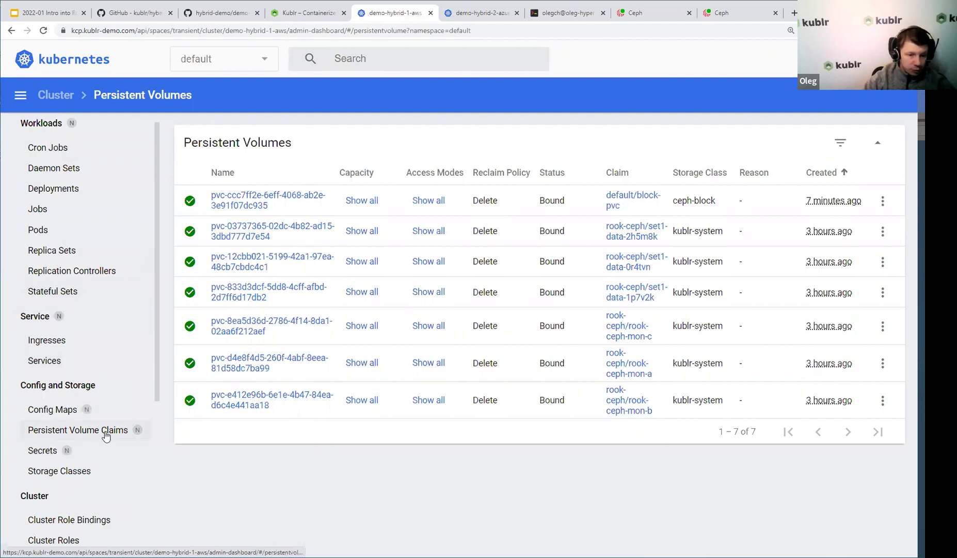
{"action": "left_click", "coordinate": [127, 431]}
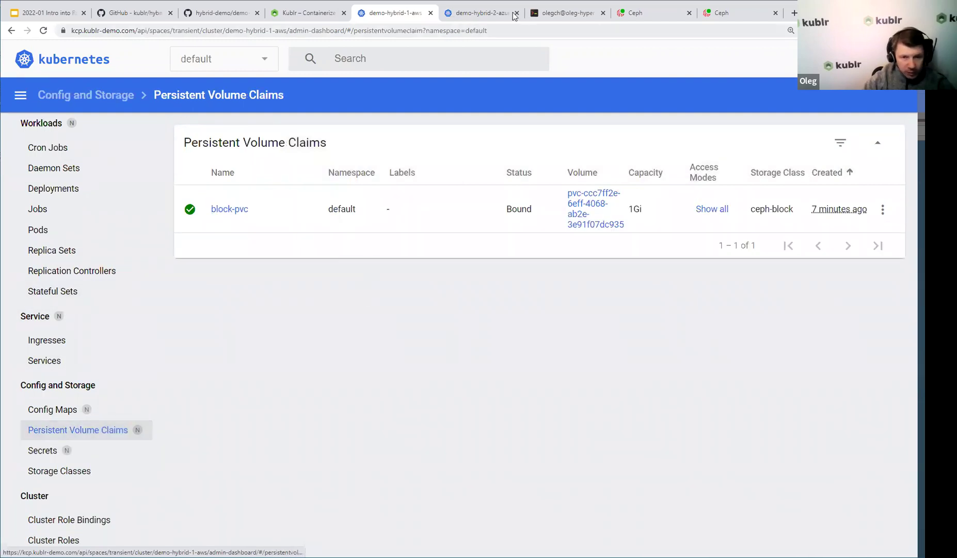
- Reread the start of the readme's section 7 and check the pods and persistent volume claims in the demo-hybrid-2-azure Kubernetes dashboard
{"action": "left_click", "coordinate": [550, 15]}
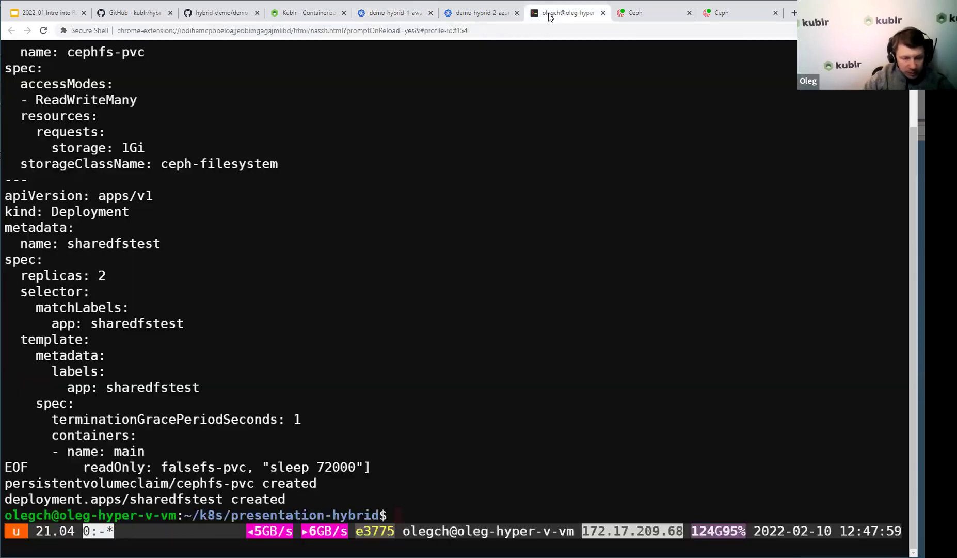
{"action": "left_click", "coordinate": [138, 14]}
{"action": "scroll", "coordinate": [331, 342], "scroll_direction": "up", "scroll_amount": 8}
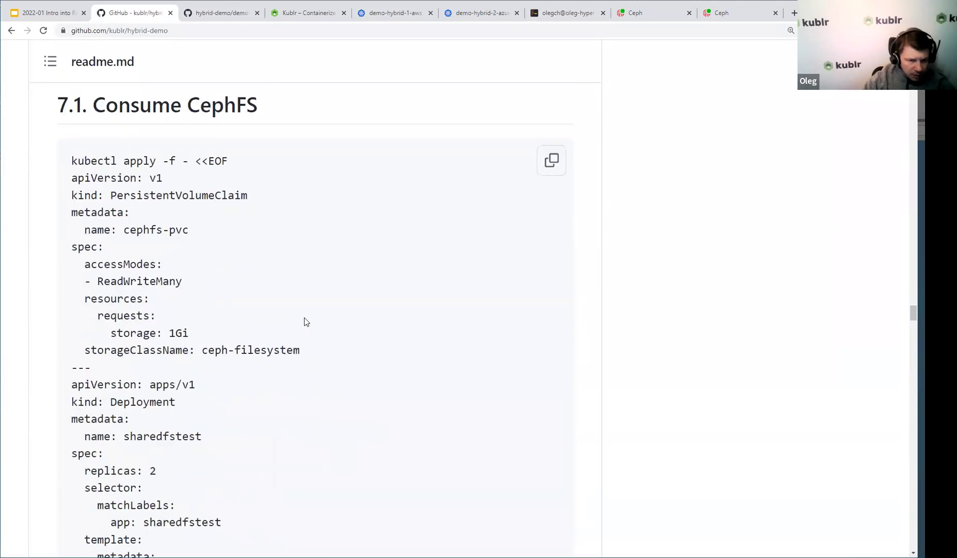
{"action": "scroll", "coordinate": [304, 321], "scroll_direction": "up", "scroll_amount": 3}
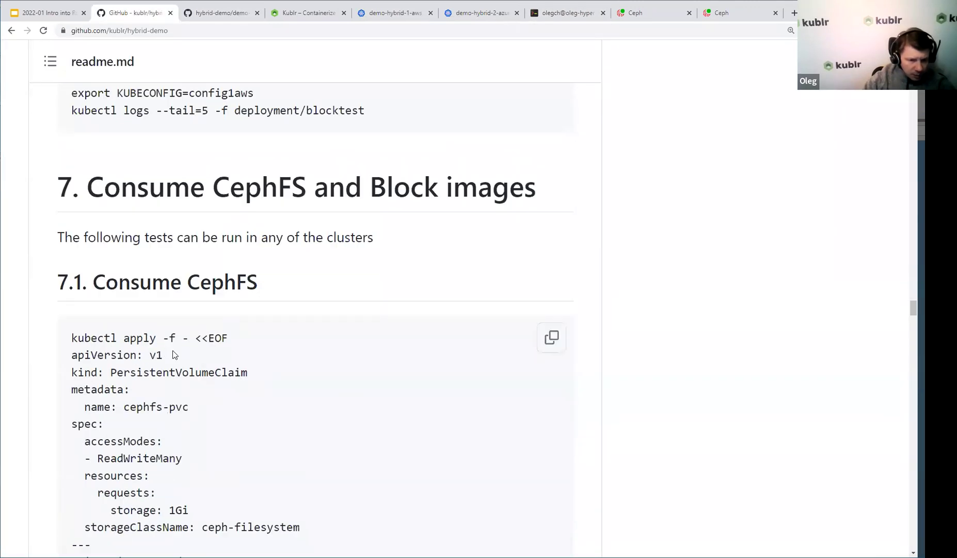
{"action": "left_click", "coordinate": [481, 16]}
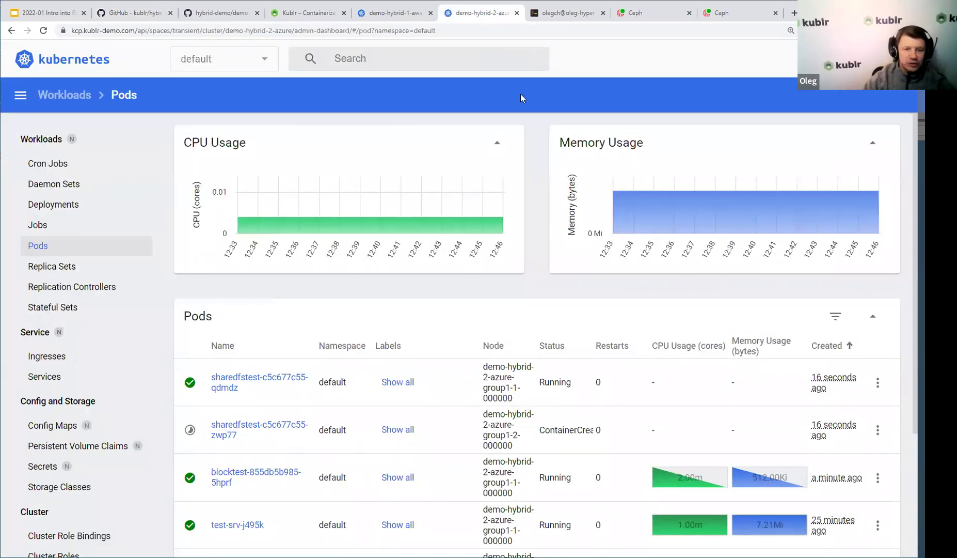
{"action": "left_click", "coordinate": [85, 451]}
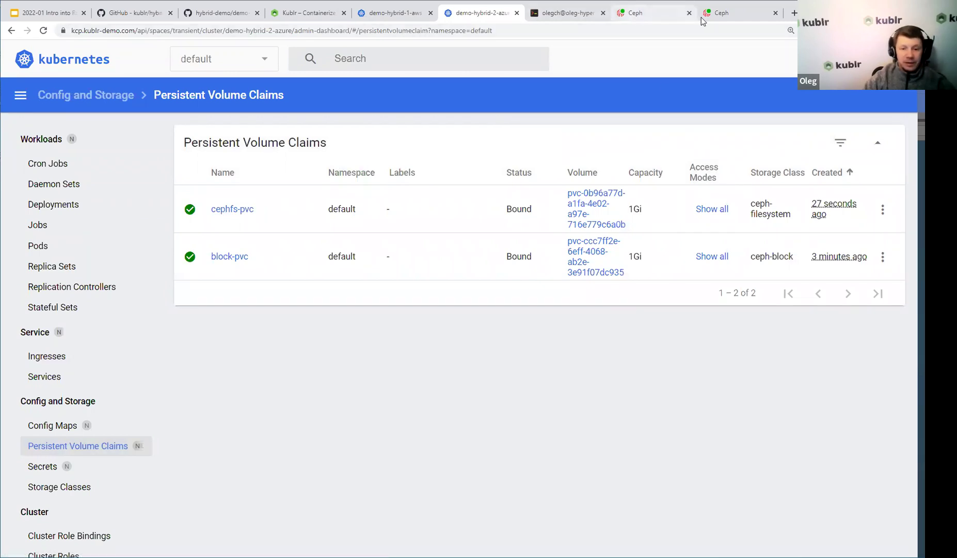
- Examine ceph-filesystem's directories in the Azure cluster's Ceph dashboard, expanding volumes, csi and the csi-vol folder
{"action": "left_click", "coordinate": [722, 17]}
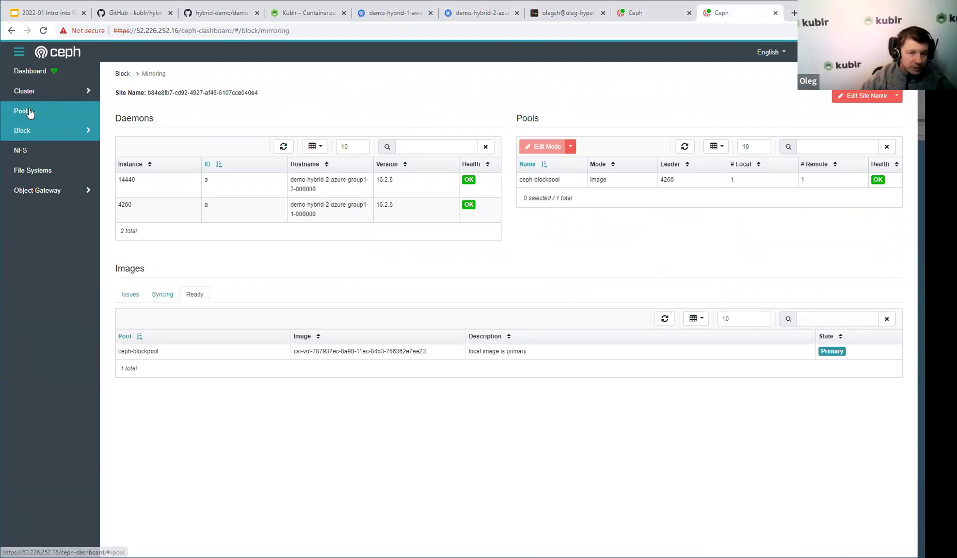
{"action": "left_click", "coordinate": [42, 173]}
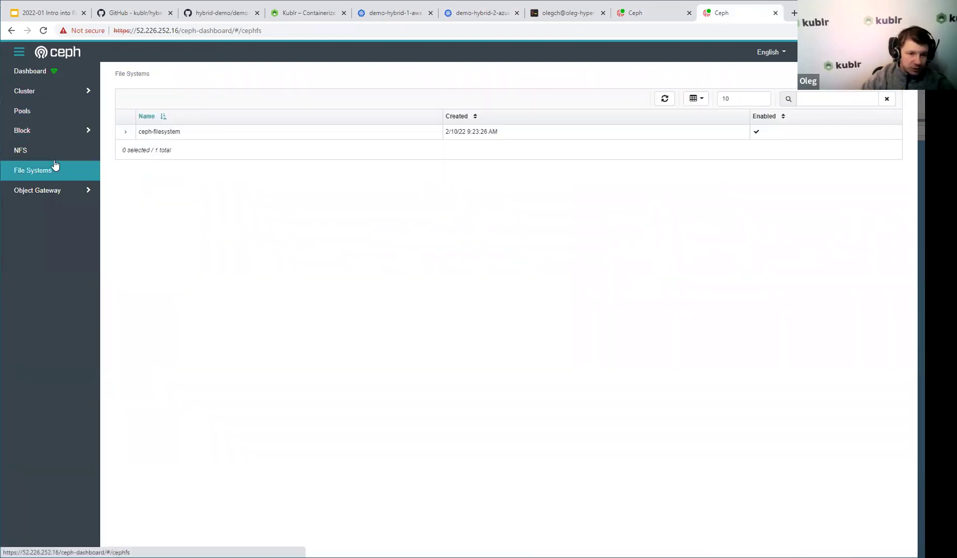
{"action": "left_click", "coordinate": [126, 134]}
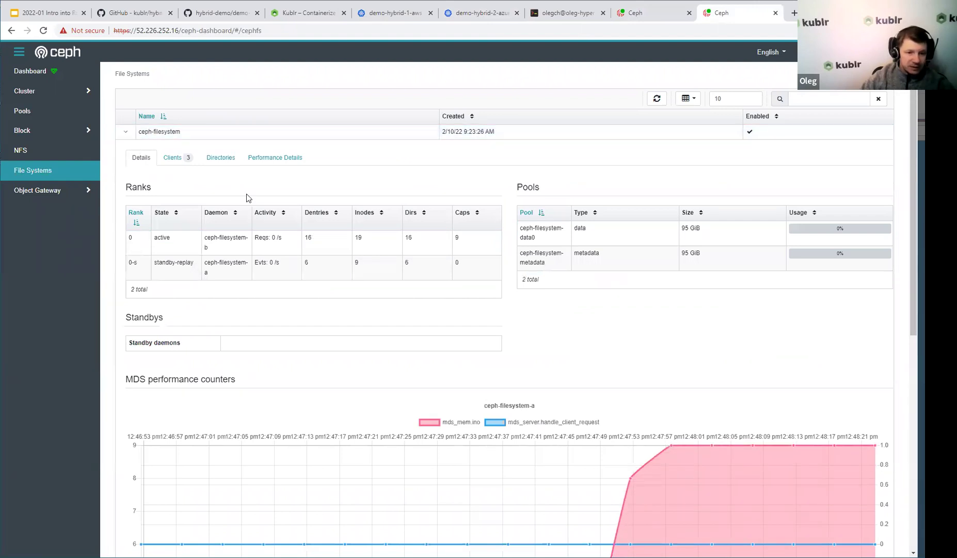
{"action": "left_click", "coordinate": [220, 158]}
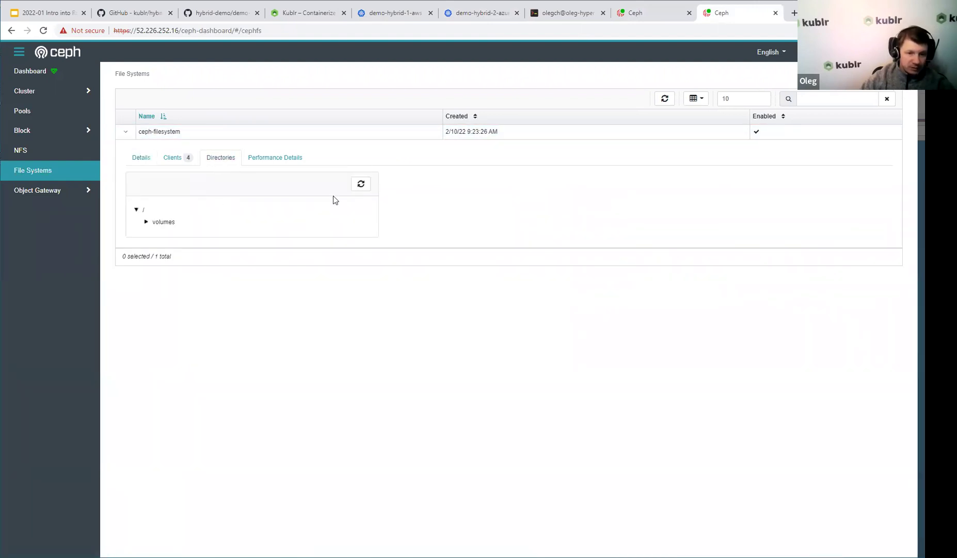
{"action": "left_click", "coordinate": [146, 222]}
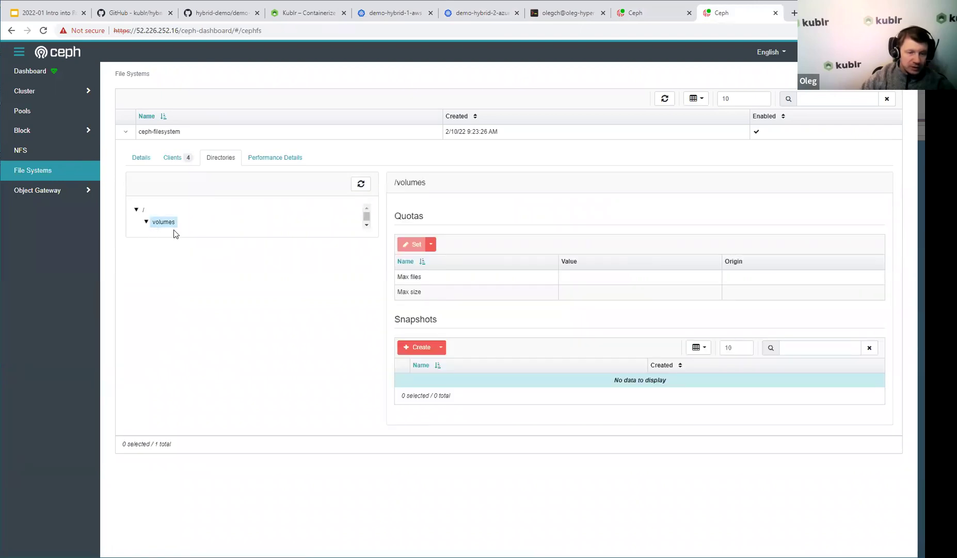
{"action": "left_click", "coordinate": [157, 235]}
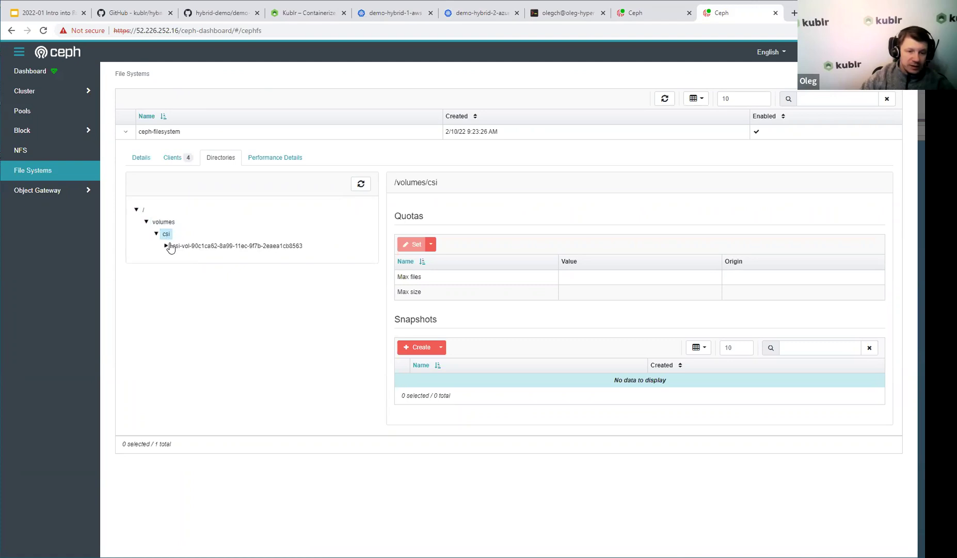
{"action": "left_click", "coordinate": [168, 246]}
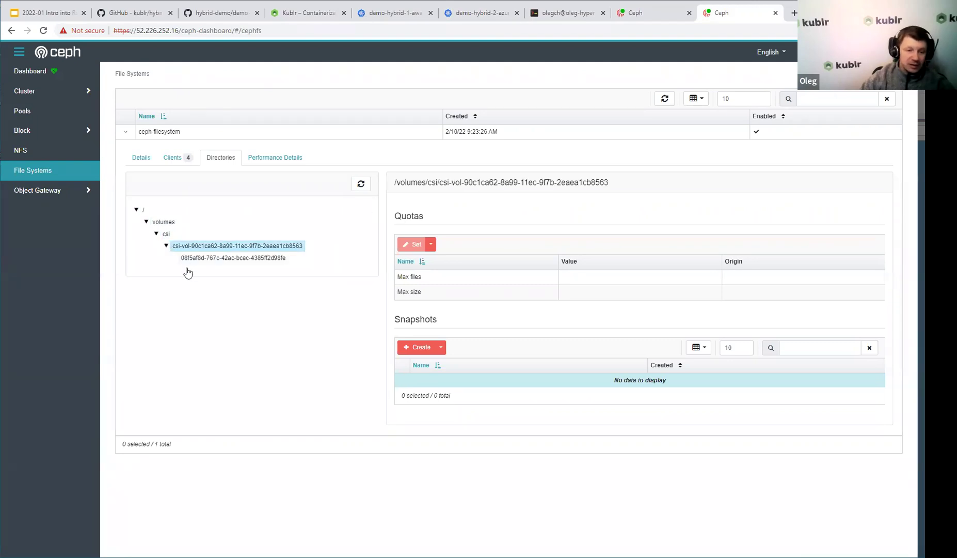
- Inspect the quotas and snapshots of the subfolder inside ceph-filesystem's csi-vol folder
{"action": "left_click", "coordinate": [245, 258]}
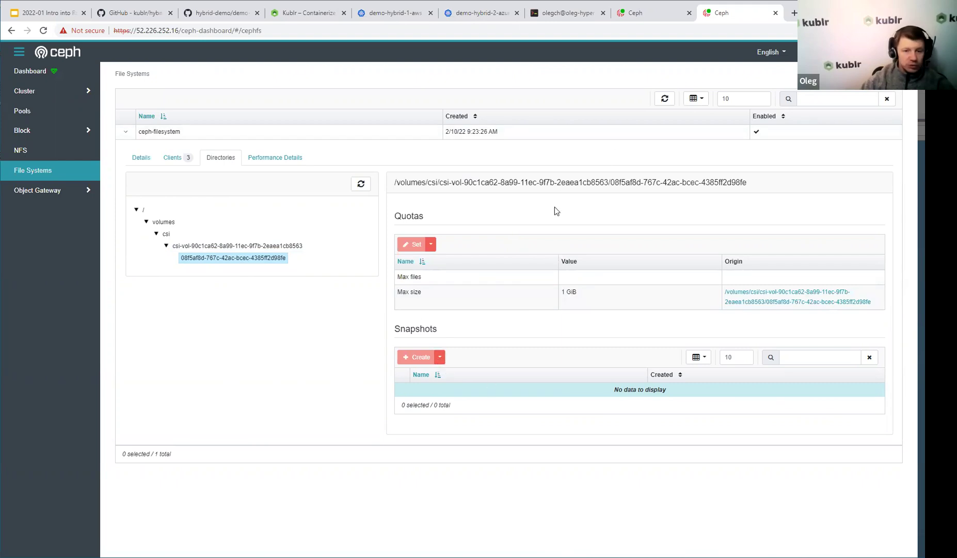
- Apply the readme's section 7.2 "Consume Block image" manifest in the terminal, creating the 1Gi image-pvc claim and the imagetest deployment with 1 replica
{"action": "left_click", "coordinate": [134, 12]}
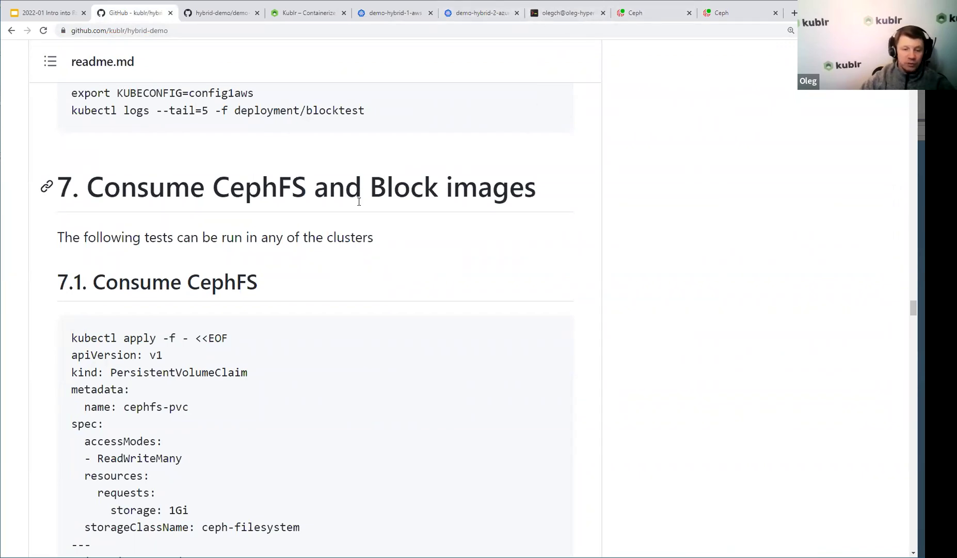
{"action": "scroll", "coordinate": [357, 203], "scroll_direction": "down", "scroll_amount": 9}
{"action": "scroll", "coordinate": [357, 203], "scroll_direction": "down", "scroll_amount": 4}
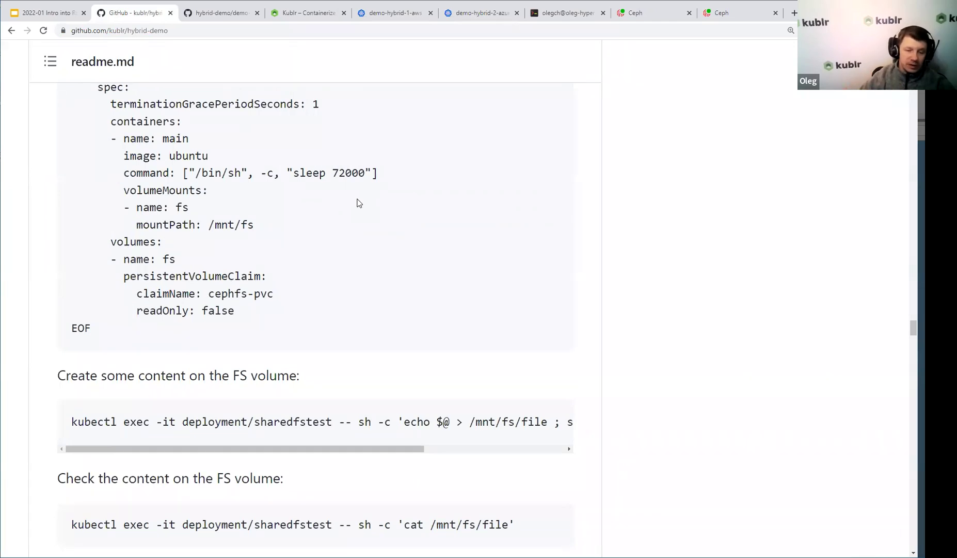
{"action": "scroll", "coordinate": [374, 274], "scroll_direction": "down", "scroll_amount": 7}
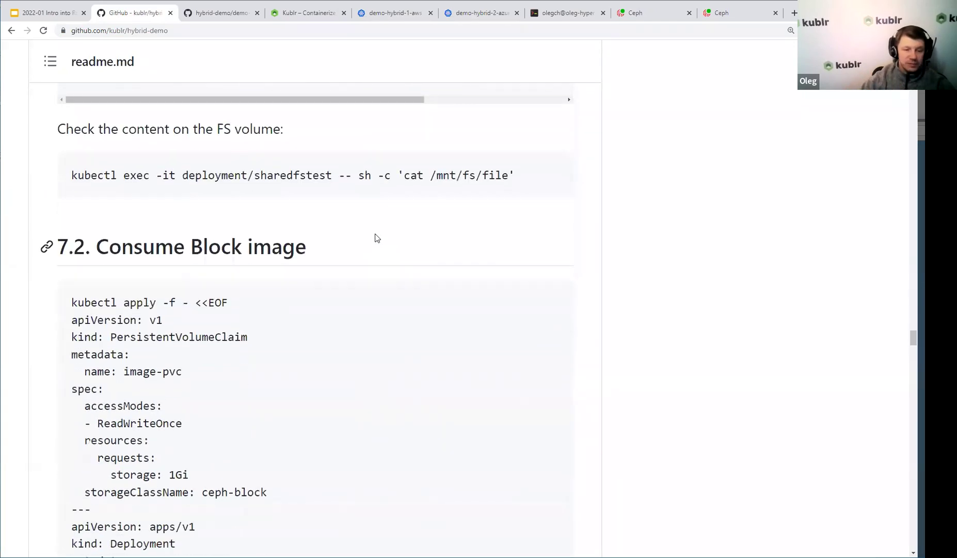
{"action": "scroll", "coordinate": [380, 304], "scroll_direction": "down", "scroll_amount": 7}
{"action": "scroll", "coordinate": [195, 316], "scroll_direction": "down", "scroll_amount": 8}
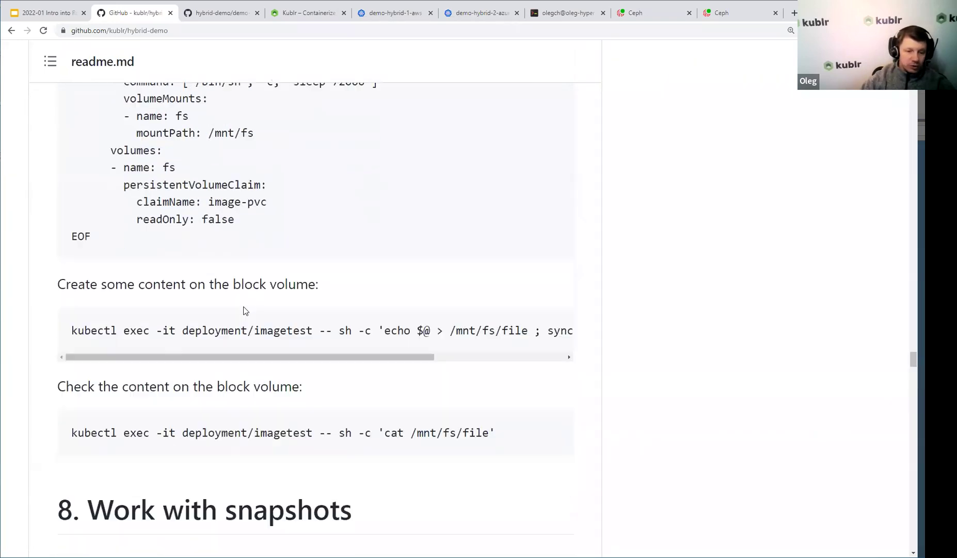
{"action": "scroll", "coordinate": [245, 310], "scroll_direction": "down", "scroll_amount": 2}
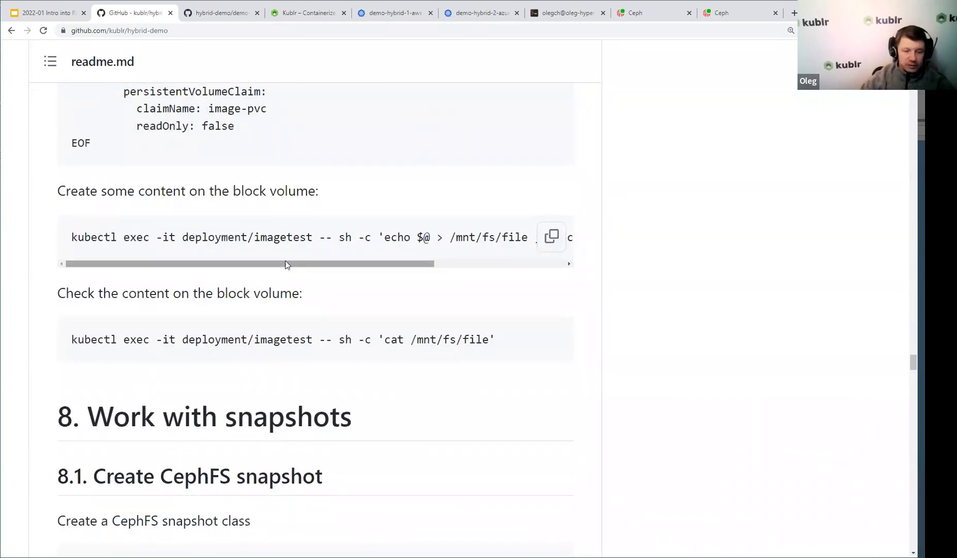
{"action": "scroll", "coordinate": [287, 264], "scroll_direction": "up", "scroll_amount": 11}
{"action": "scroll", "coordinate": [333, 276], "scroll_direction": "up", "scroll_amount": 6}
{"action": "left_click", "coordinate": [552, 352]}
{"action": "left_click", "coordinate": [551, 15]}
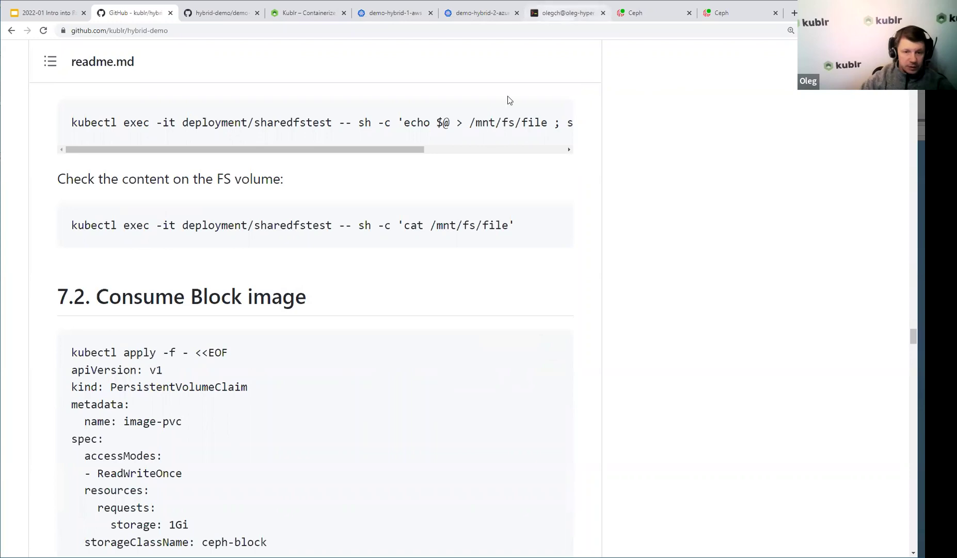
{"action": "key", "text": "ctrl+shift+v"}
{"action": "key", "text": "Return"}
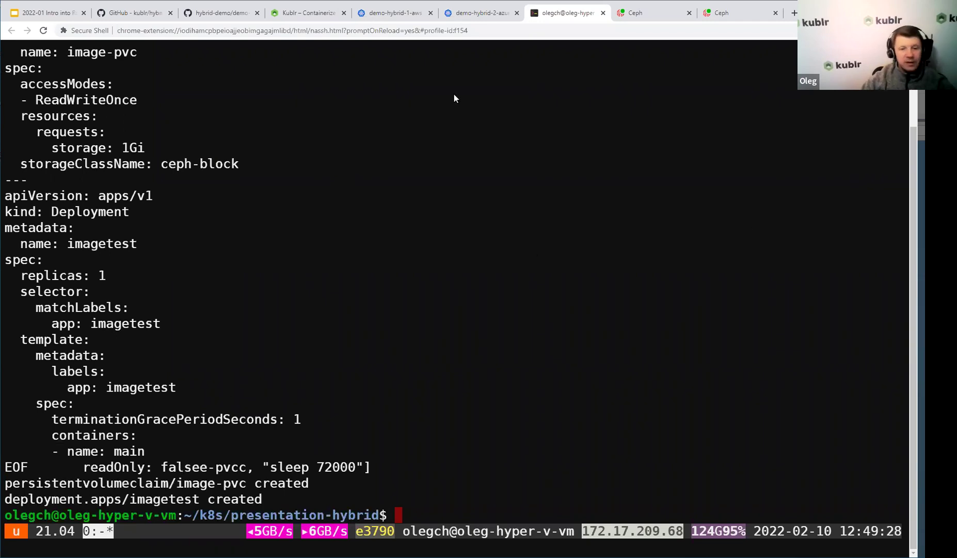
- Apply the readme's section 8.1 manifest in the terminal to create the CephFS snapshot class csi-cephfsplugin-snapclass with deletion policy Delete
{"action": "left_click", "coordinate": [134, 13]}
{"action": "scroll", "coordinate": [348, 263], "scroll_direction": "down", "scroll_amount": 12}
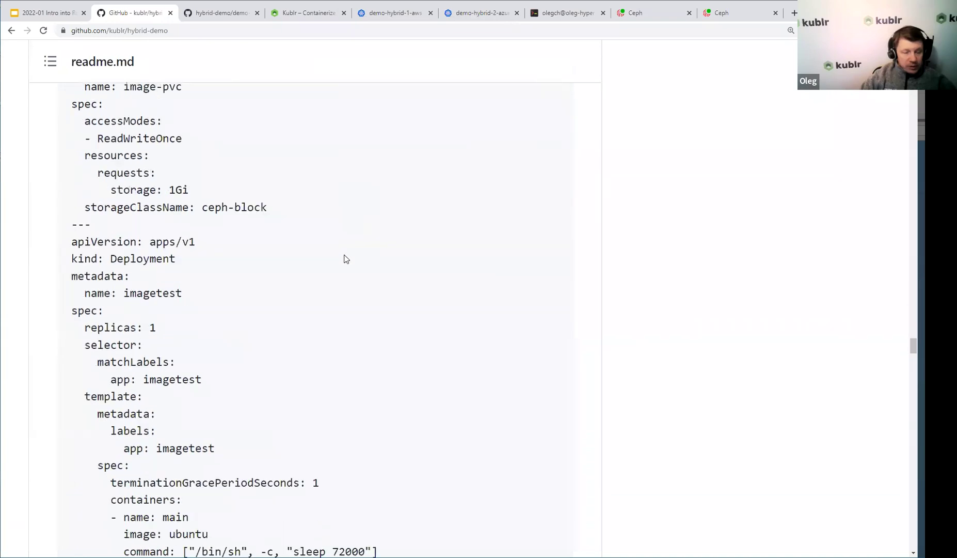
{"action": "scroll", "coordinate": [346, 258], "scroll_direction": "down", "scroll_amount": 7}
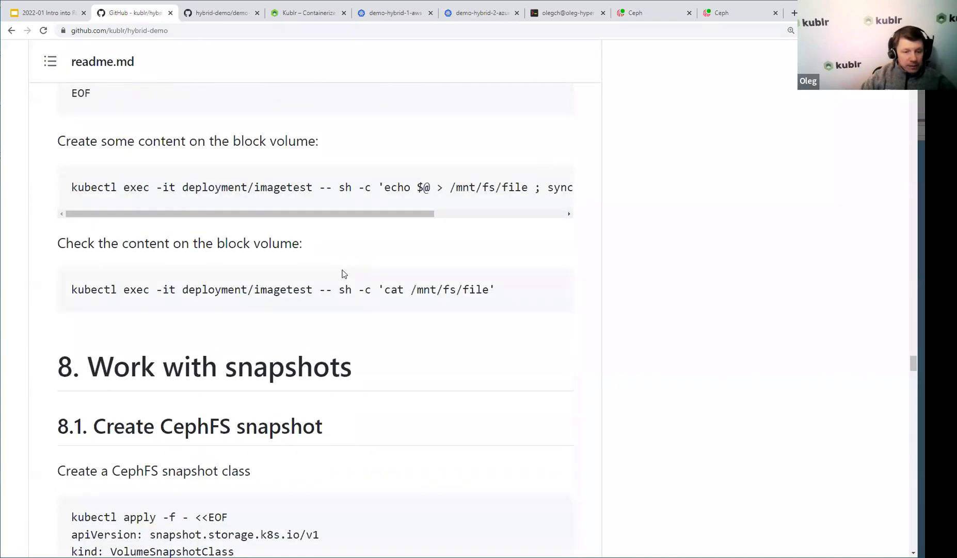
{"action": "scroll", "coordinate": [342, 274], "scroll_direction": "down", "scroll_amount": 5}
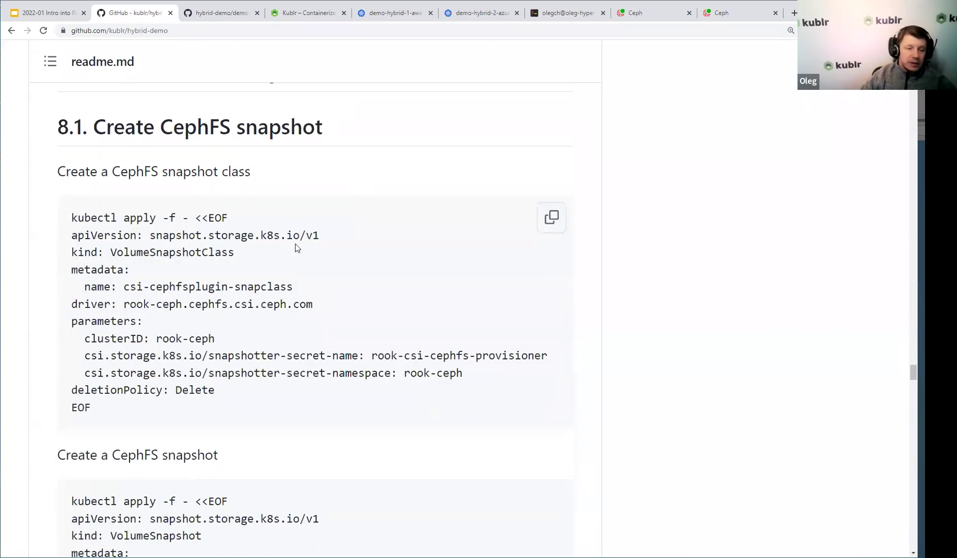
{"action": "left_click", "coordinate": [562, 223]}
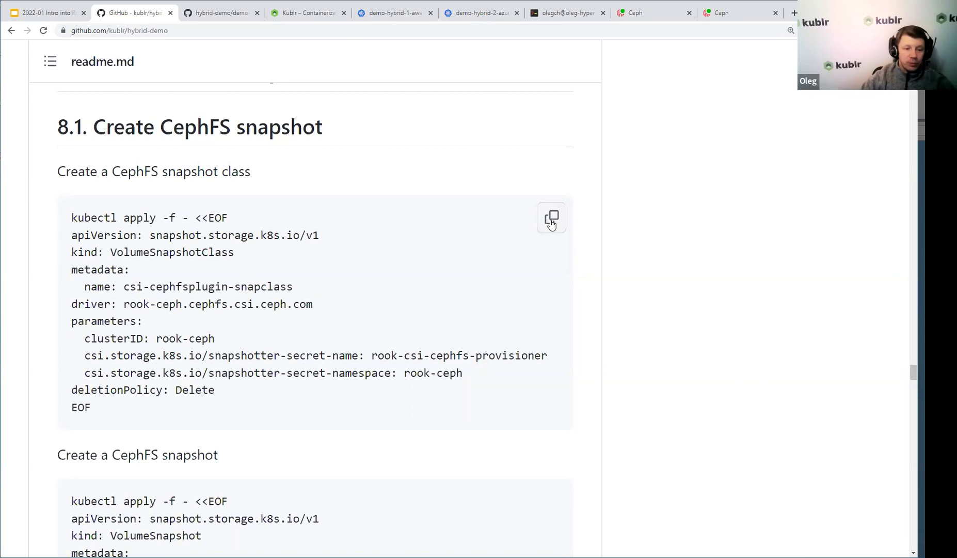
{"action": "left_click", "coordinate": [551, 222]}
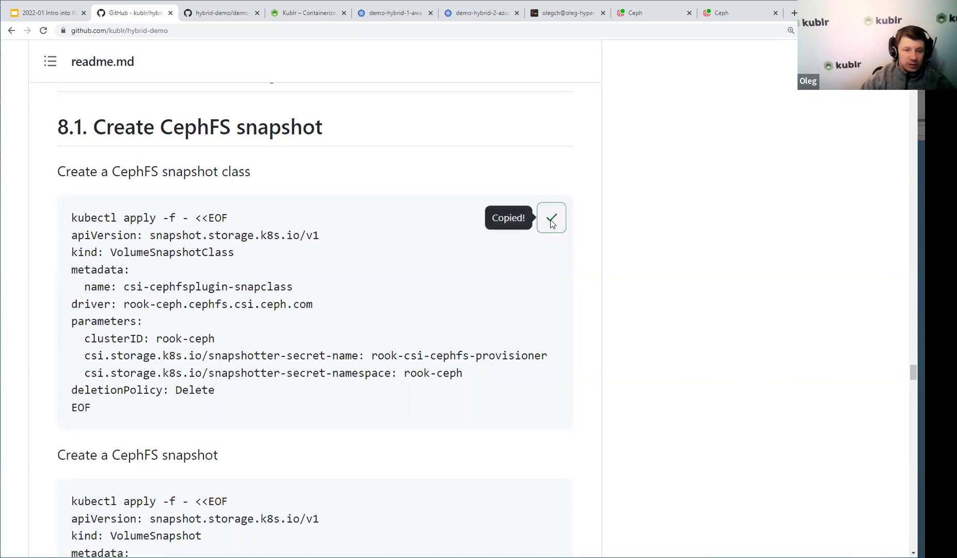
{"action": "left_click", "coordinate": [565, 15]}
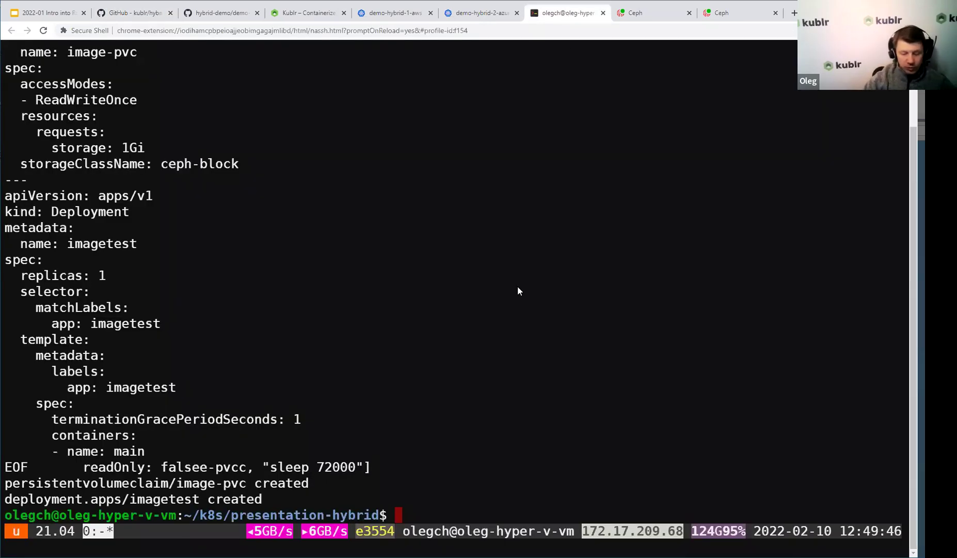
{"action": "key", "text": "ctrl+shift+v"}
{"action": "key", "text": "Return"}
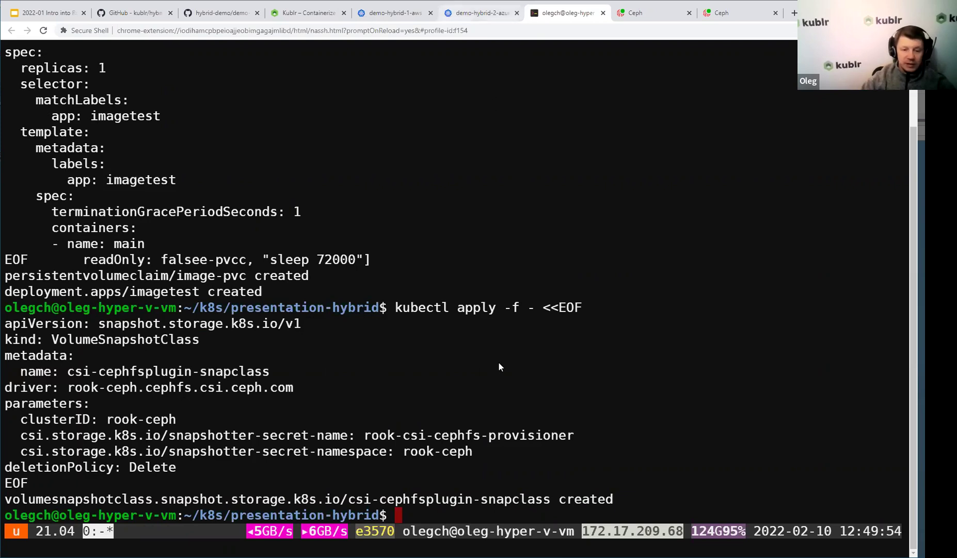
- Apply the readme's "Create a CephFS snapshot" manifest in the terminal, creating cephfs-pvc-snapshot1 from the cephfs-pvc claim
{"action": "left_click", "coordinate": [127, 14]}
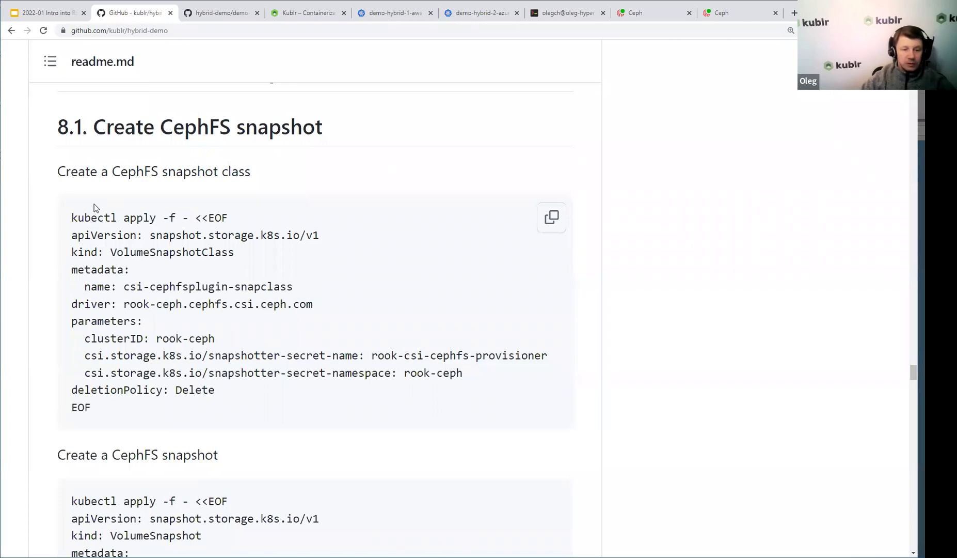
{"action": "scroll", "coordinate": [127, 221], "scroll_direction": "down", "scroll_amount": 5}
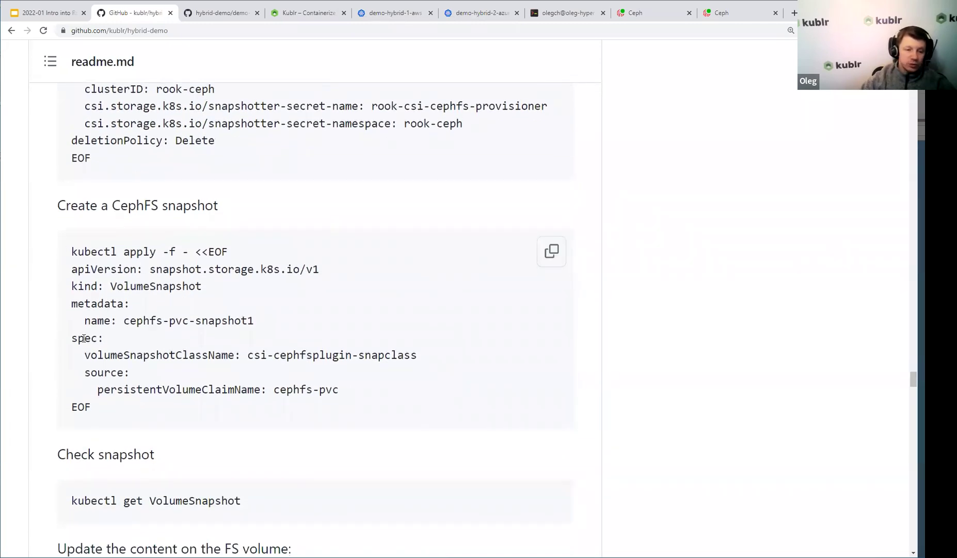
{"action": "left_click", "coordinate": [552, 251]}
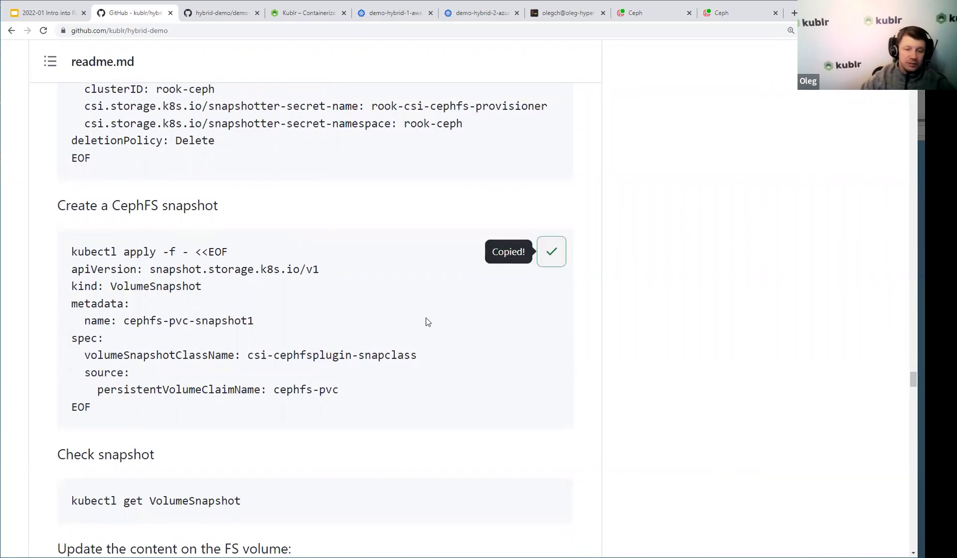
{"action": "left_click", "coordinate": [555, 15]}
{"action": "key", "text": "ctrl+shift+v"}
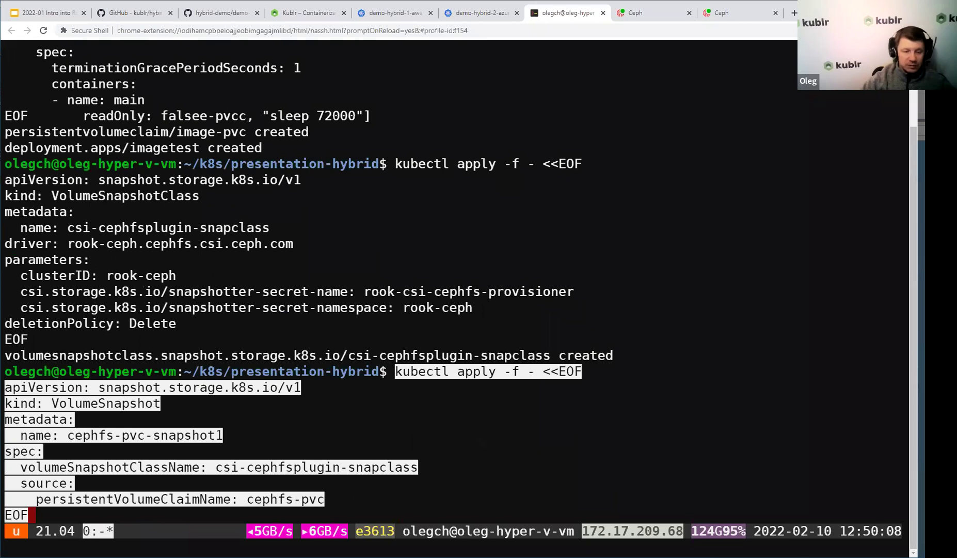
{"action": "key", "text": "Return"}
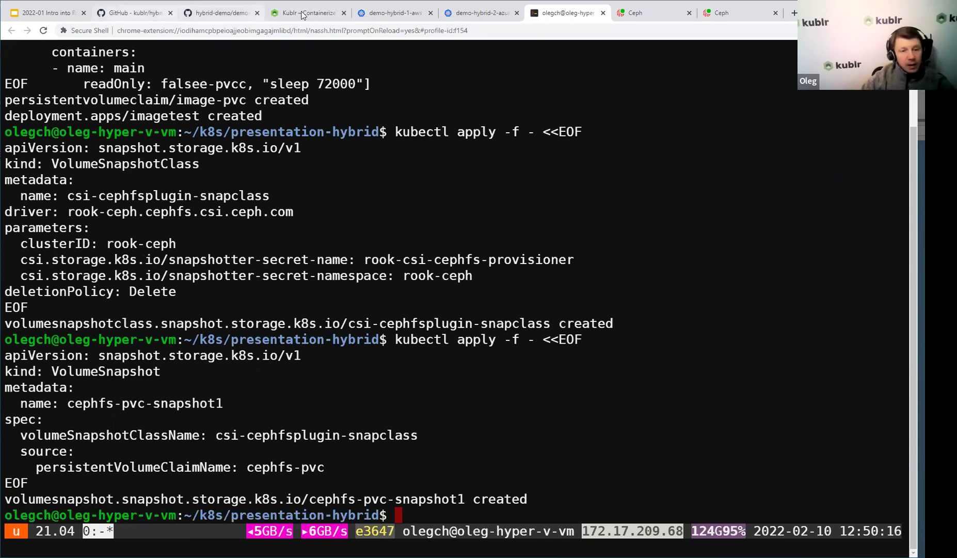
- Check the csi-vol folder's snapshots under ceph-filesystem in the Azure cluster's Ceph dashboard, refreshing and re-expanding the csi directory
{"action": "left_click", "coordinate": [733, 12]}
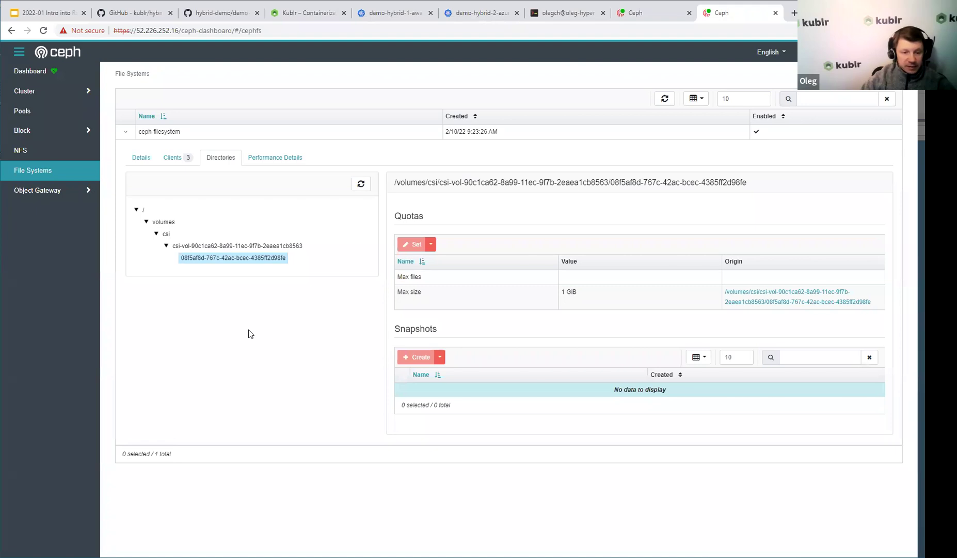
{"action": "left_click", "coordinate": [209, 256]}
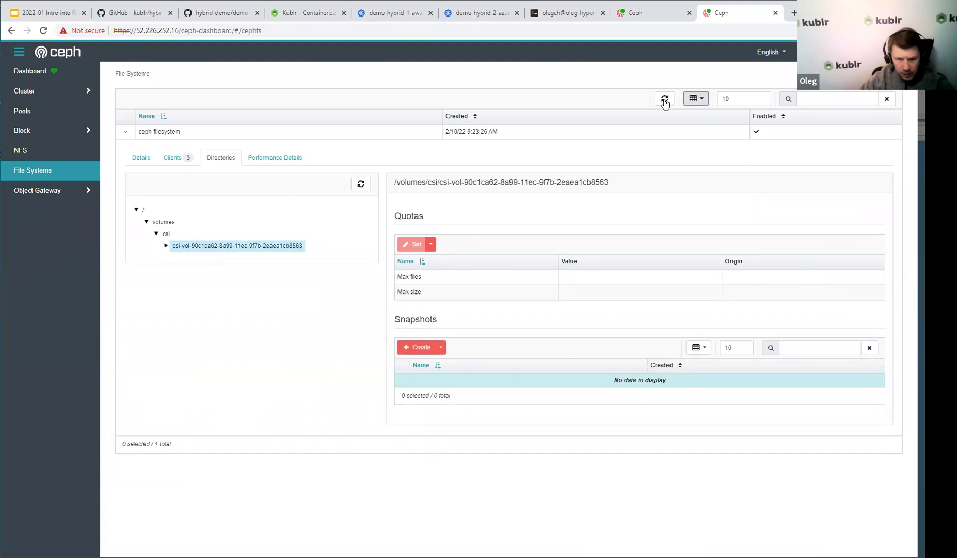
{"action": "left_click", "coordinate": [665, 98]}
{"action": "left_click", "coordinate": [166, 247]}
{"action": "left_click", "coordinate": [189, 260]}
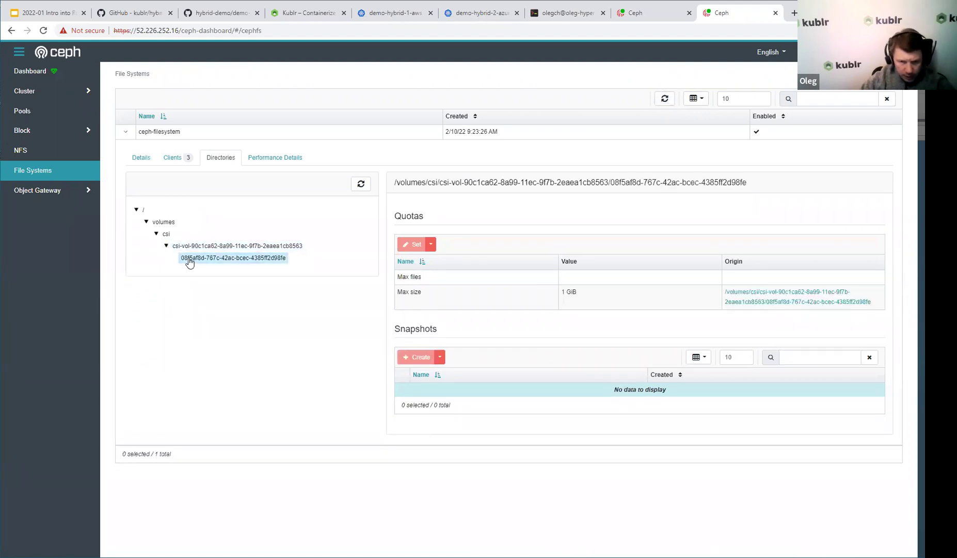
{"action": "left_click", "coordinate": [166, 246]}
{"action": "left_click", "coordinate": [166, 235]}
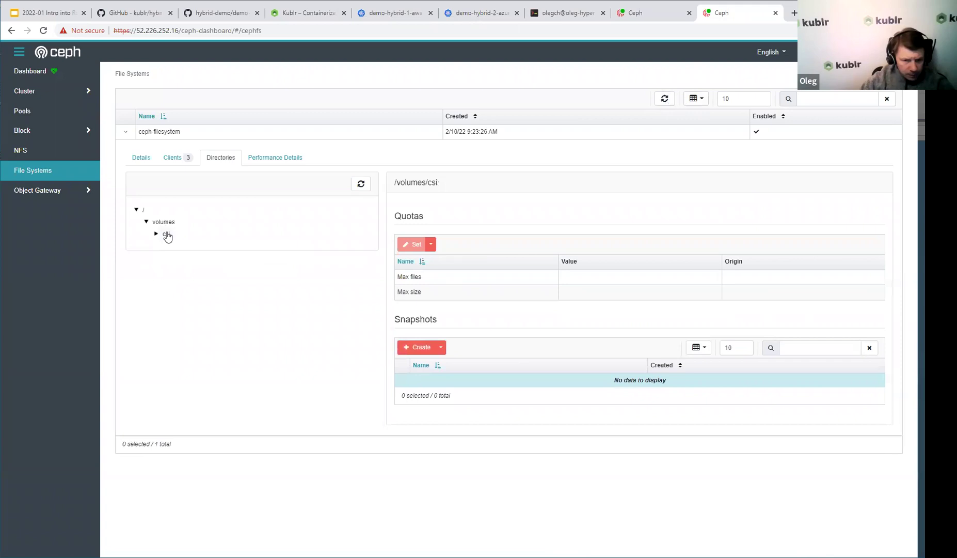
{"action": "left_click", "coordinate": [155, 235]}
{"action": "left_click", "coordinate": [167, 247]}
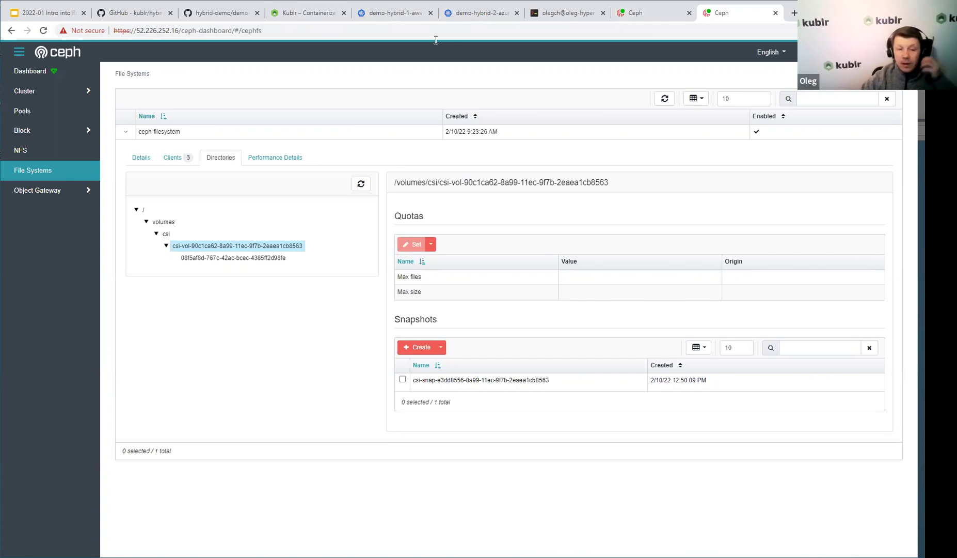
- Apply the readme's section 8.2 manifest in the terminal to create the RBD snapshot class csi-rbdplugin-snapclass with deletion policy Delete
{"action": "left_click", "coordinate": [156, 19]}
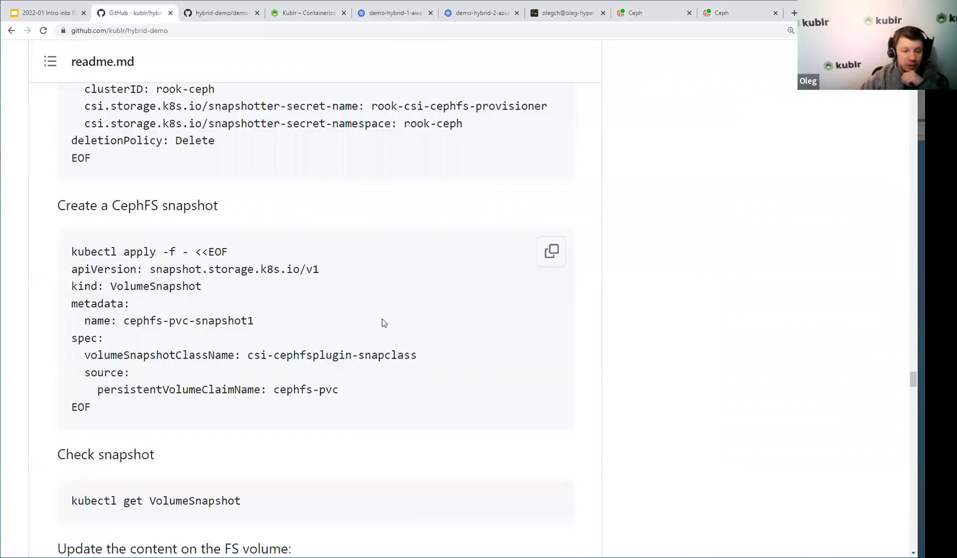
{"action": "scroll", "coordinate": [382, 320], "scroll_direction": "down", "scroll_amount": 3}
{"action": "scroll", "coordinate": [382, 323], "scroll_direction": "down", "scroll_amount": 8}
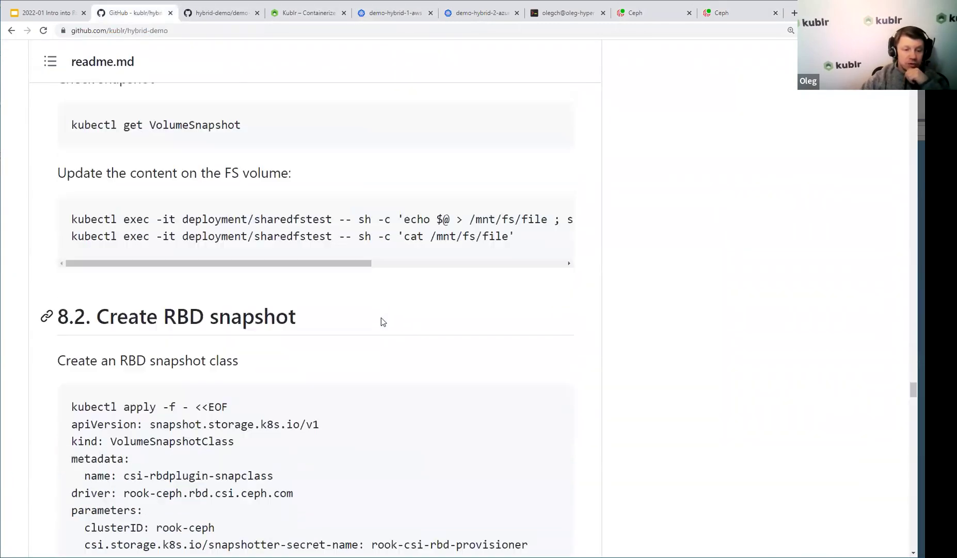
{"action": "left_click", "coordinate": [552, 184]}
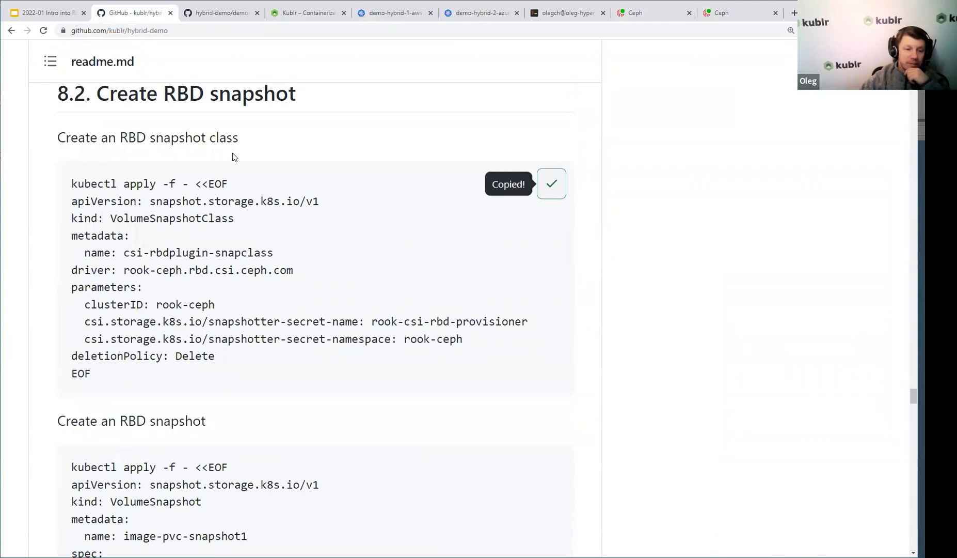
{"action": "left_click", "coordinate": [560, 15]}
{"action": "key", "text": "ctrl+shift+v"}
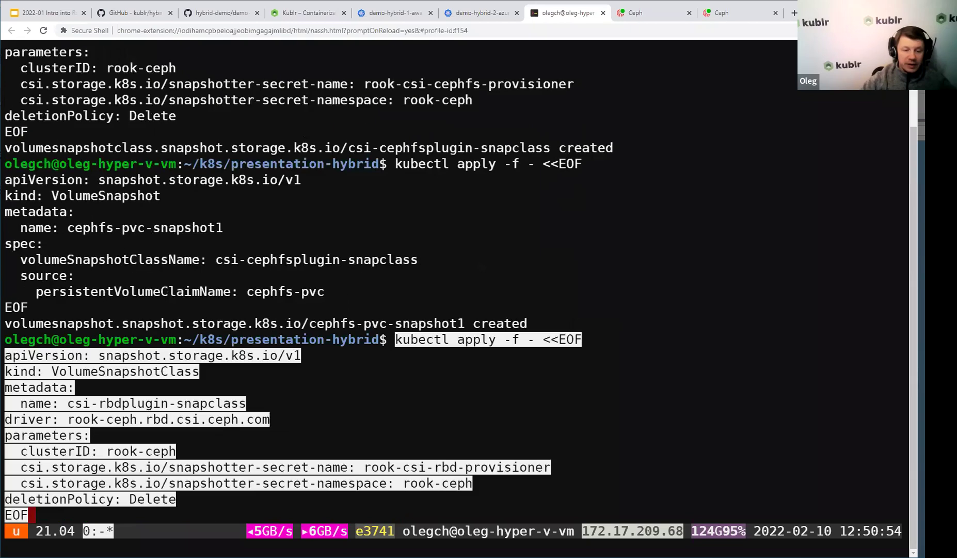
{"action": "key", "text": "Return"}
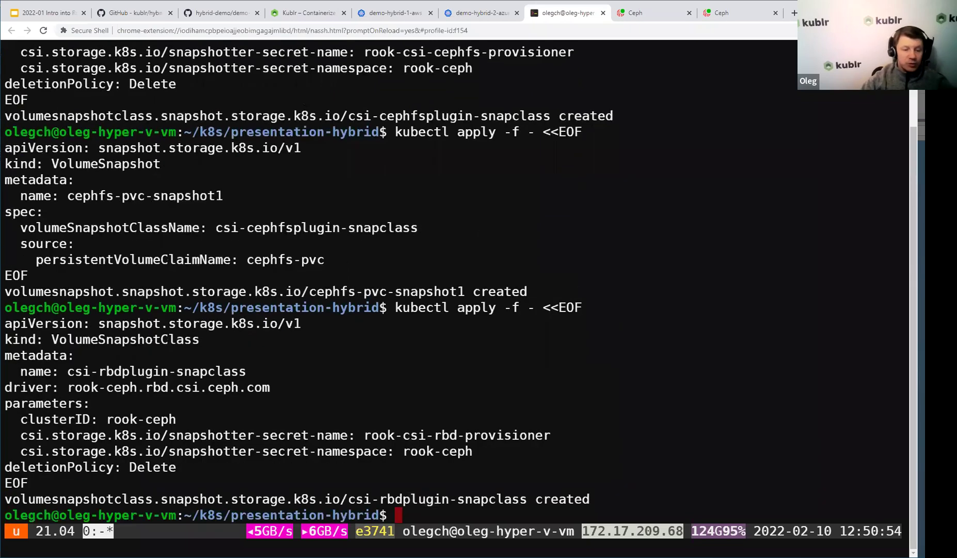
- Apply the readme's "Create an RBD snapshot" manifest in the terminal, creating image-pvc-snapshot1 from the image-pvc claim
{"action": "left_click", "coordinate": [154, 12]}
{"action": "scroll", "coordinate": [309, 428], "scroll_direction": "down", "scroll_amount": 4}
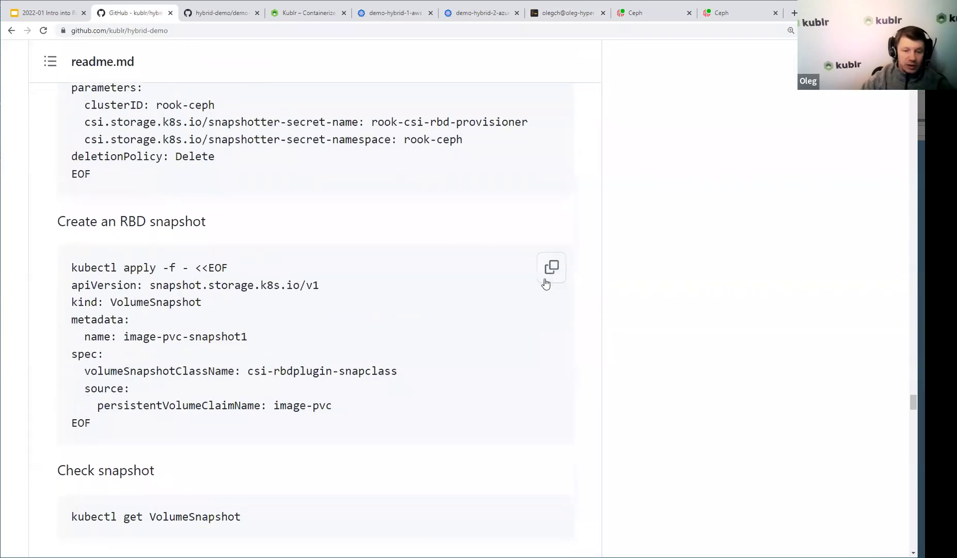
{"action": "left_click", "coordinate": [545, 280]}
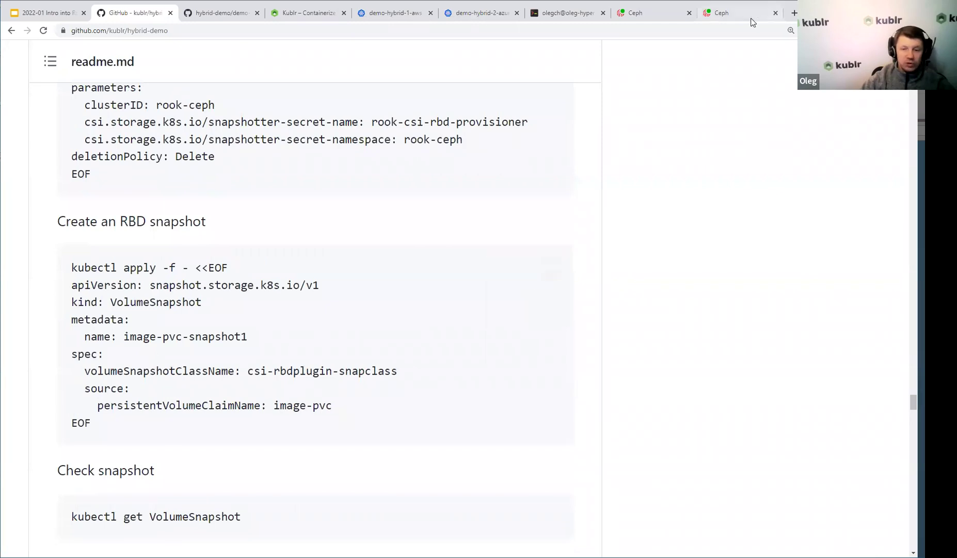
{"action": "left_click", "coordinate": [551, 12]}
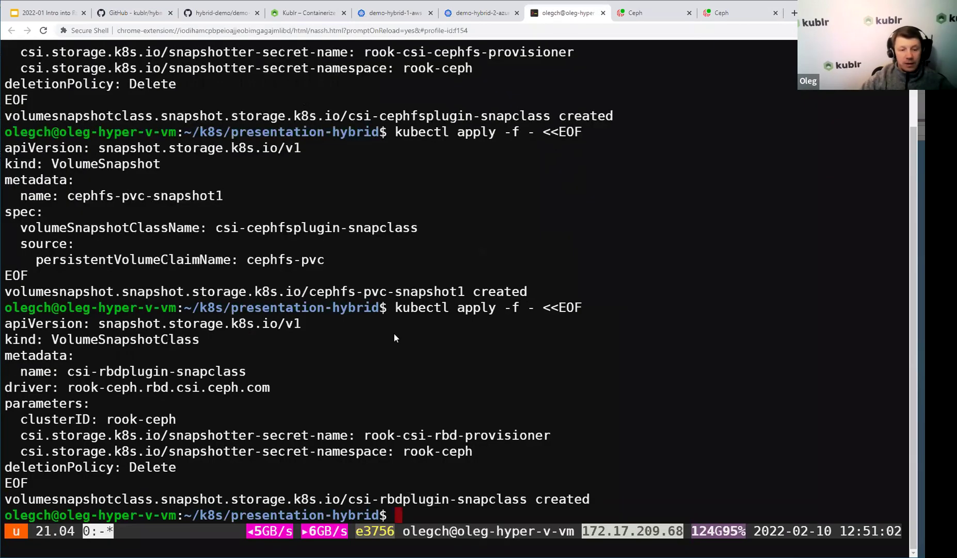
{"action": "key", "text": "ctrl+shift+v"}
{"action": "key", "text": "Return"}
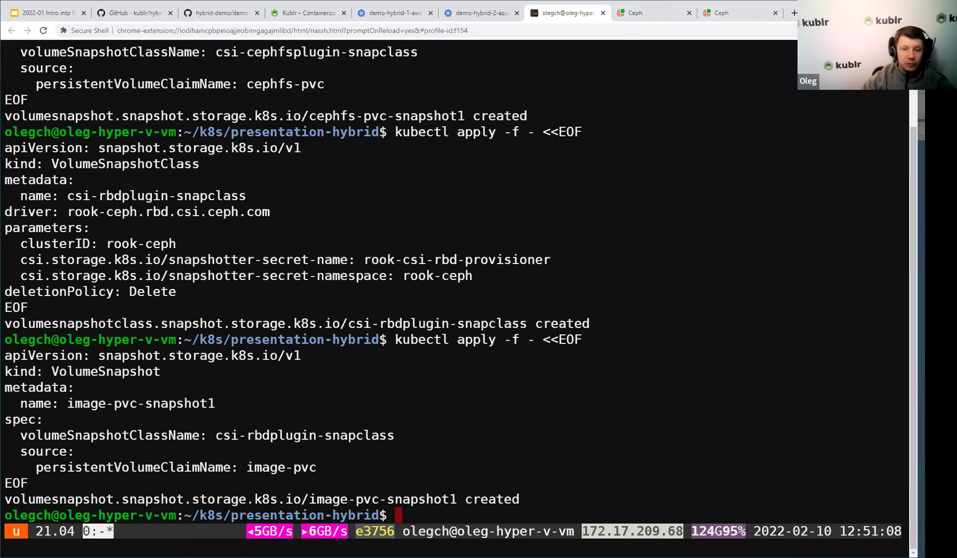
- Check the snapshots of the csi-snap block image in ceph-blockpool in the Azure cluster's Ceph dashboard, selecting its listed snapshot
{"action": "left_click", "coordinate": [727, 12]}
{"action": "left_click", "coordinate": [31, 130]}
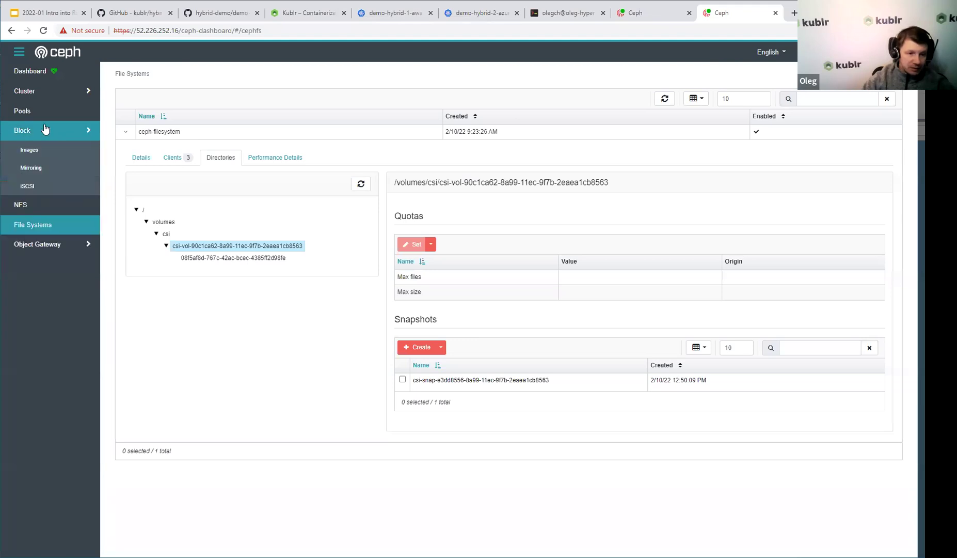
{"action": "left_click", "coordinate": [65, 153]}
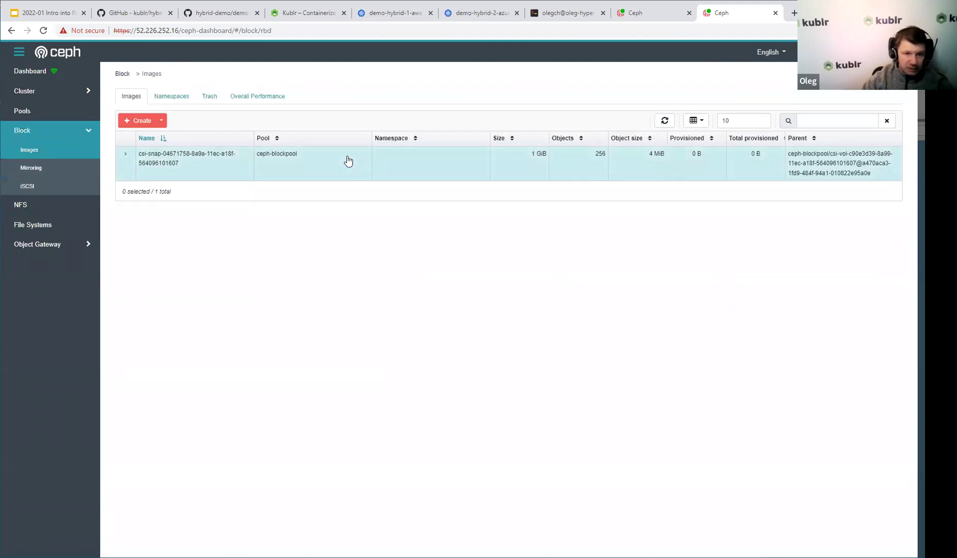
{"action": "left_click", "coordinate": [132, 161]}
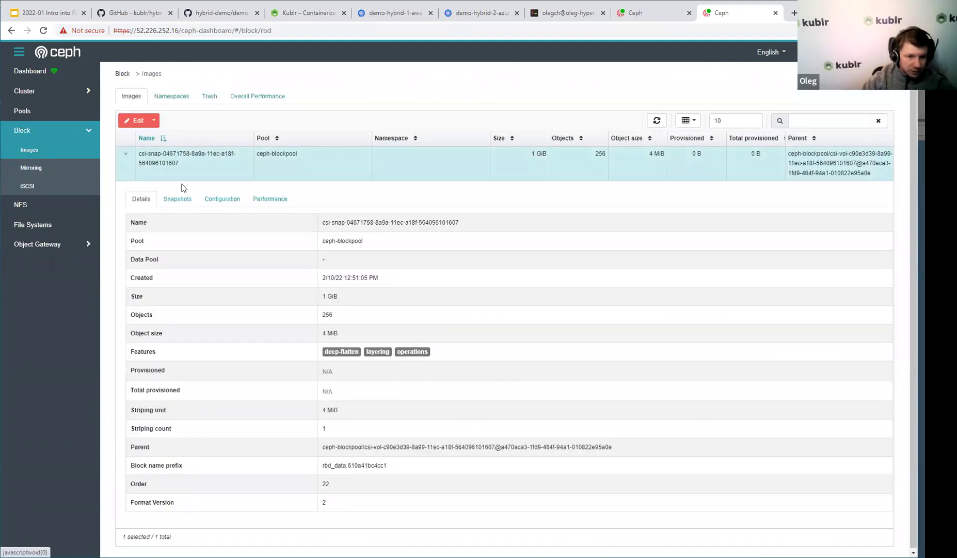
{"action": "left_click", "coordinate": [176, 201]}
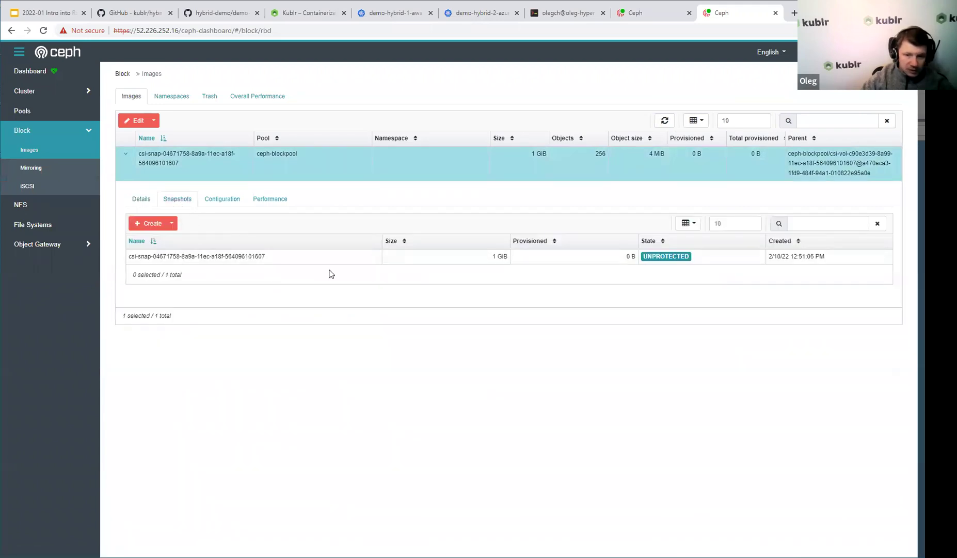
{"action": "left_click", "coordinate": [188, 260]}
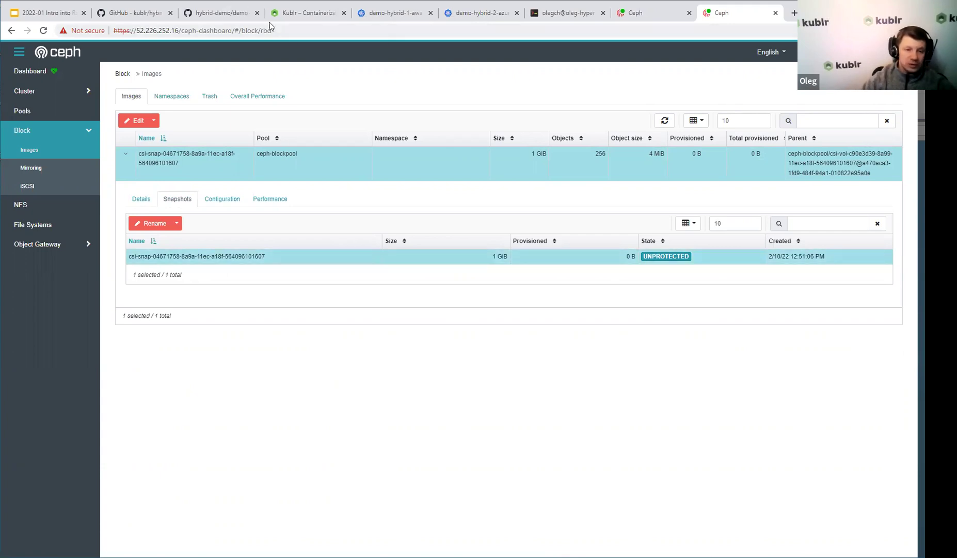
- Switch to the Google Slides presentation and advance past the "Demo: Mirroring" slide to the "Demo: Snapshots" slide
{"action": "left_click", "coordinate": [78, 19]}
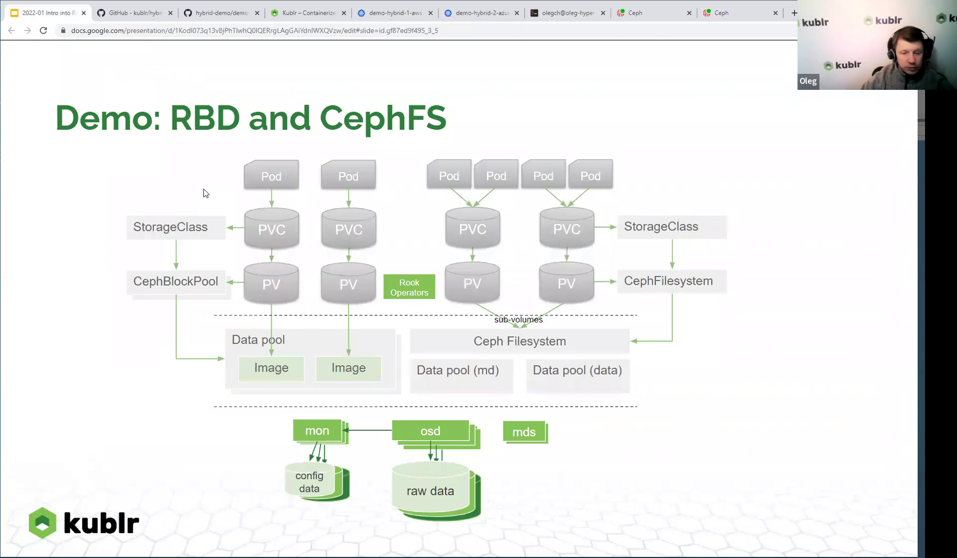
{"action": "key", "text": "Right"}
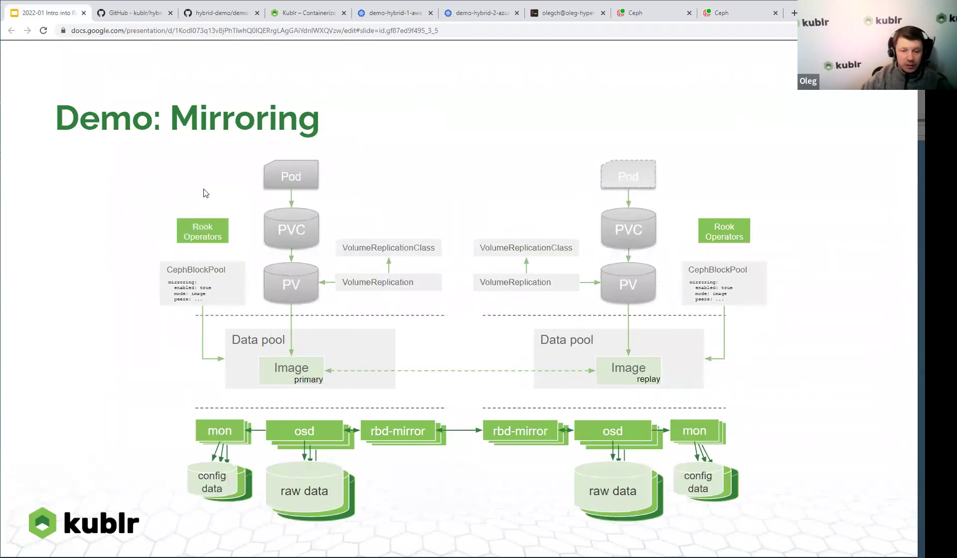
{"action": "key", "text": "Right"}
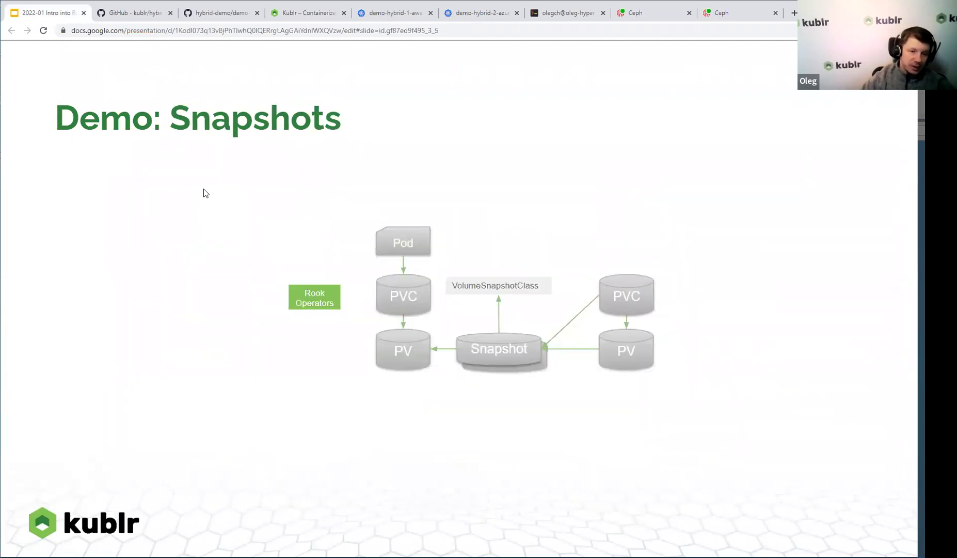